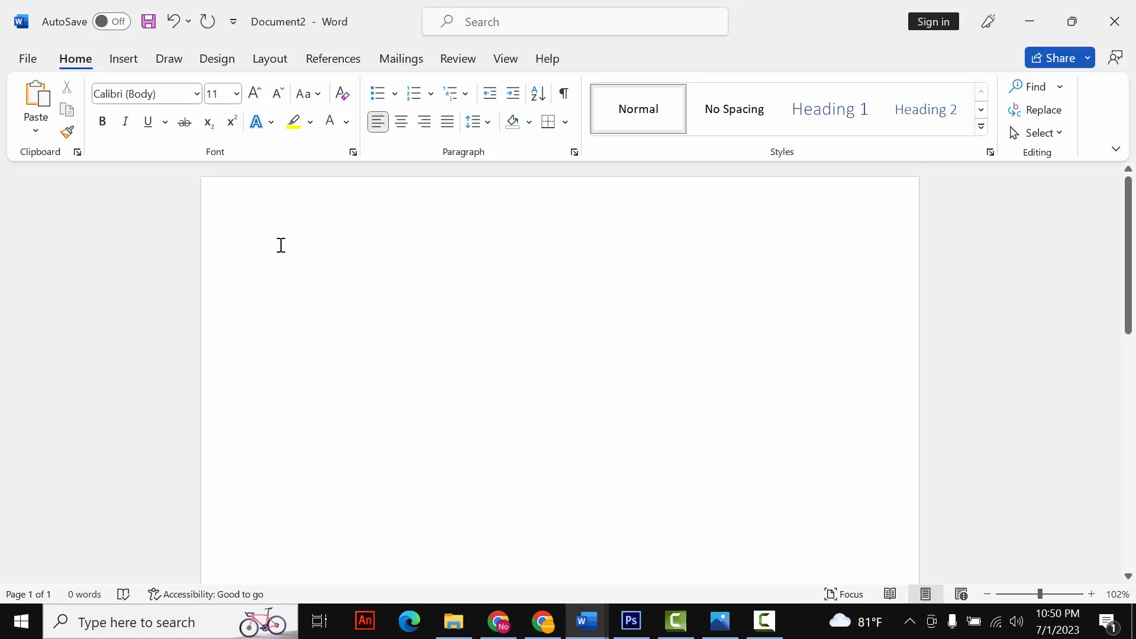
Step: Set the page size to Letter (8.5" x 11") and the margins to Narrow (0.5" on all sides)
click(278, 61)
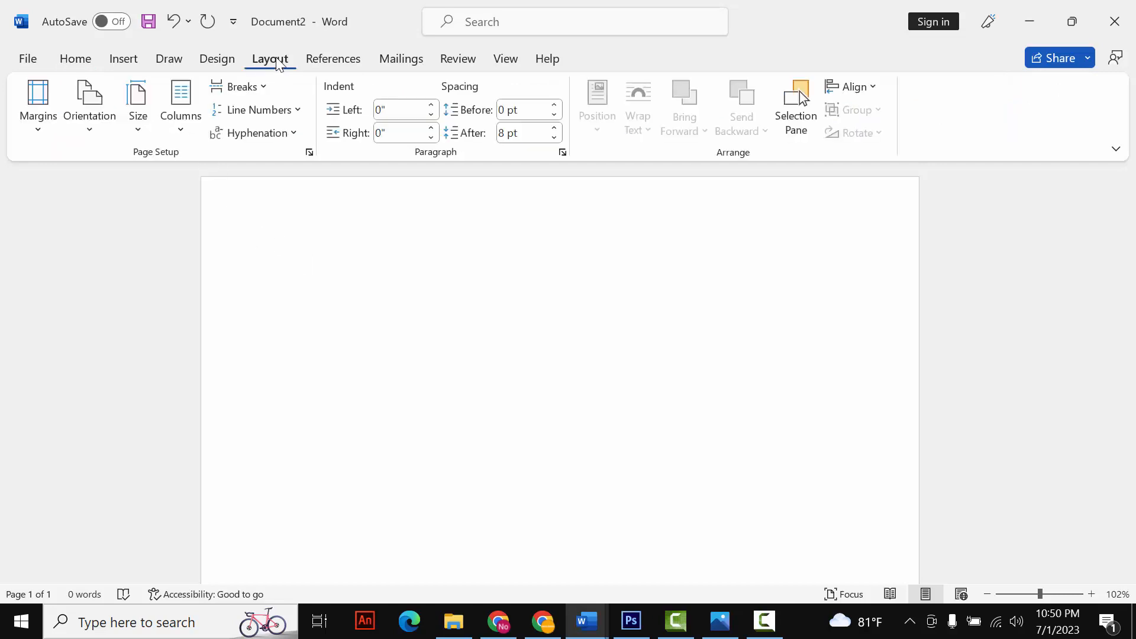
click(142, 116)
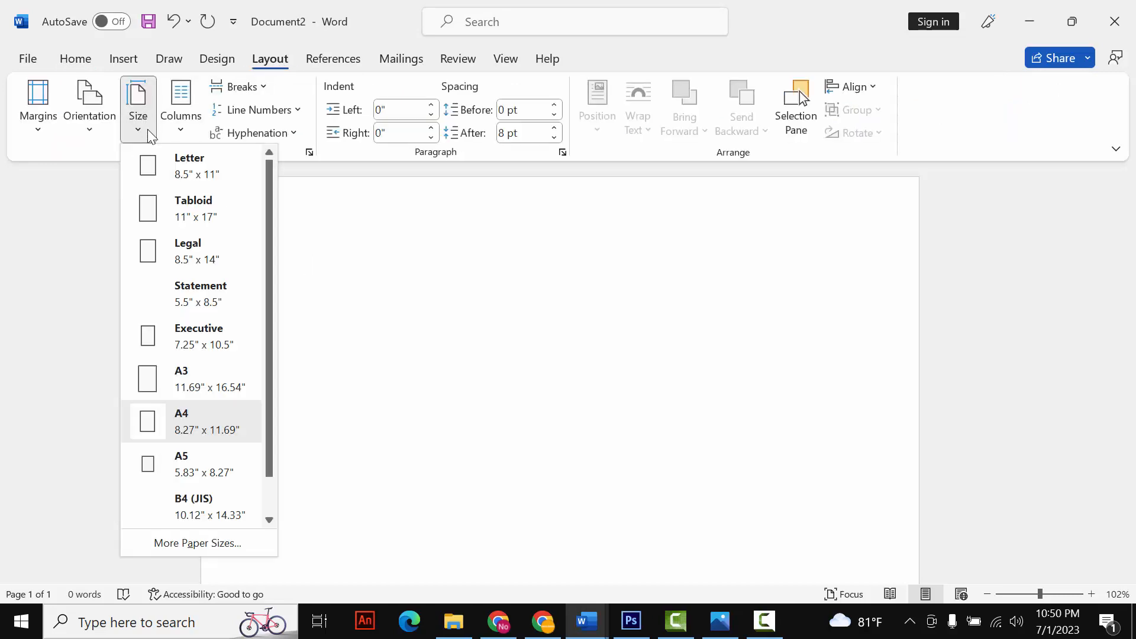
click(161, 171)
click(46, 114)
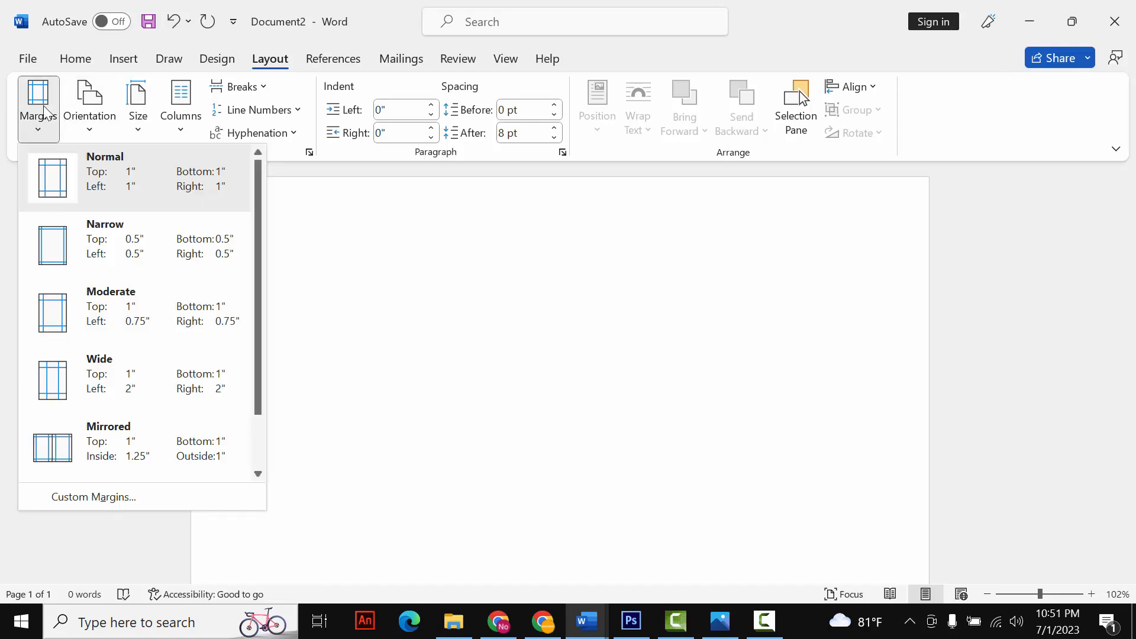
click(58, 260)
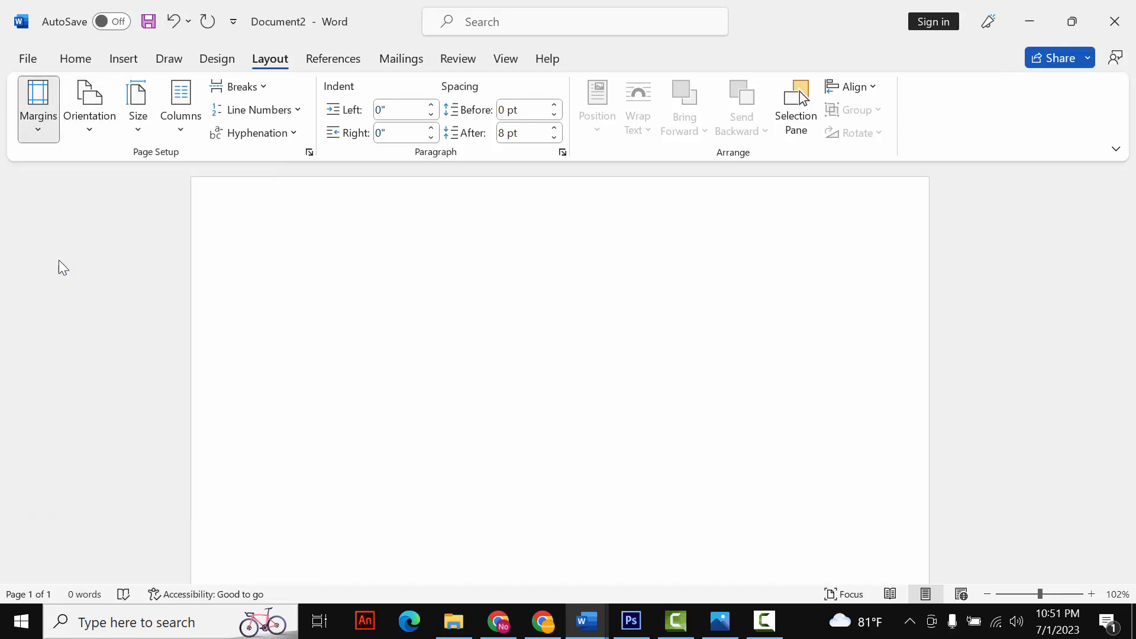
Step: Draw a tall, thin vertical rounded rectangle about 9.13" high and 0.35" wide on the blank page
click(71, 59)
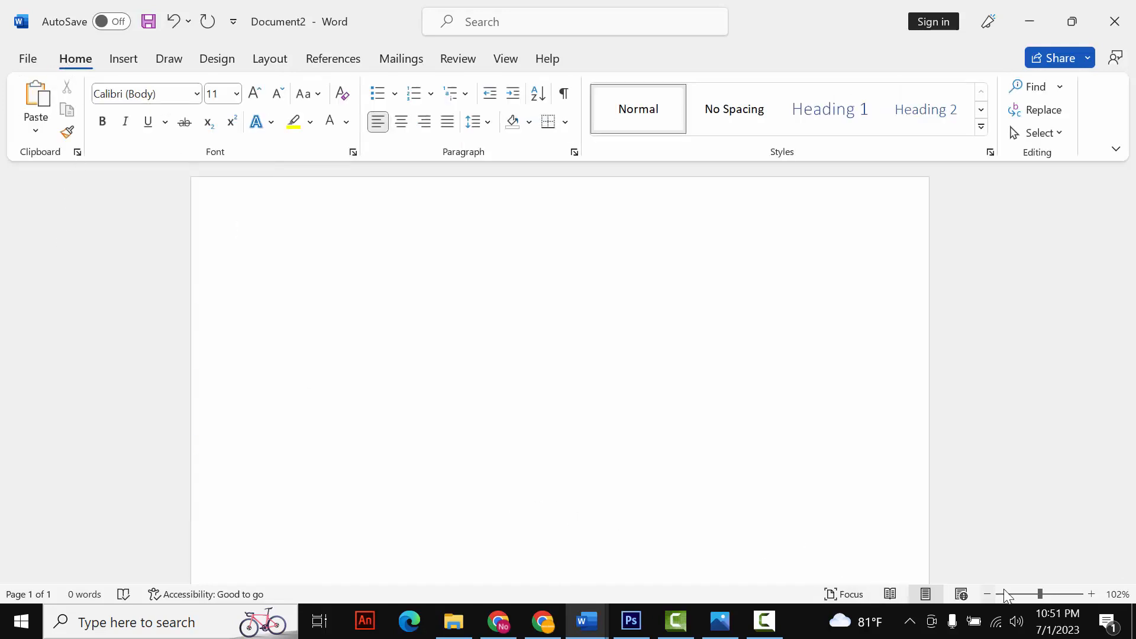
click(1014, 594)
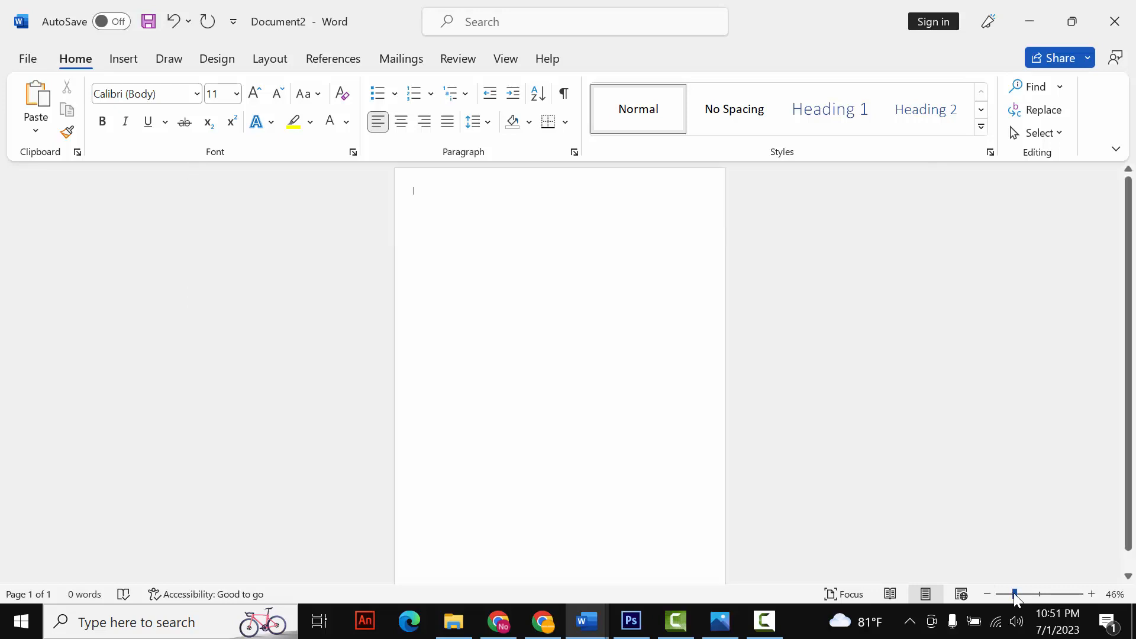
drag(1013, 593, 1014, 593)
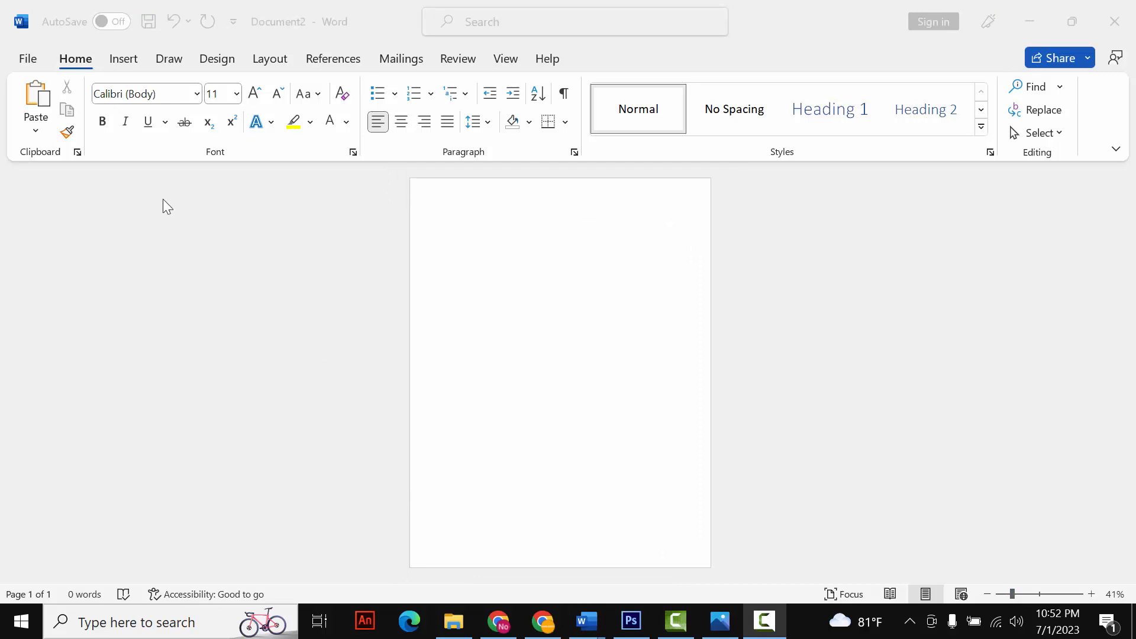
click(124, 59)
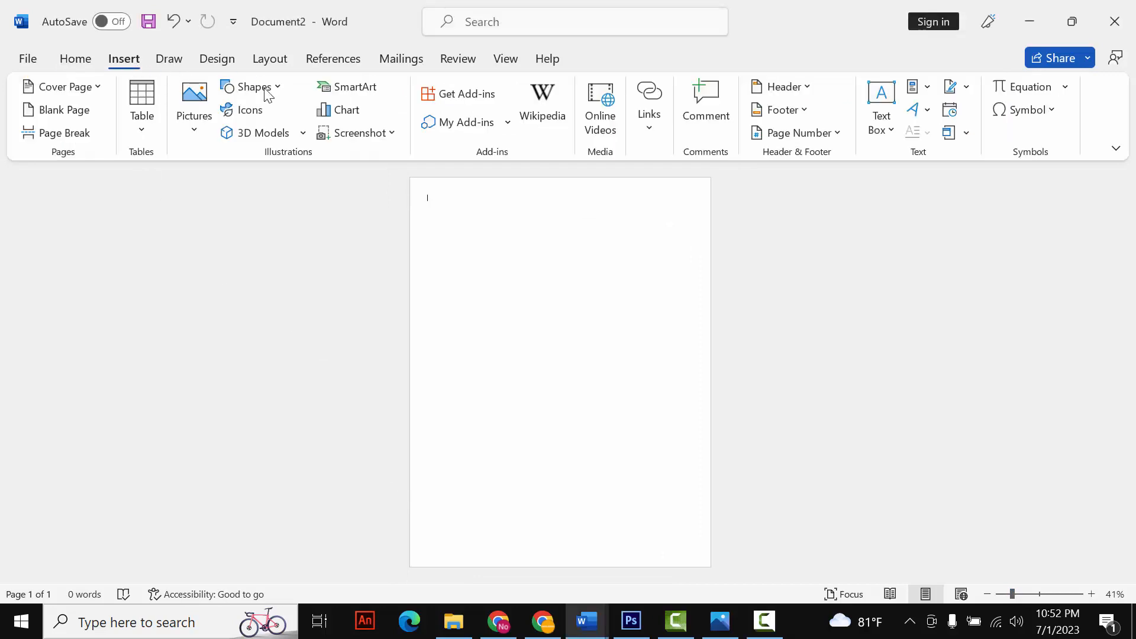
click(267, 90)
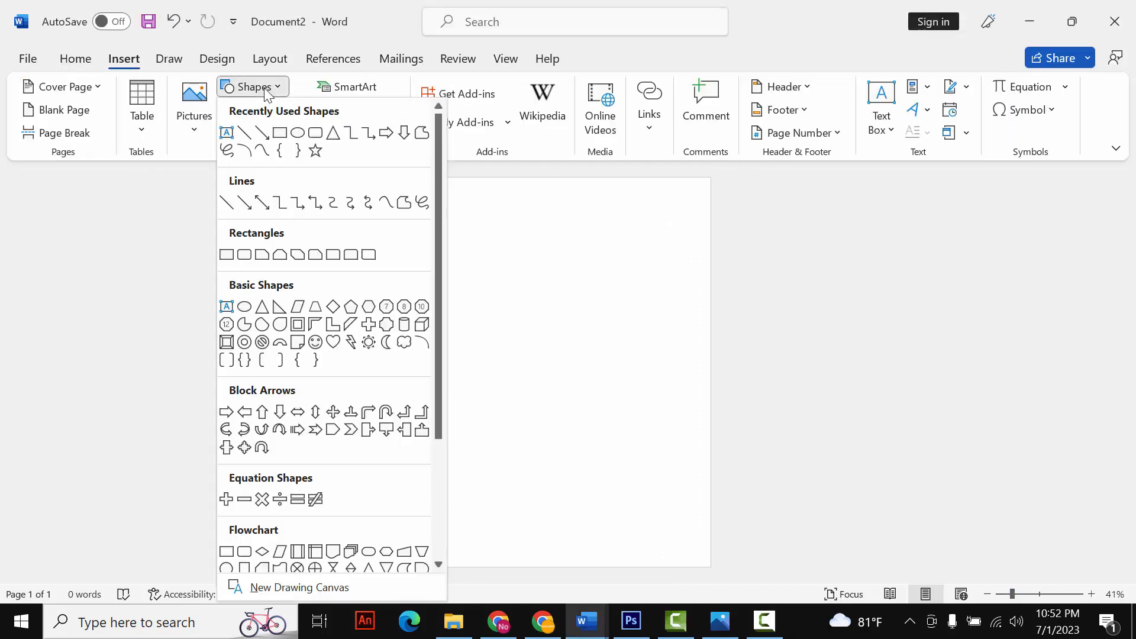
click(317, 135)
drag(476, 235, 484, 557)
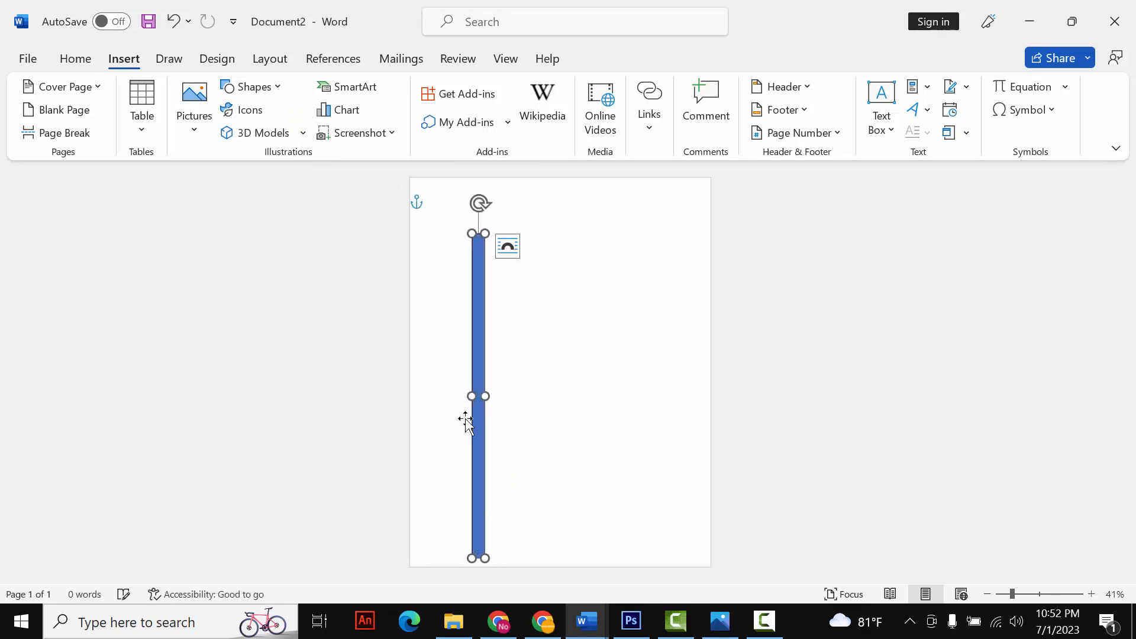
Step: Fill the rounded rectangle with a light blue theme color and remove its outline
click(428, 88)
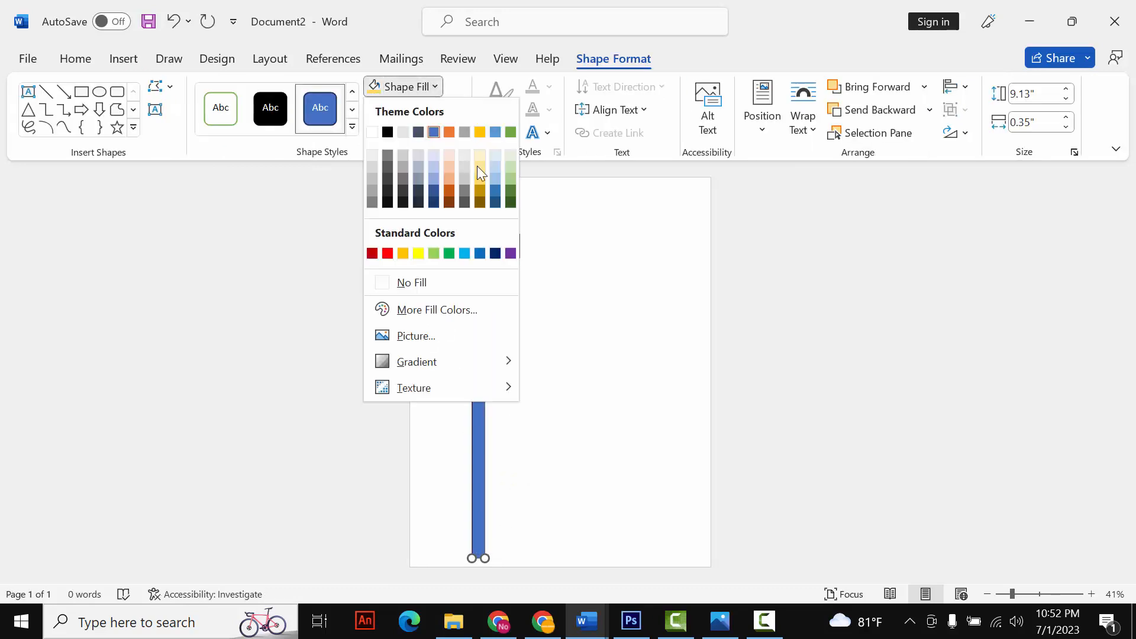
click(492, 179)
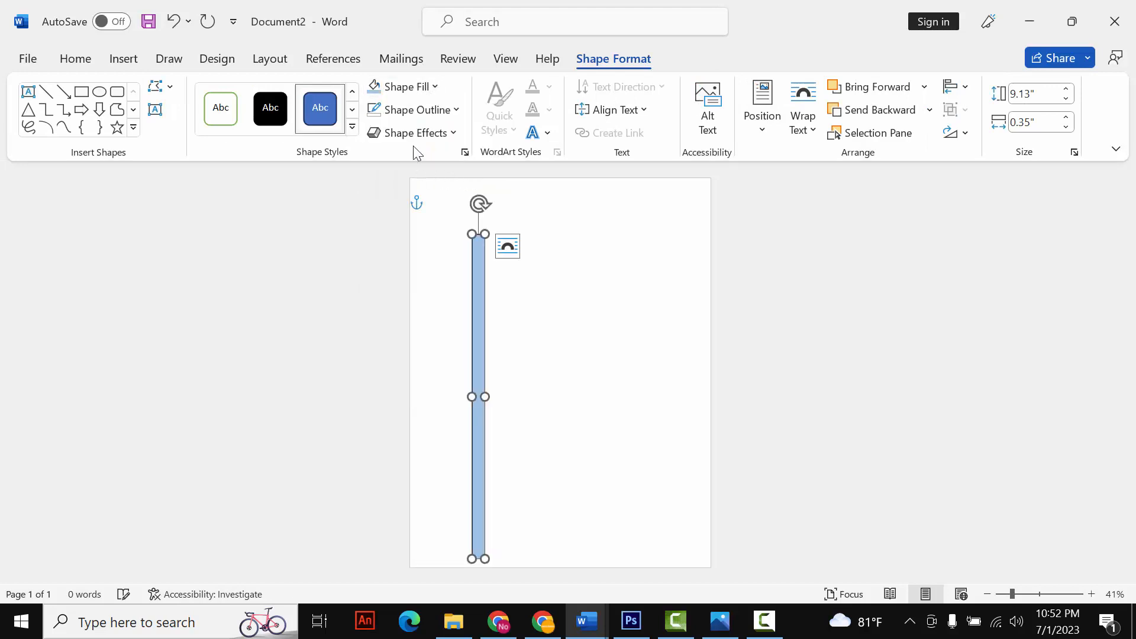
click(418, 110)
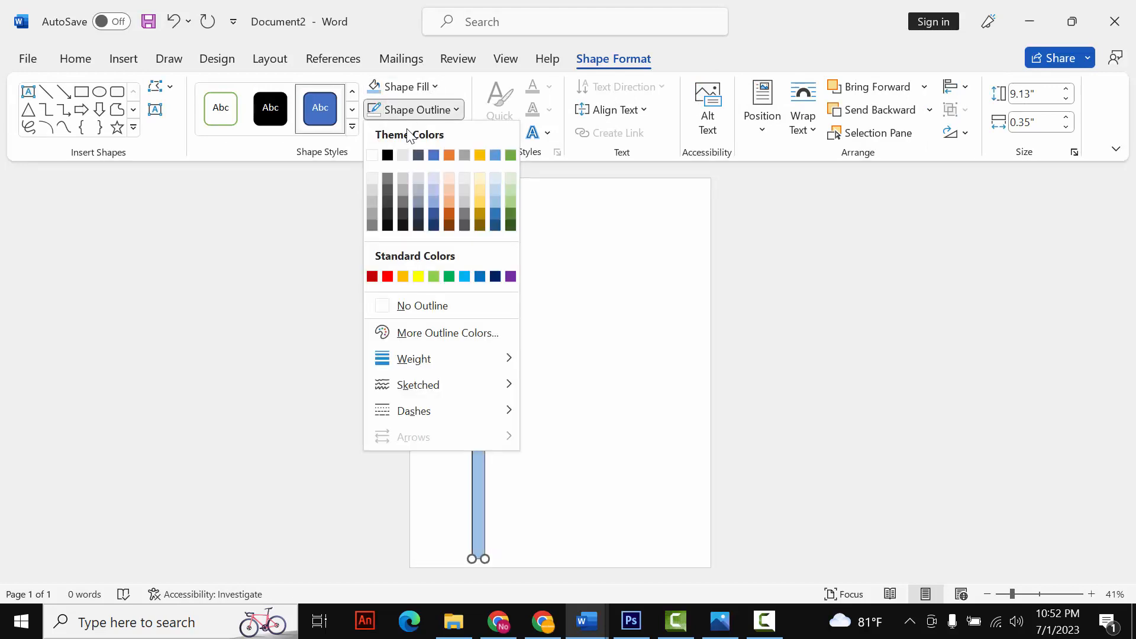
click(411, 306)
Step: Rotate the bar to an upward diagonal, resize it to about 11.21" by 0.34", and place it across the full page width
drag(480, 204, 667, 292)
drag(563, 345, 563, 278)
drag(667, 235, 609, 268)
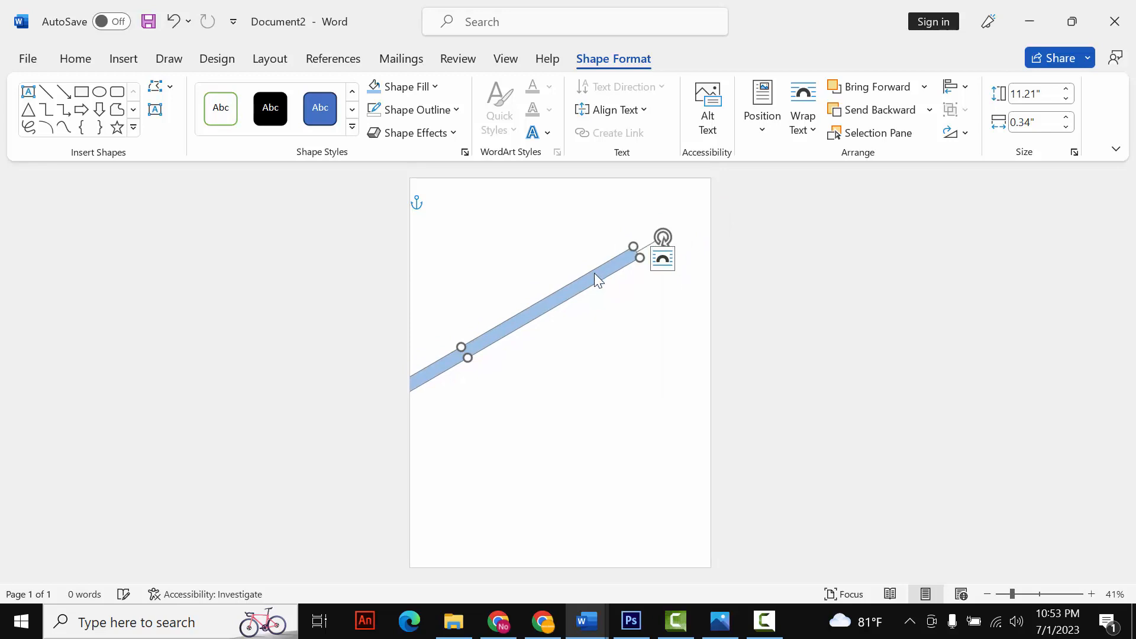
drag(633, 248, 717, 203)
Step: Copy the diagonal bar, paste it, and place the copy parallel just below the original with a narrow gap
right_click(662, 236)
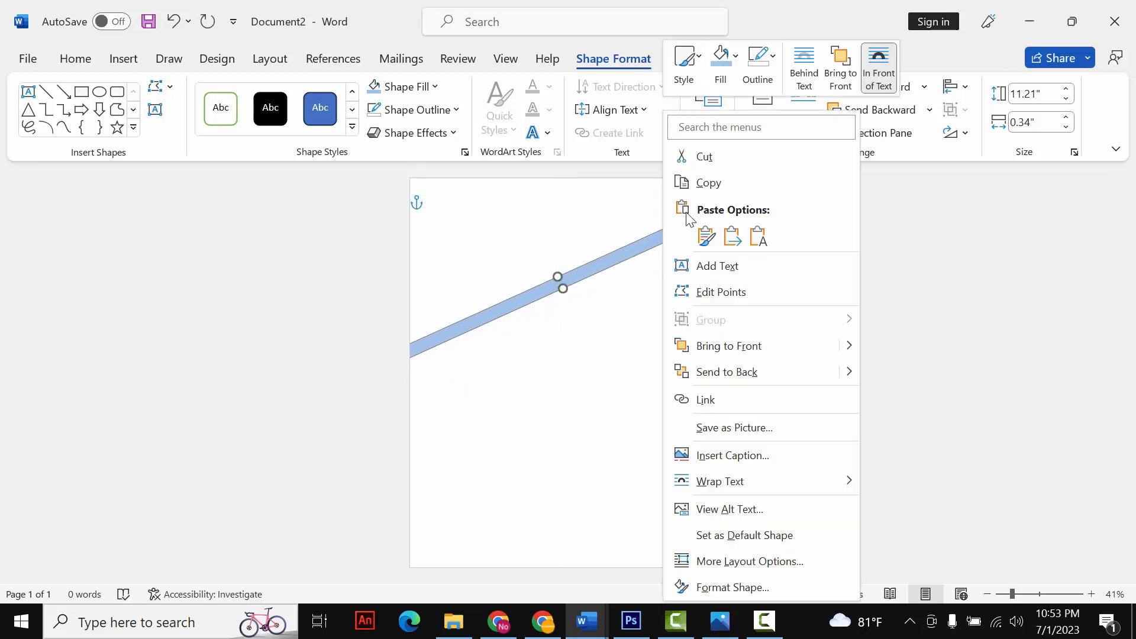
click(710, 185)
right_click(598, 304)
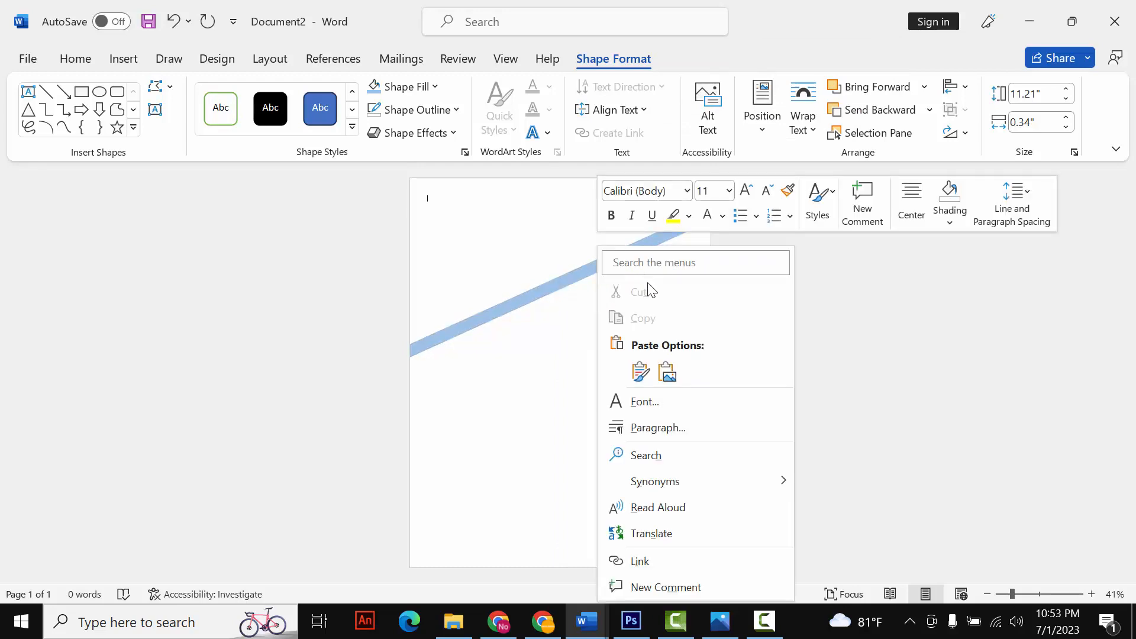
click(639, 372)
drag(549, 418, 680, 249)
Step: Paste two more copies of the bar and place them below the others at the same spacing, making four parallel stripes
right_click(610, 281)
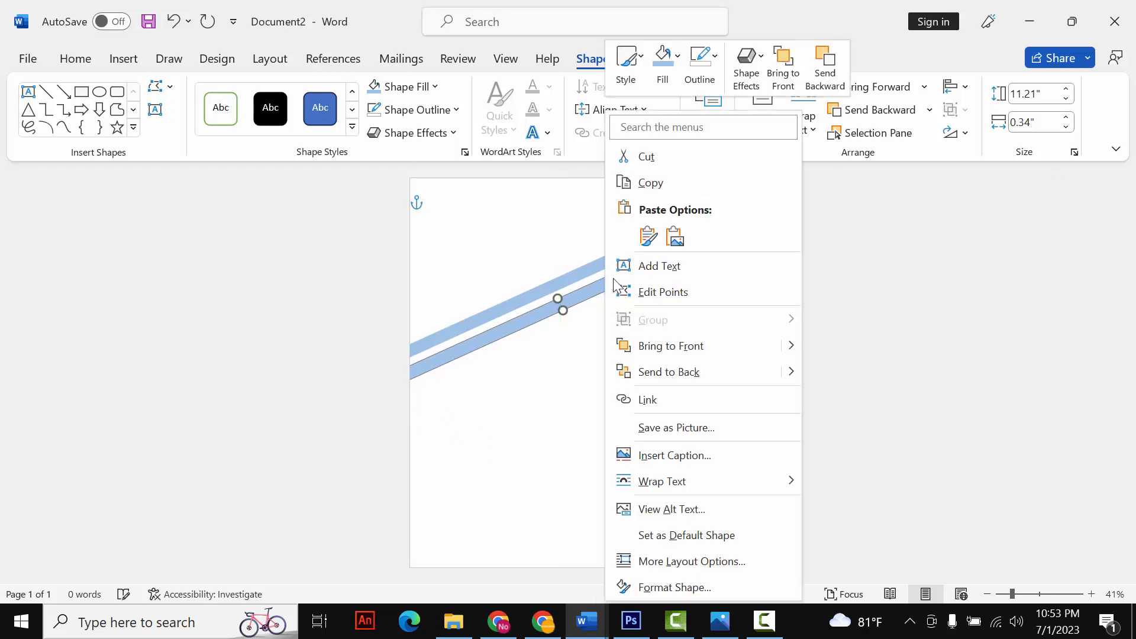
click(648, 237)
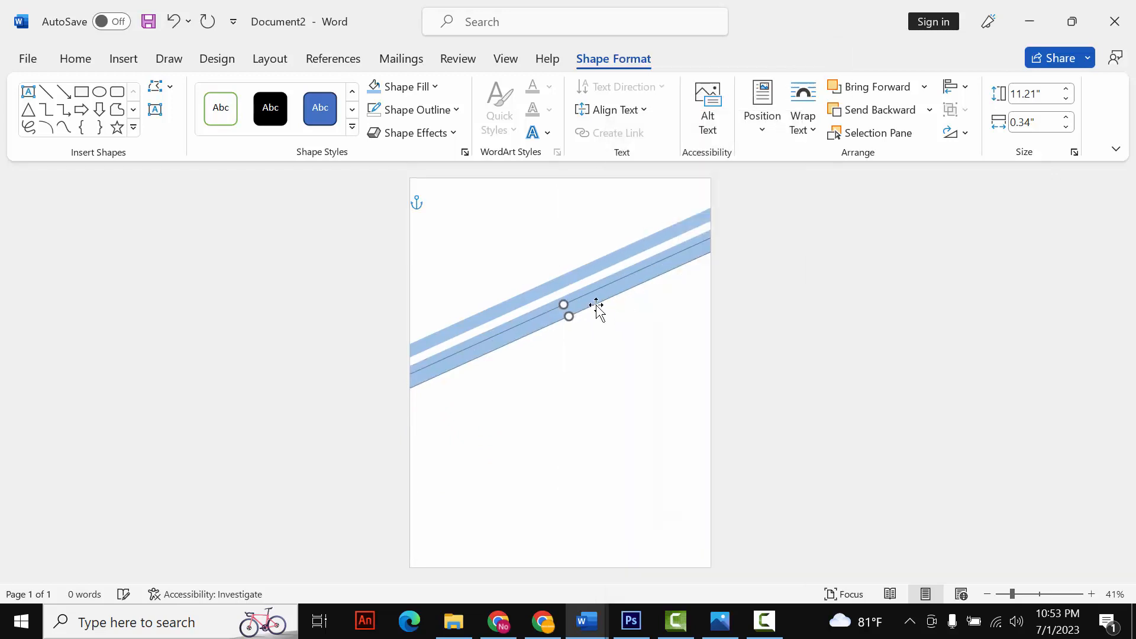
drag(604, 300, 604, 305)
right_click(610, 329)
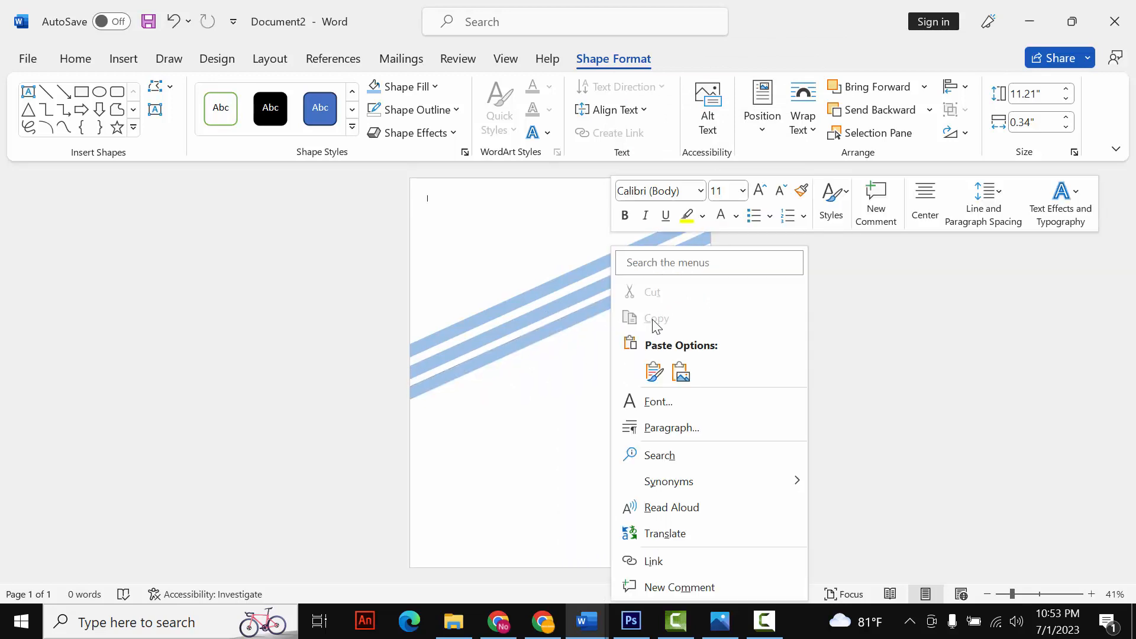
click(653, 371)
drag(566, 424, 705, 282)
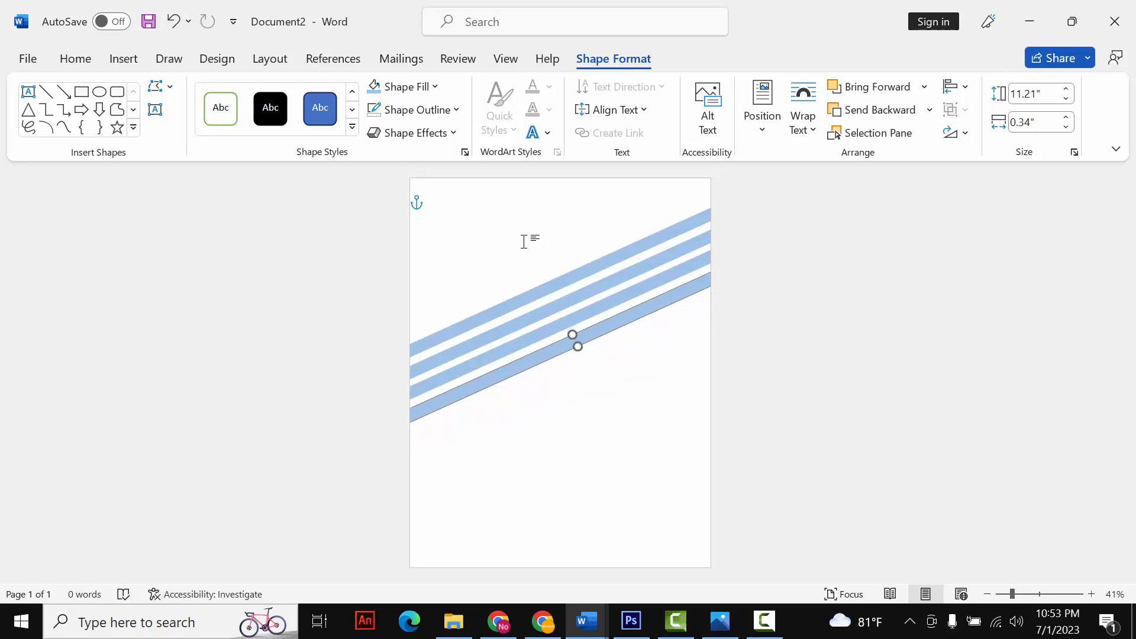
Step: Paste another copy of the bar and place it parallel above the topmost stripe
right_click(524, 241)
click(568, 367)
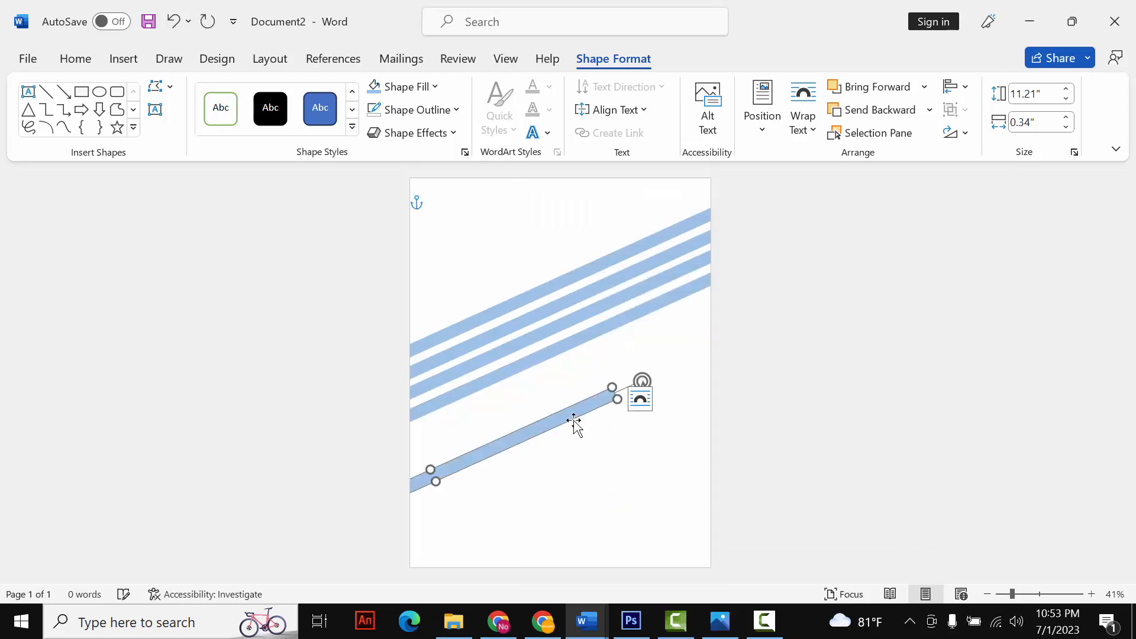
drag(573, 421, 679, 217)
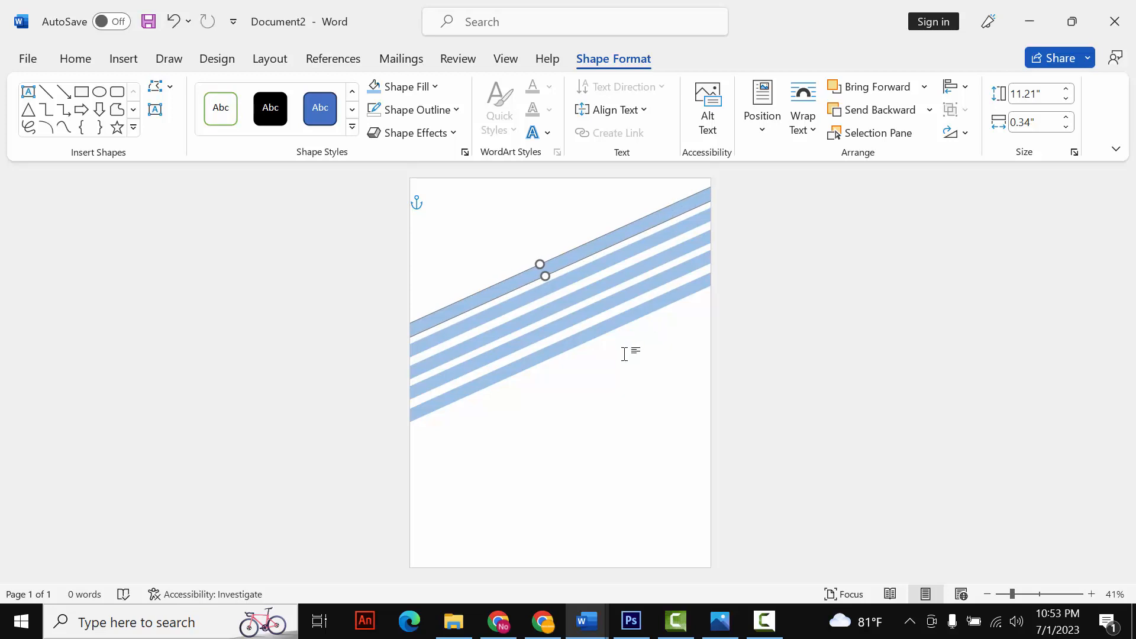
Step: Paste another bar below the lowest stripe, resize it to about 10.29" by 0.29", and leave its rounded end short of the page edge
click(553, 355)
right_click(552, 398)
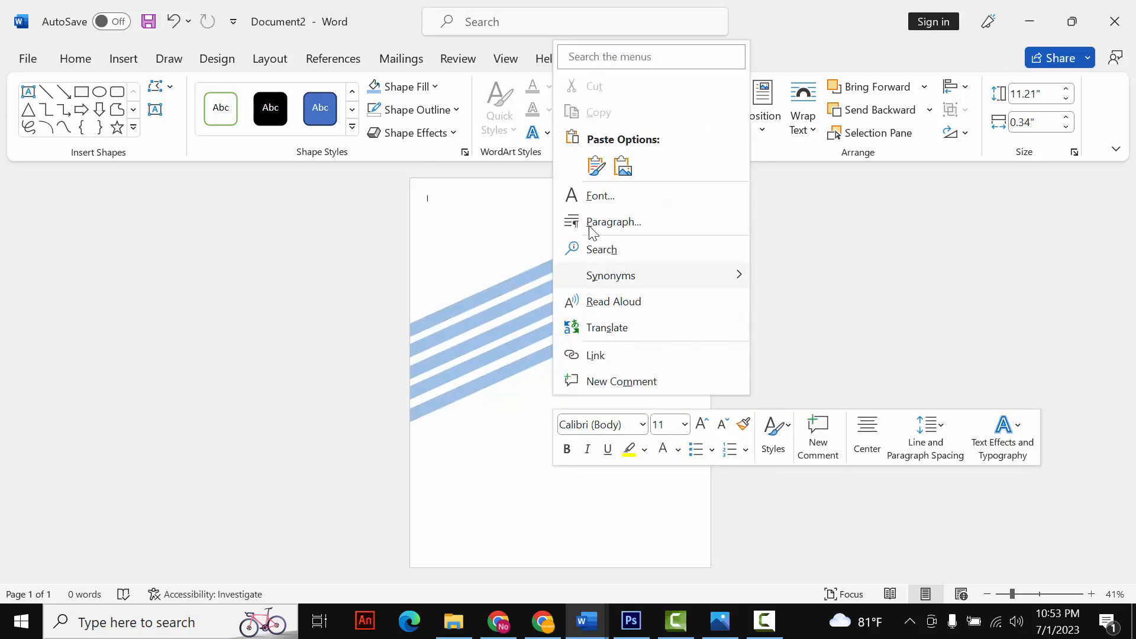
click(600, 170)
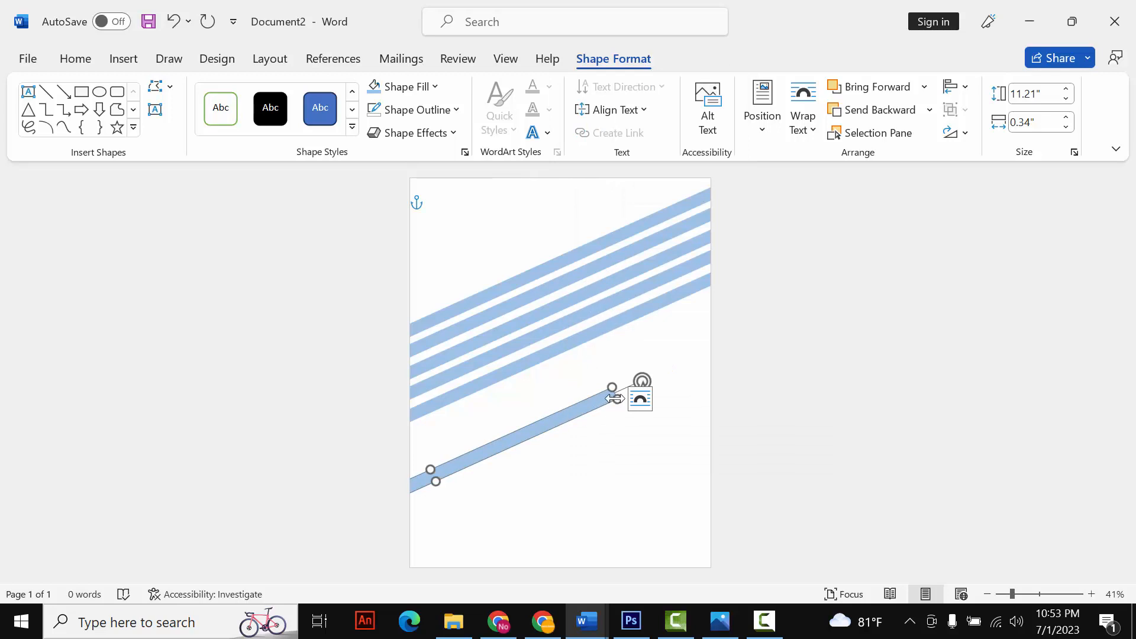
drag(614, 399, 605, 351)
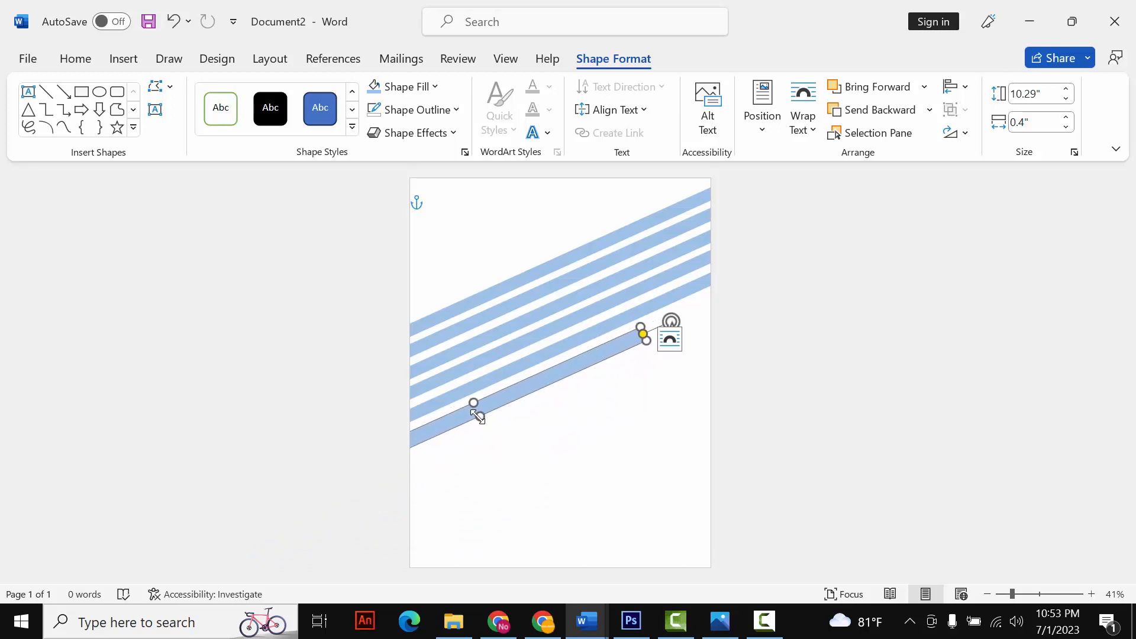
drag(478, 416, 479, 412)
drag(578, 359, 583, 352)
scroll(599, 367, up, 8)
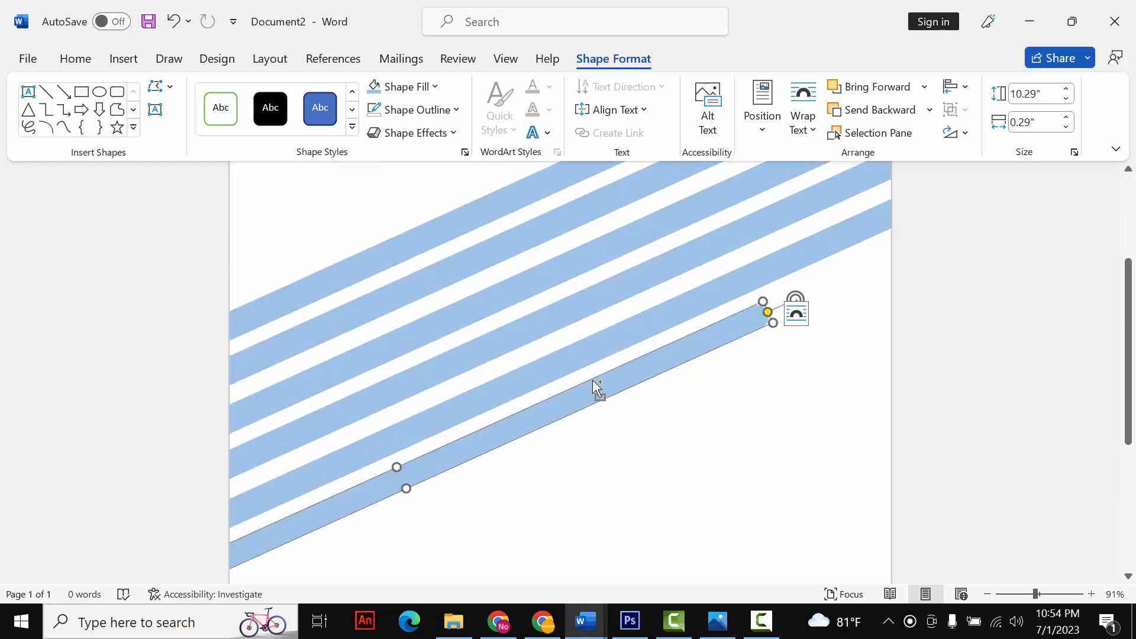
click(885, 404)
Step: Draw a circle about 0.31" in diameter beyond the rounded end of the short bar
scroll(801, 434, down, 5)
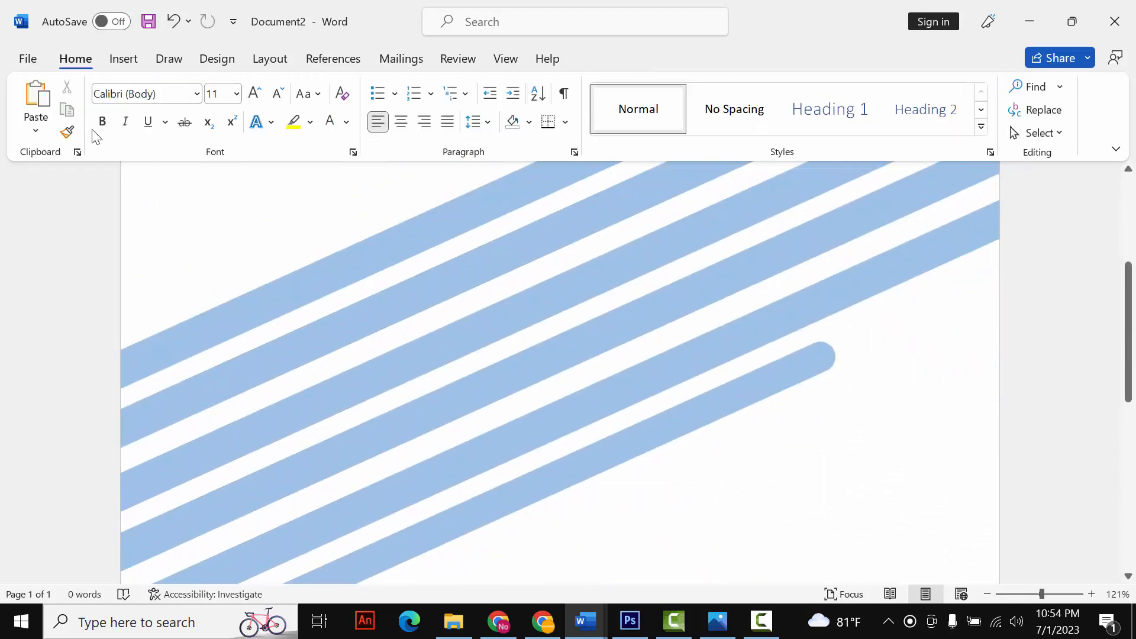
click(123, 59)
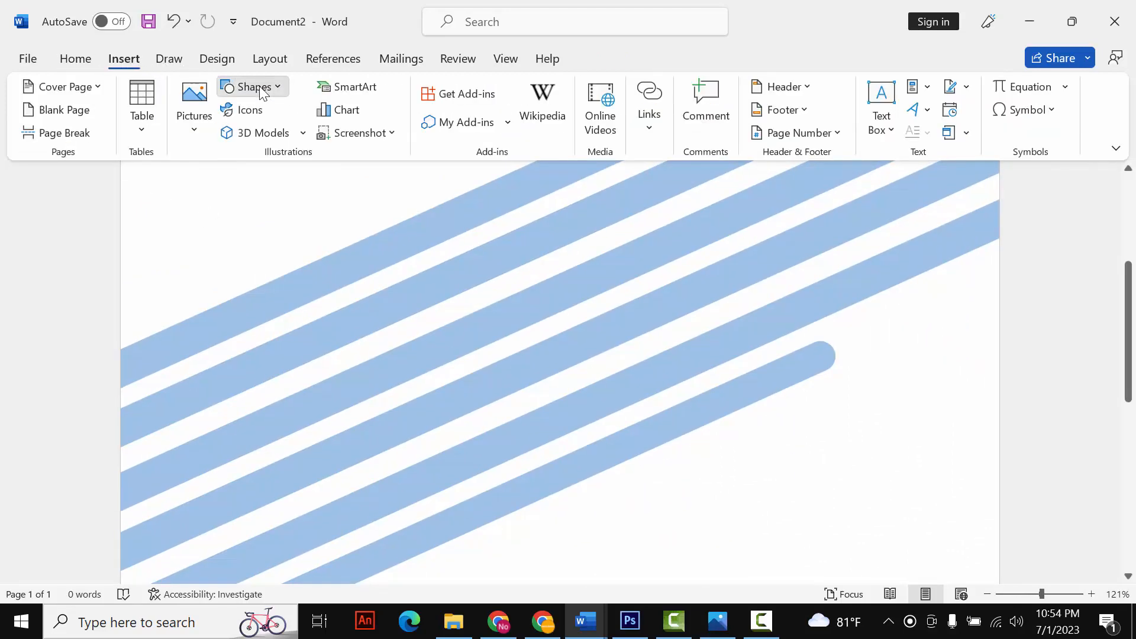
click(253, 87)
click(298, 133)
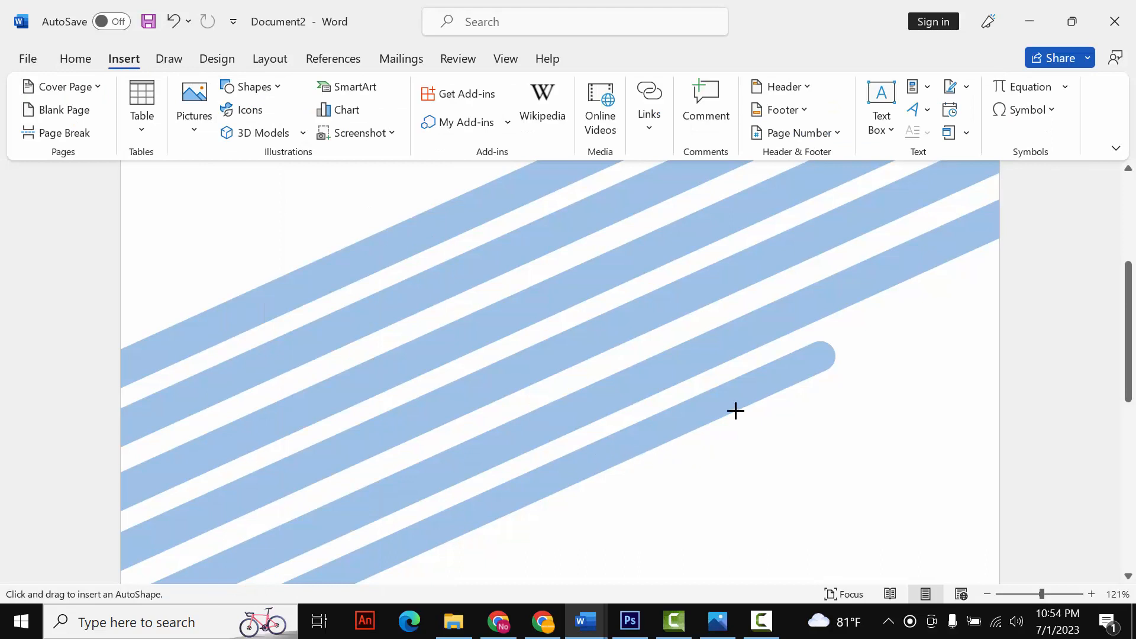
drag(858, 325, 891, 358)
Step: Fill the small circle with the same light blue as the bars and remove its outline
click(434, 86)
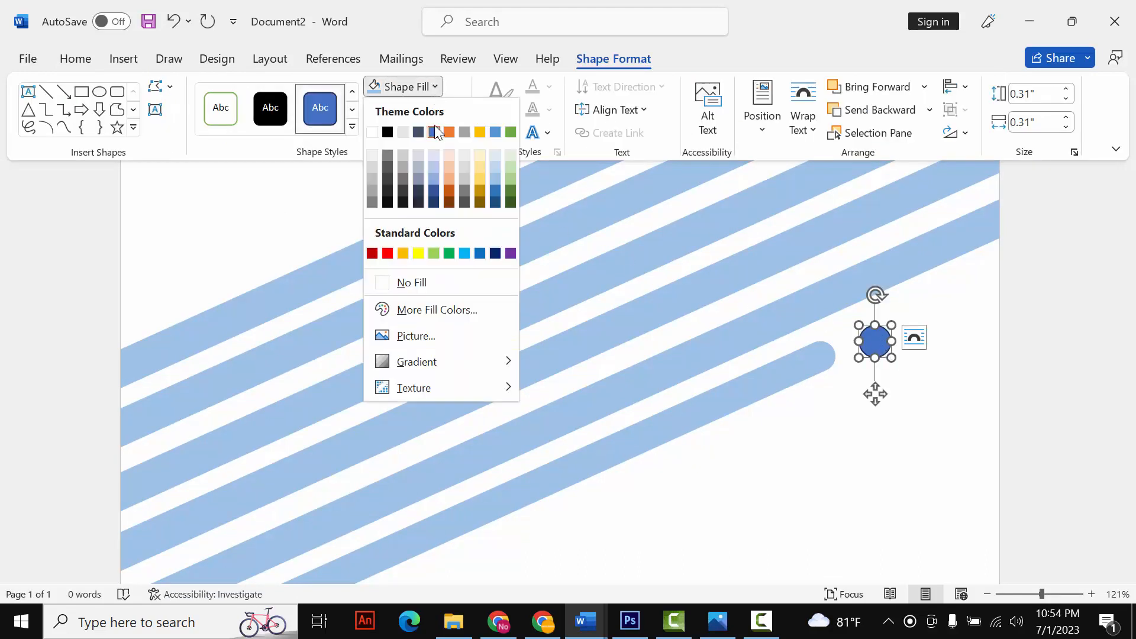
click(493, 179)
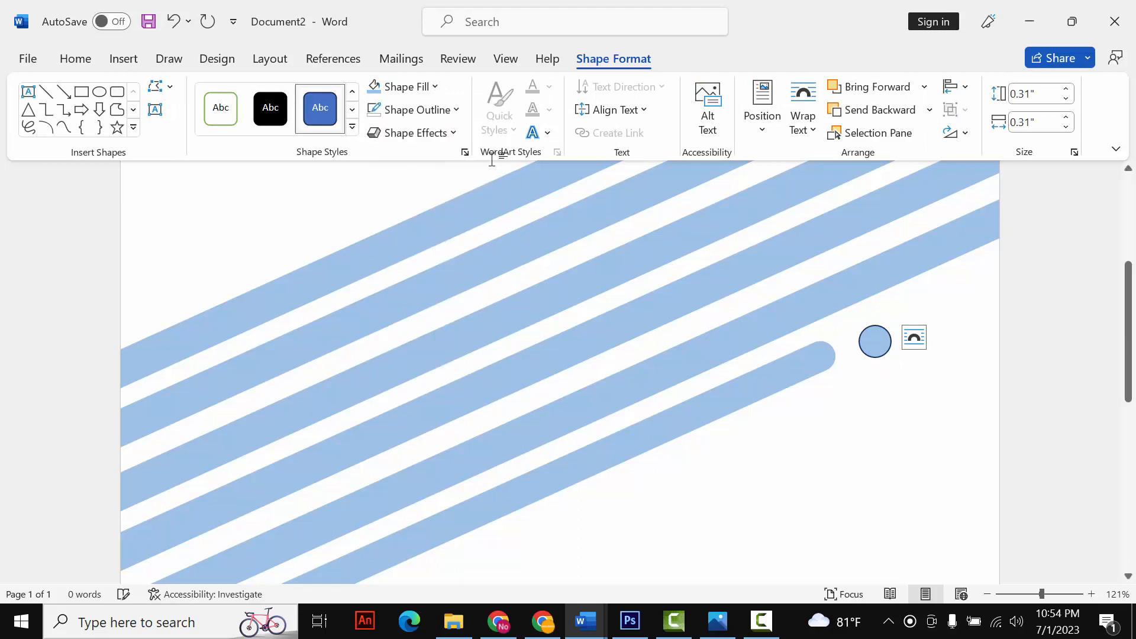
click(451, 111)
click(402, 305)
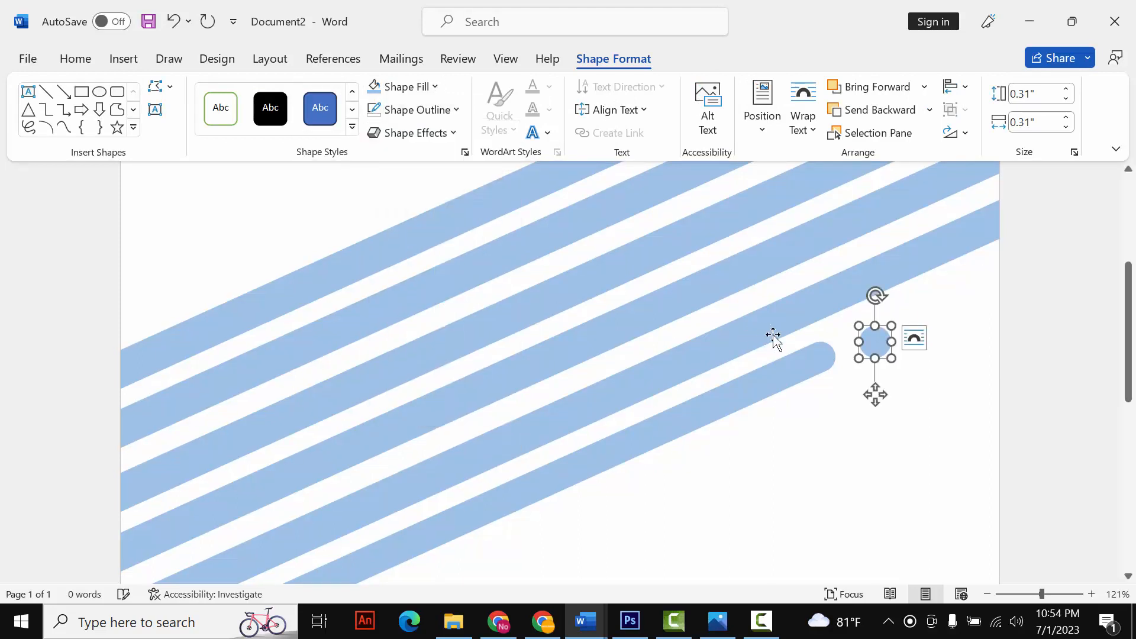
Step: Move the small circle close to the short bar's rounded end, in line with the bar
drag(875, 346, 863, 345)
click(894, 414)
scroll(896, 425, down, 3)
Step: Copy the small light blue circle and paste a duplicate onto the page
right_click(861, 342)
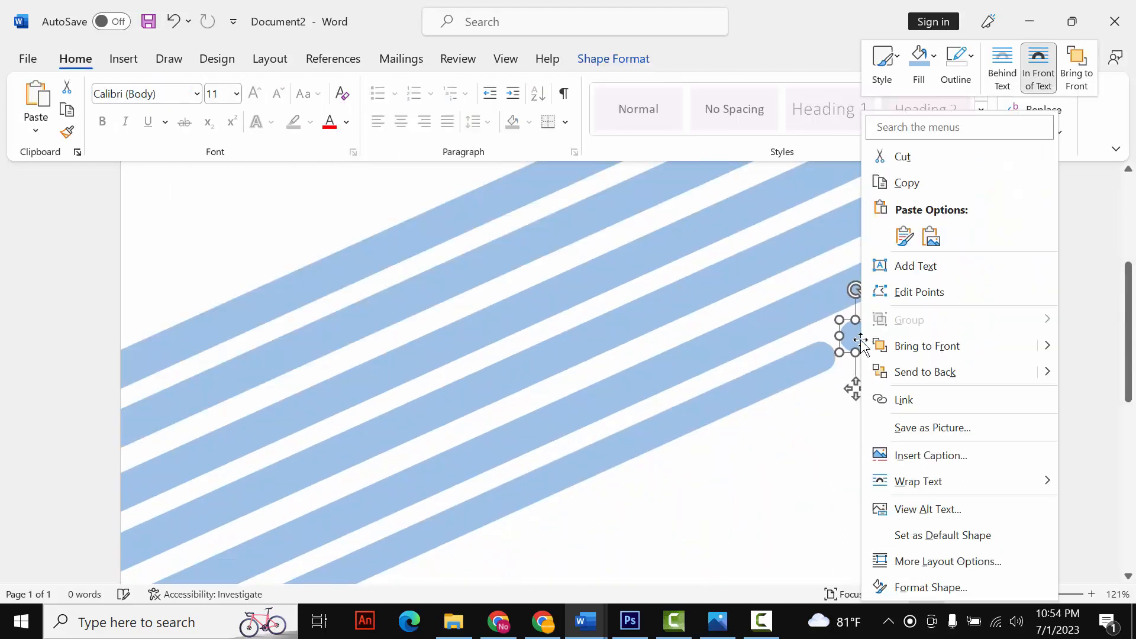
click(921, 182)
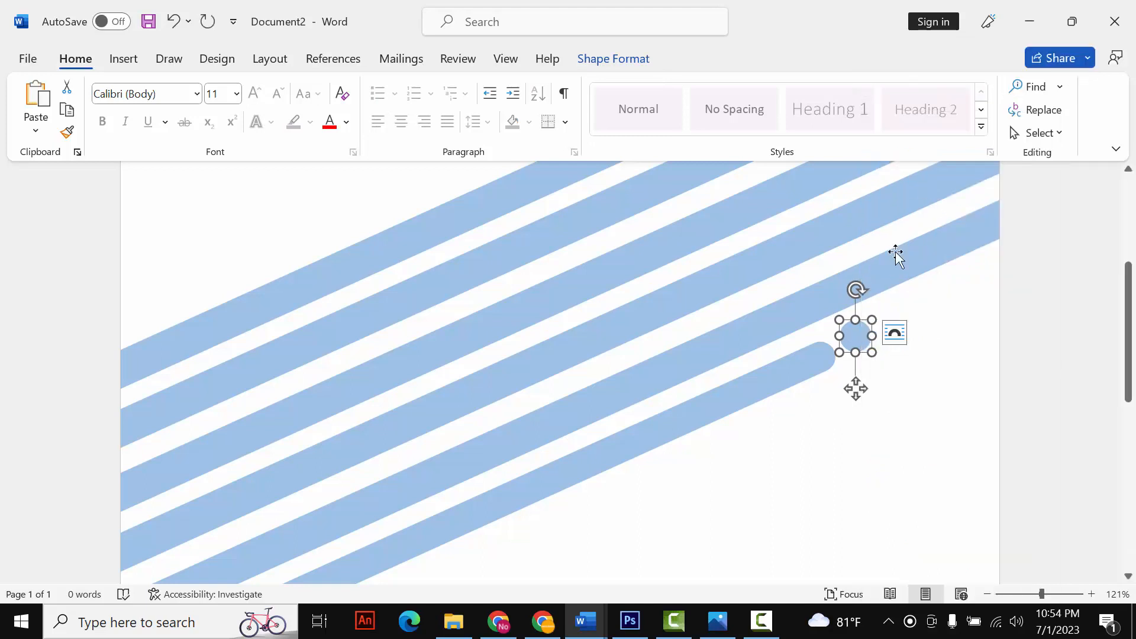
right_click(915, 311)
click(950, 371)
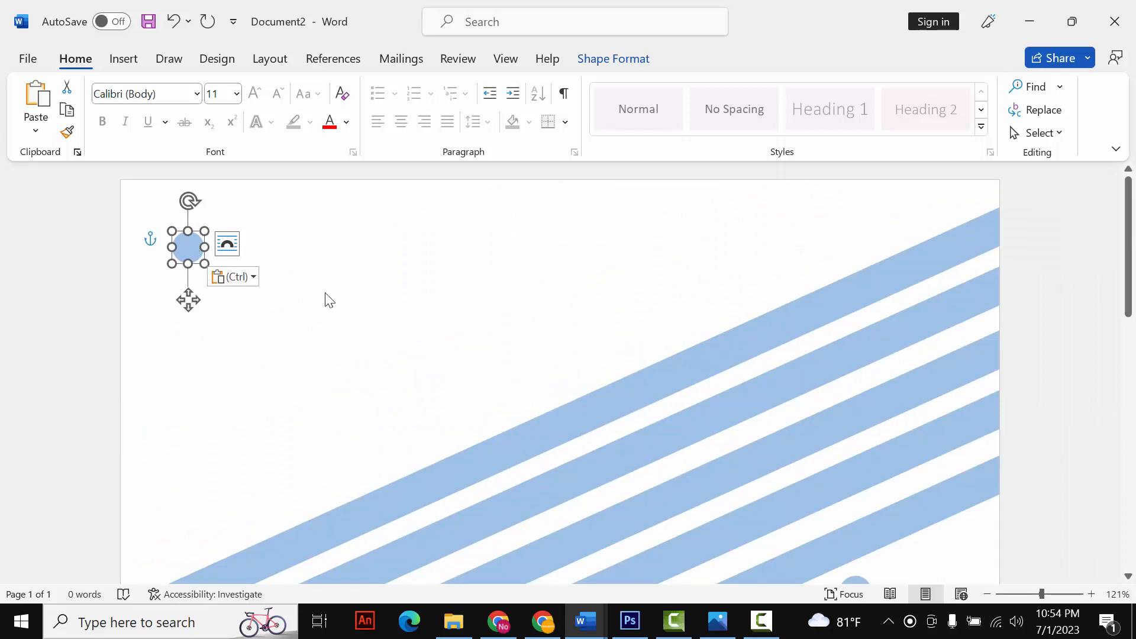
Step: Move the duplicate circle beside the first small circle, continuing the line of the short bar
drag(187, 252, 908, 545)
scroll(806, 495, down, 3)
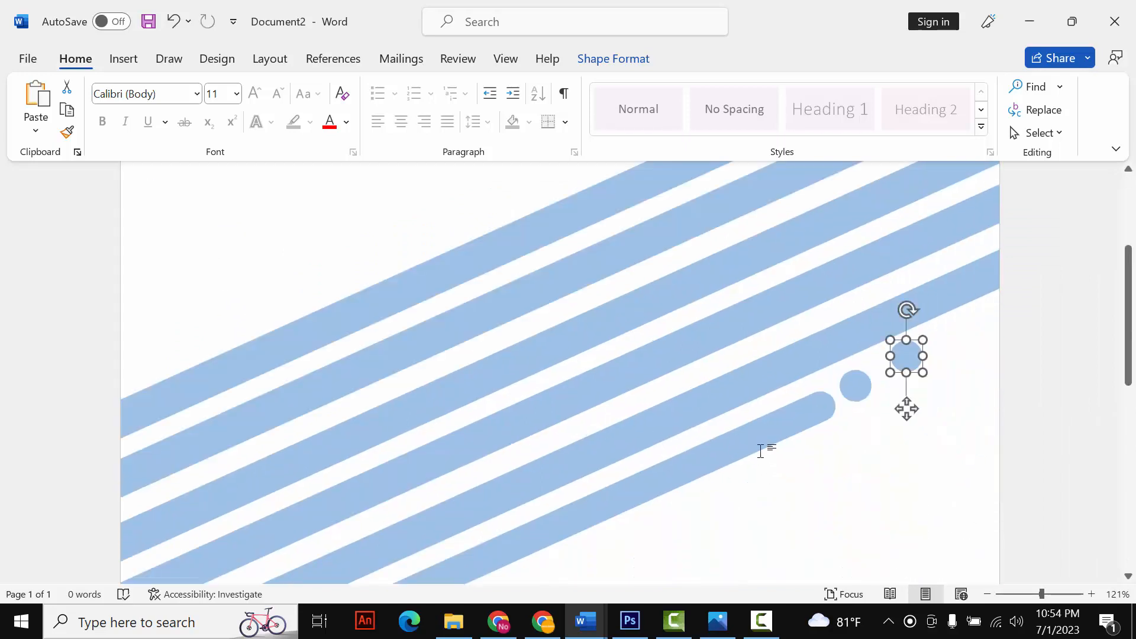
drag(904, 368, 890, 382)
click(876, 457)
scroll(763, 421, down, 2)
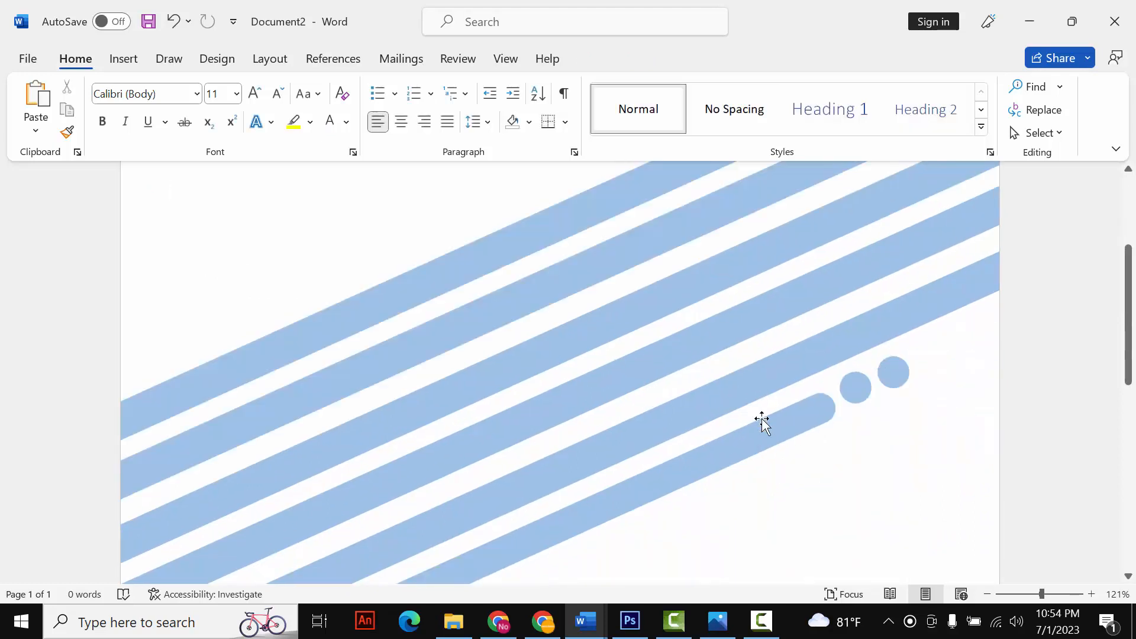
Step: Group the short rounded bar with its two small circles
click(855, 390)
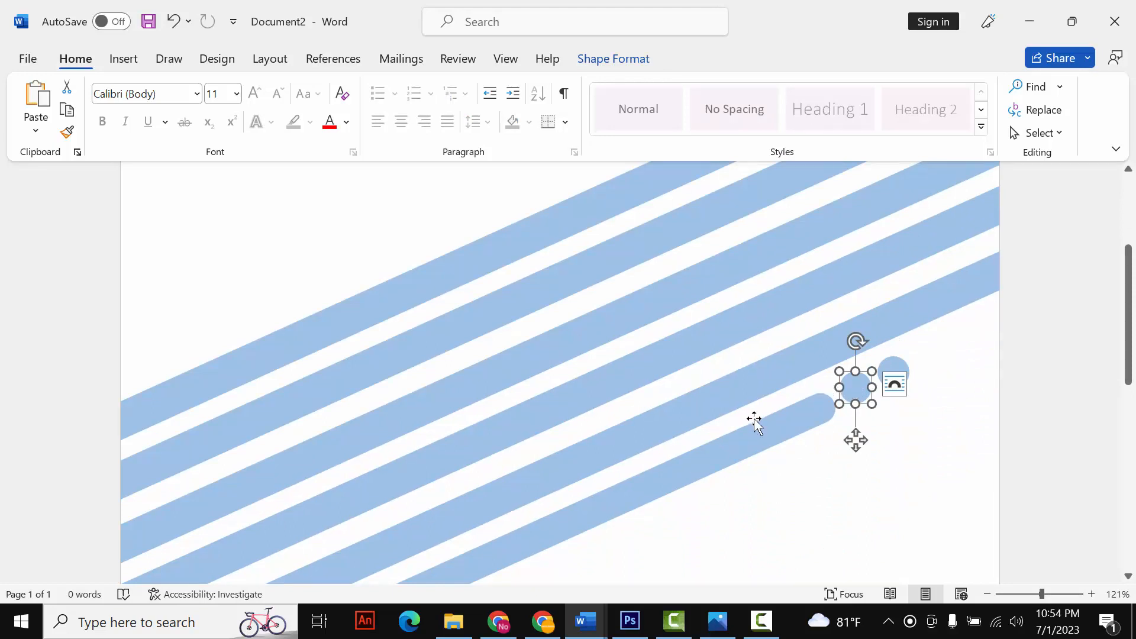
shift+click(763, 436)
shift+click(899, 380)
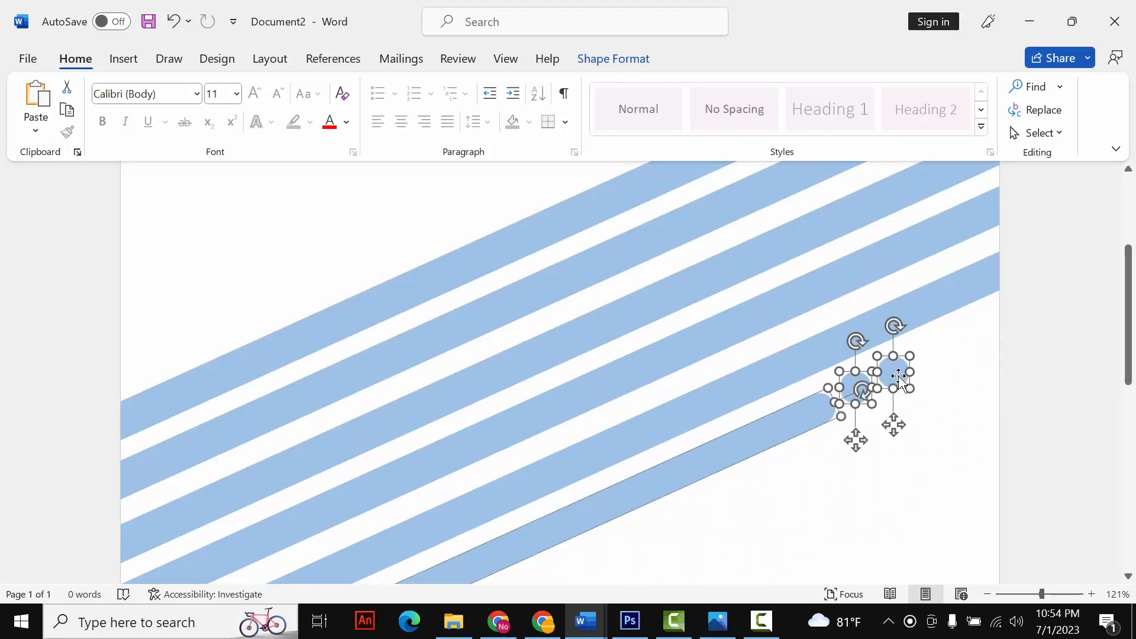
click(636, 58)
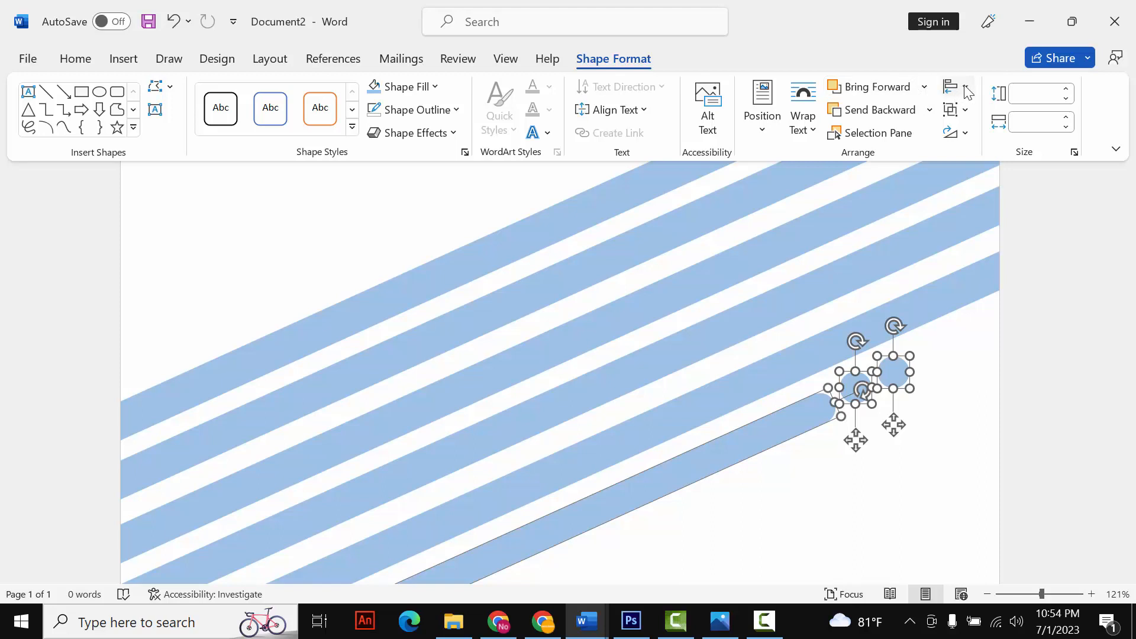
click(953, 109)
click(984, 132)
Step: Copy the grouped bar and dots and paste a duplicate onto the page
scroll(872, 383, down, 2)
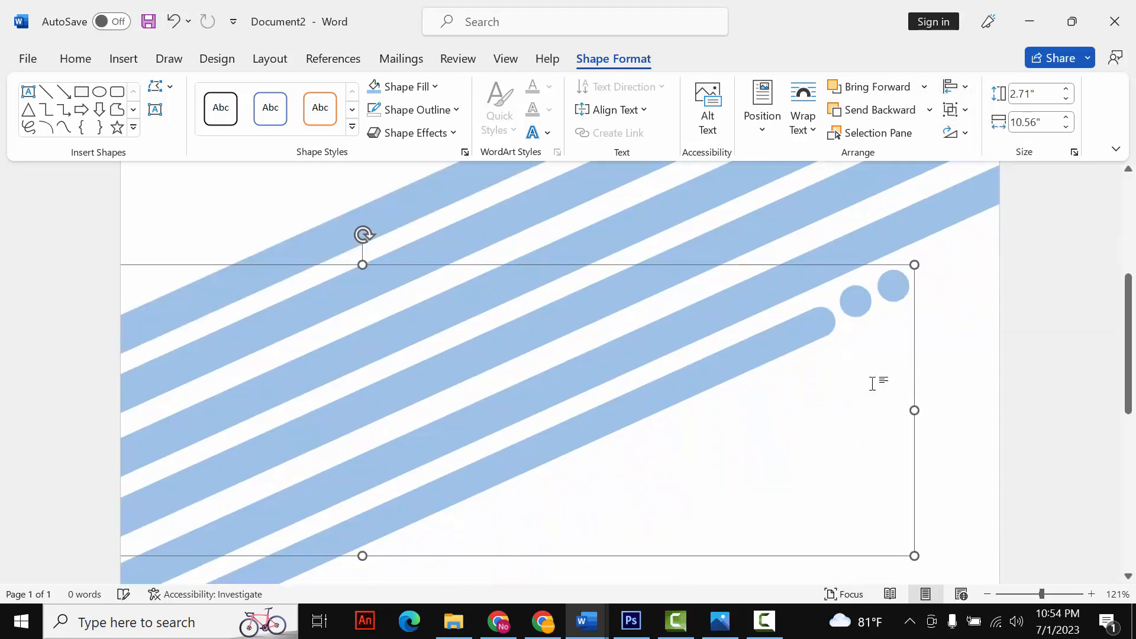
scroll(659, 354, down, 2)
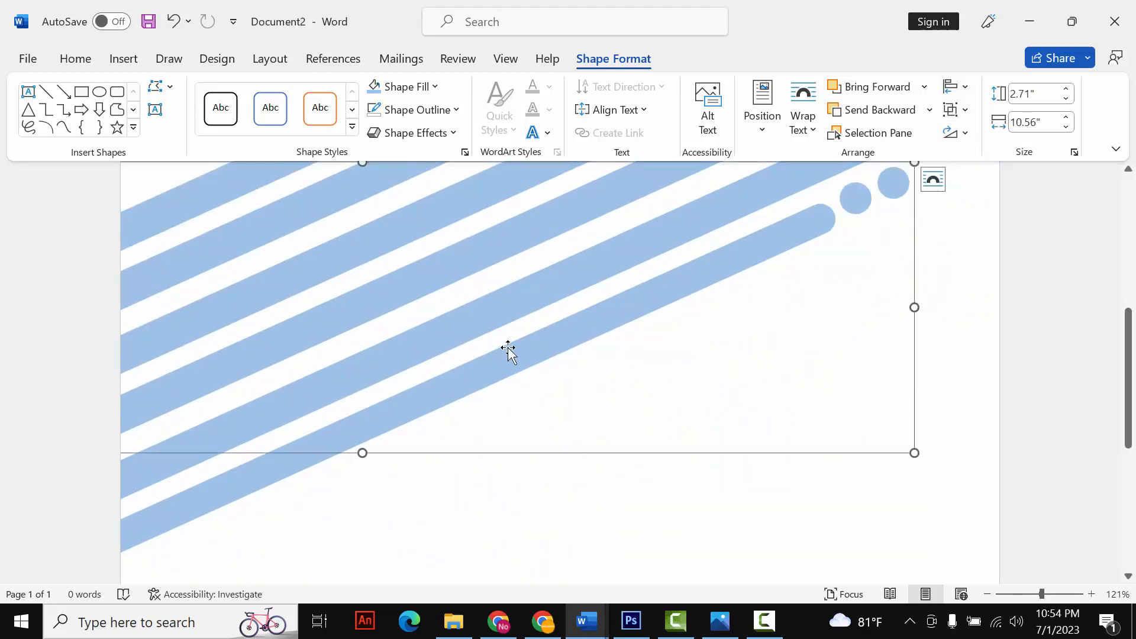
ctrl+scroll(509, 352, down, 7)
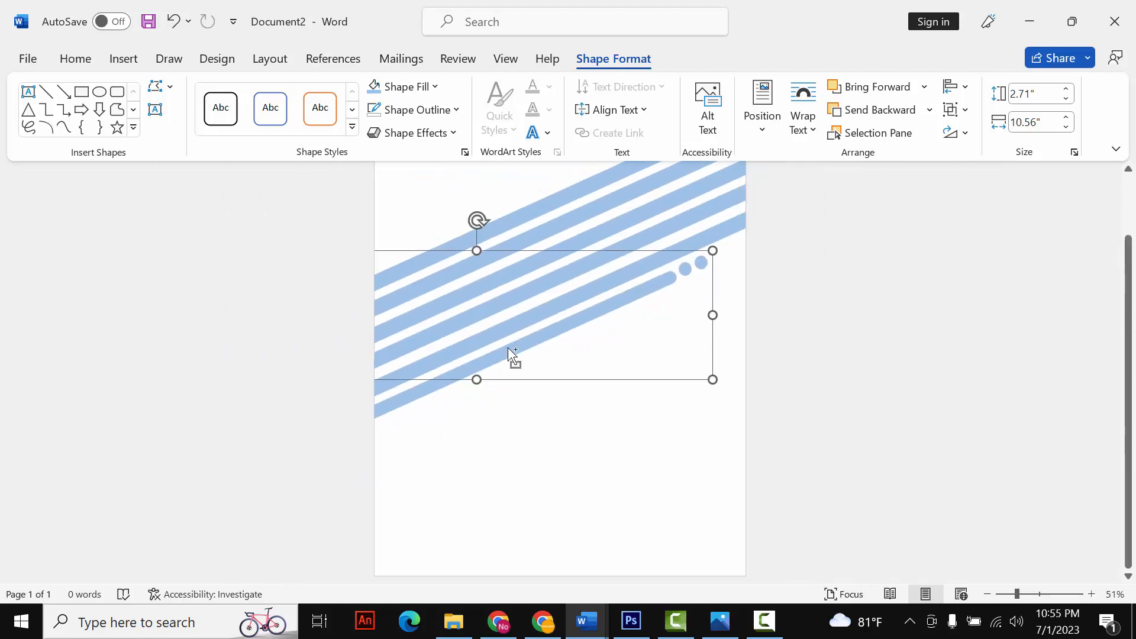
scroll(508, 352, down, 1)
click(576, 358)
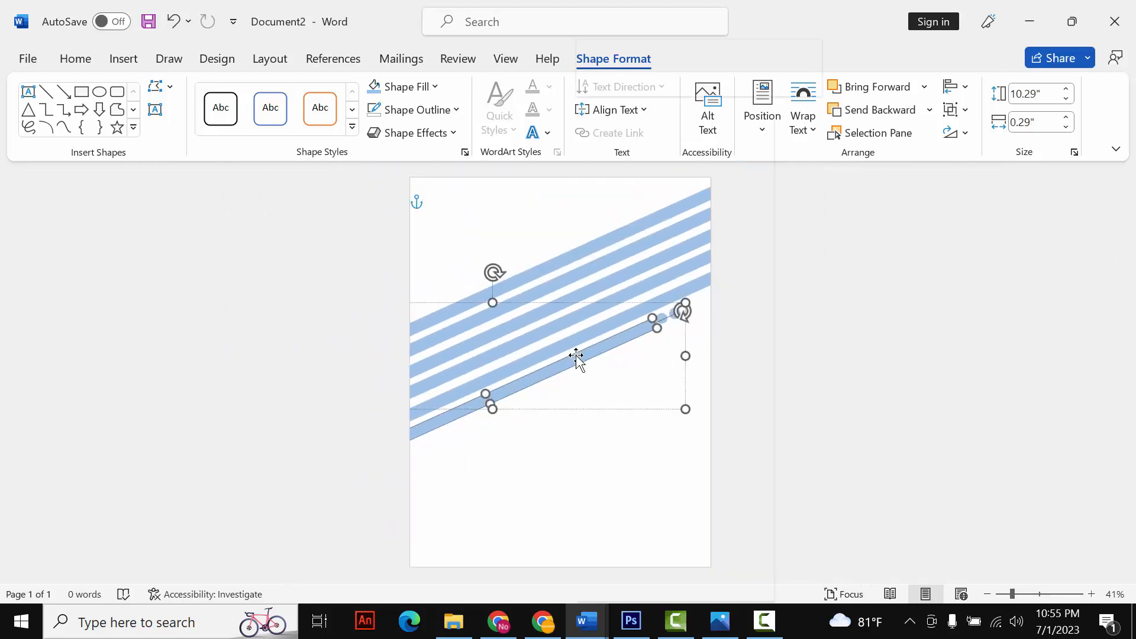
right_click(578, 359)
click(559, 412)
click(521, 437)
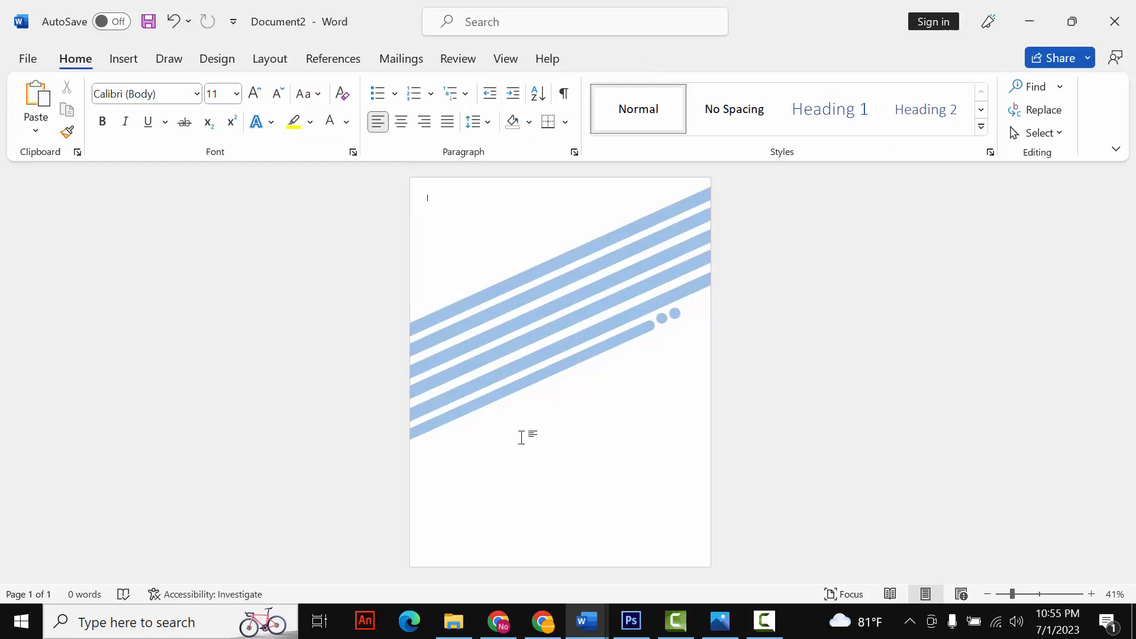
click(515, 386)
right_click(516, 384)
click(572, 246)
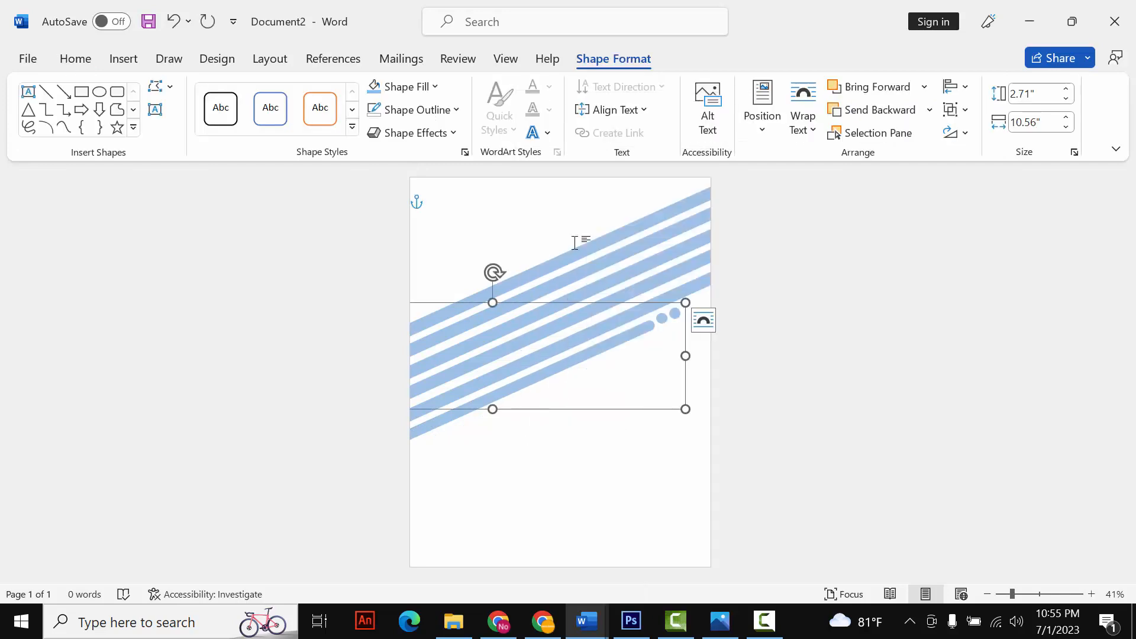
right_click(545, 429)
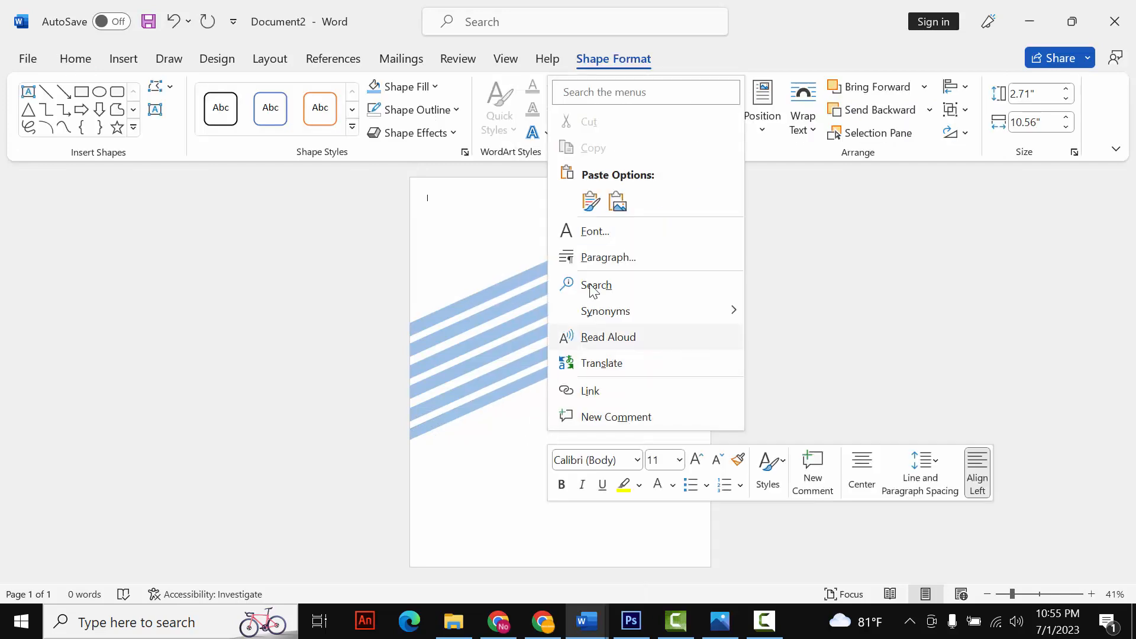
click(590, 201)
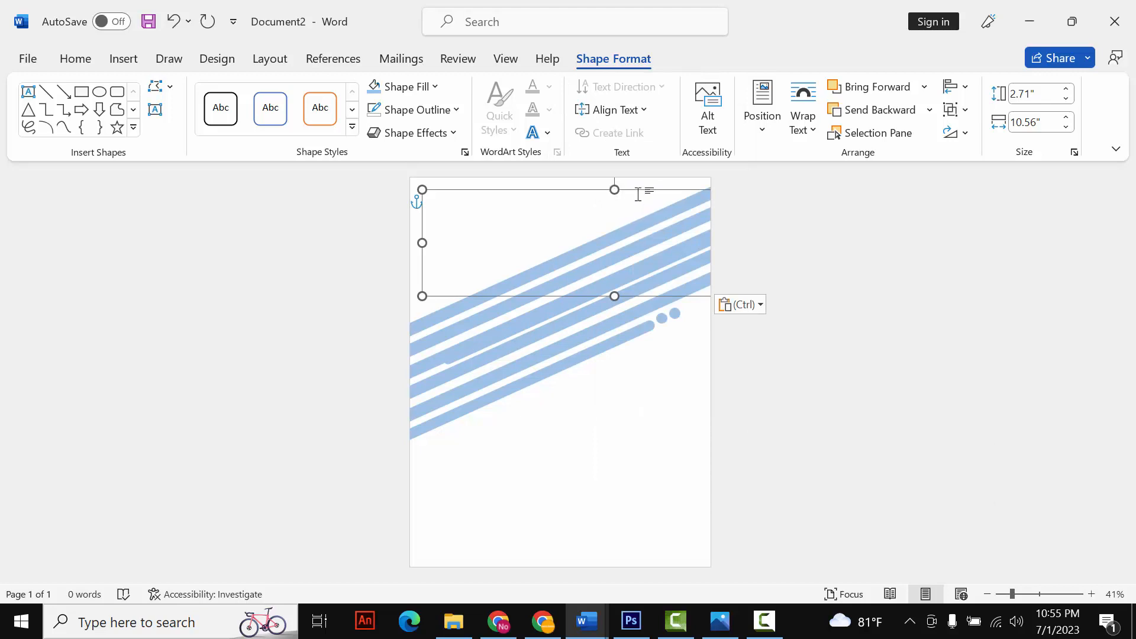
Step: Rotate the pasted bar-and-dots group 180° and place it above the uppermost stripe, with its dots toward the page's left edge
drag(625, 198, 594, 380)
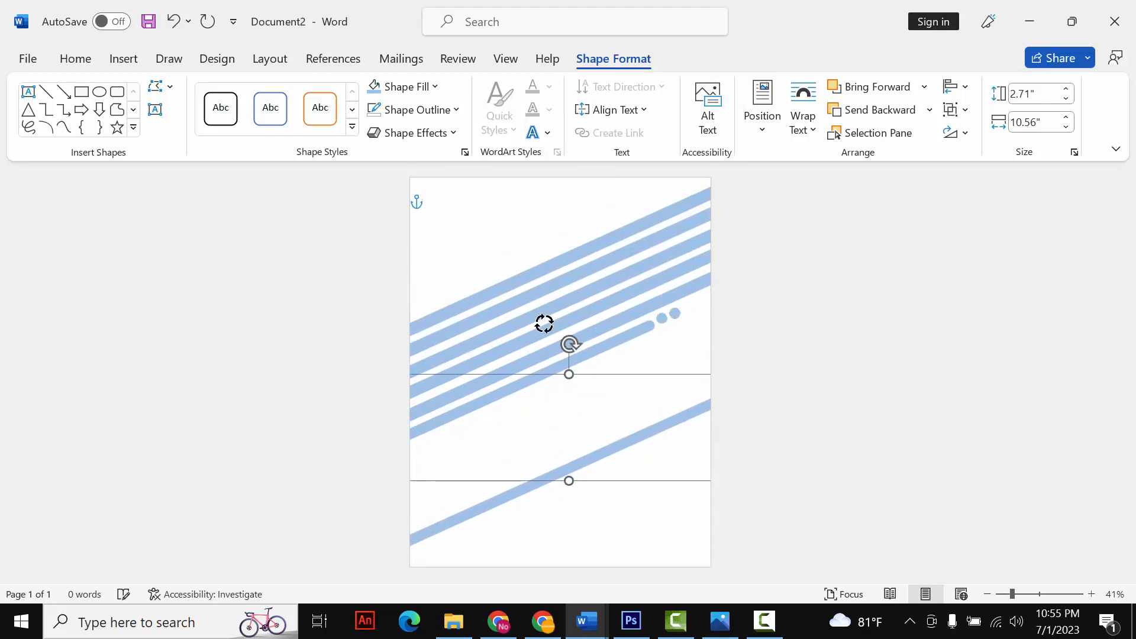
drag(569, 338, 572, 525)
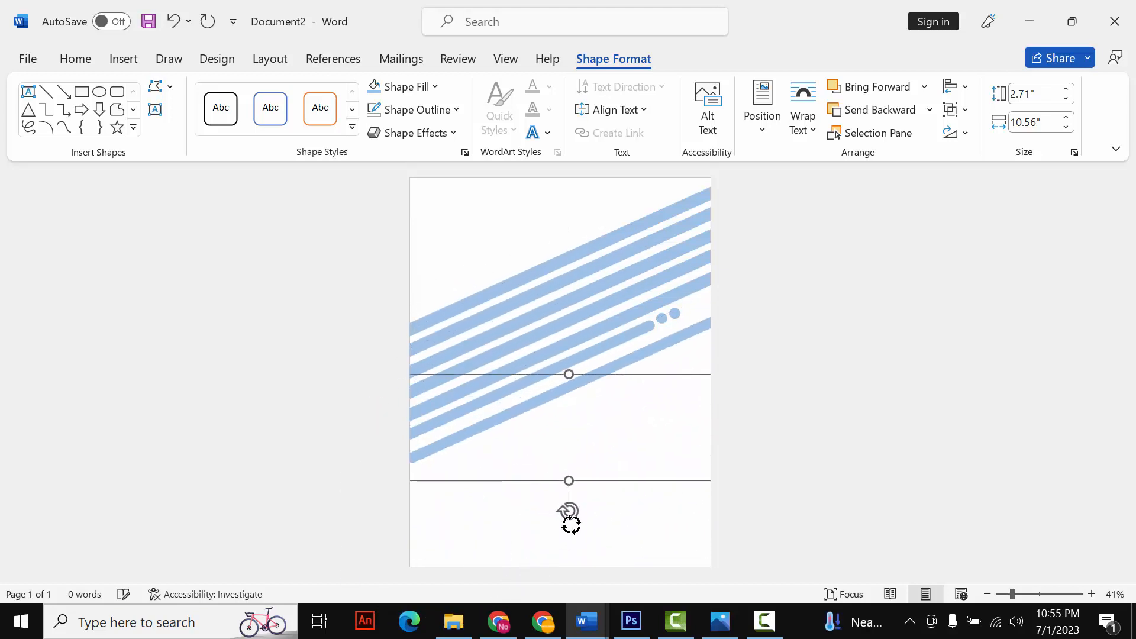
drag(545, 406, 573, 226)
Step: Shift the lower bar-and-dots group slightly toward the page's right edge and bring the upper group closer to the uppermost stripe
drag(542, 378, 566, 371)
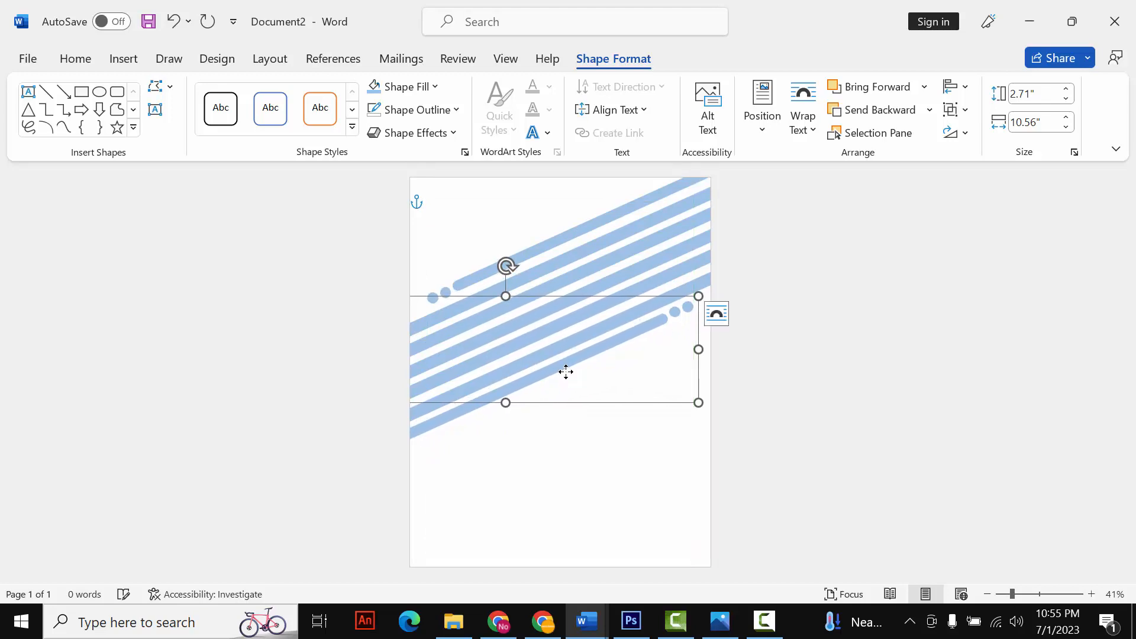
click(539, 249)
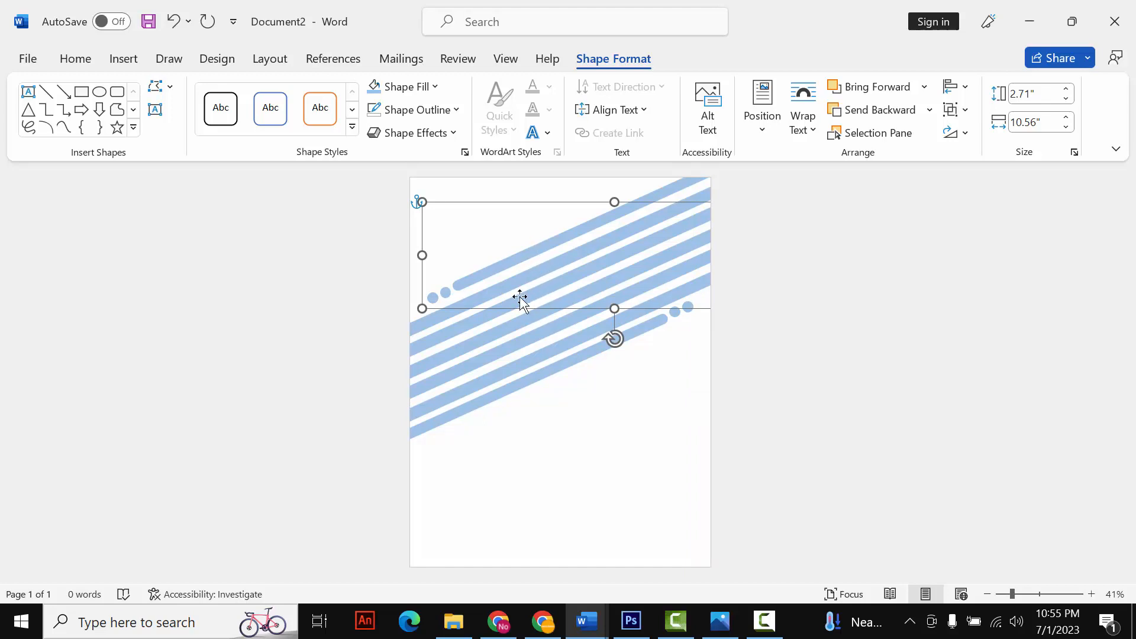
drag(500, 269, 499, 267)
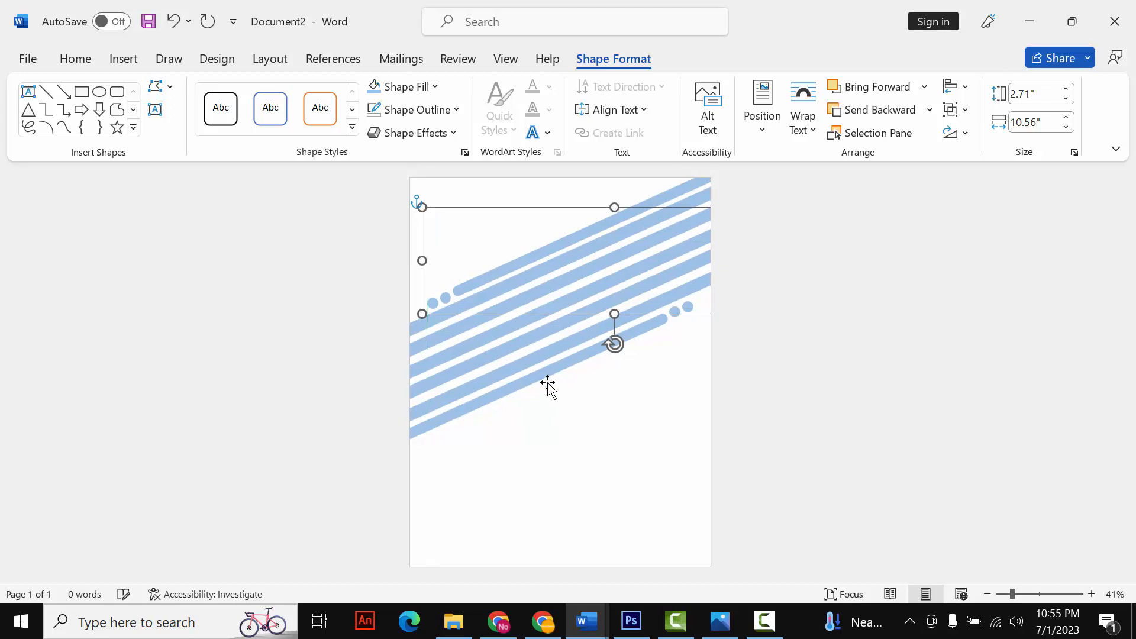
drag(546, 382, 551, 375)
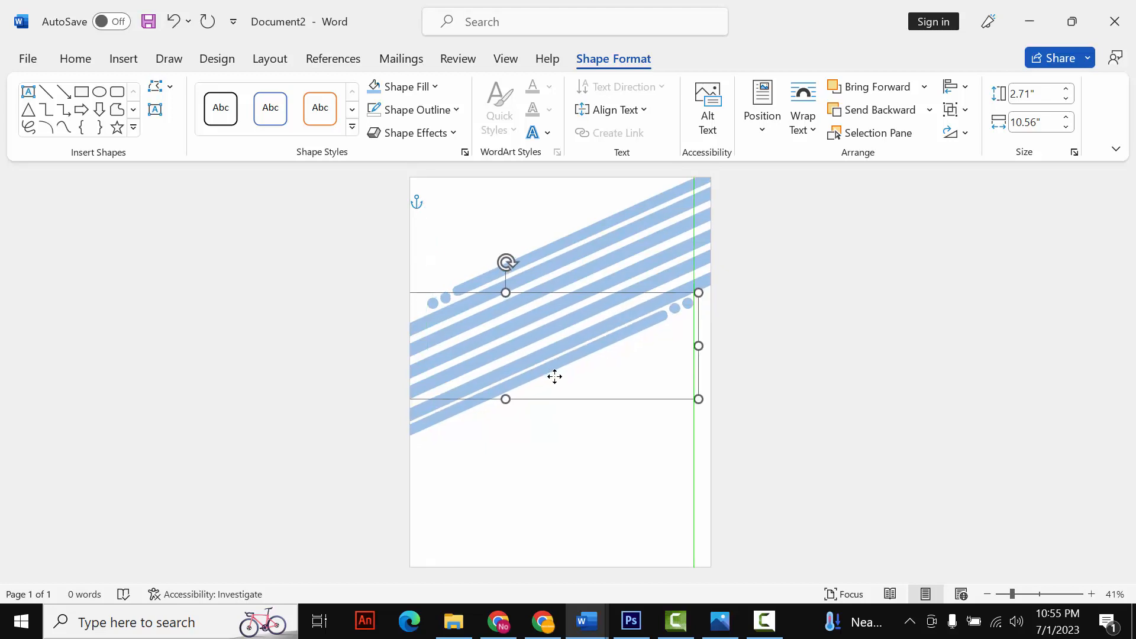
drag(554, 376, 541, 377)
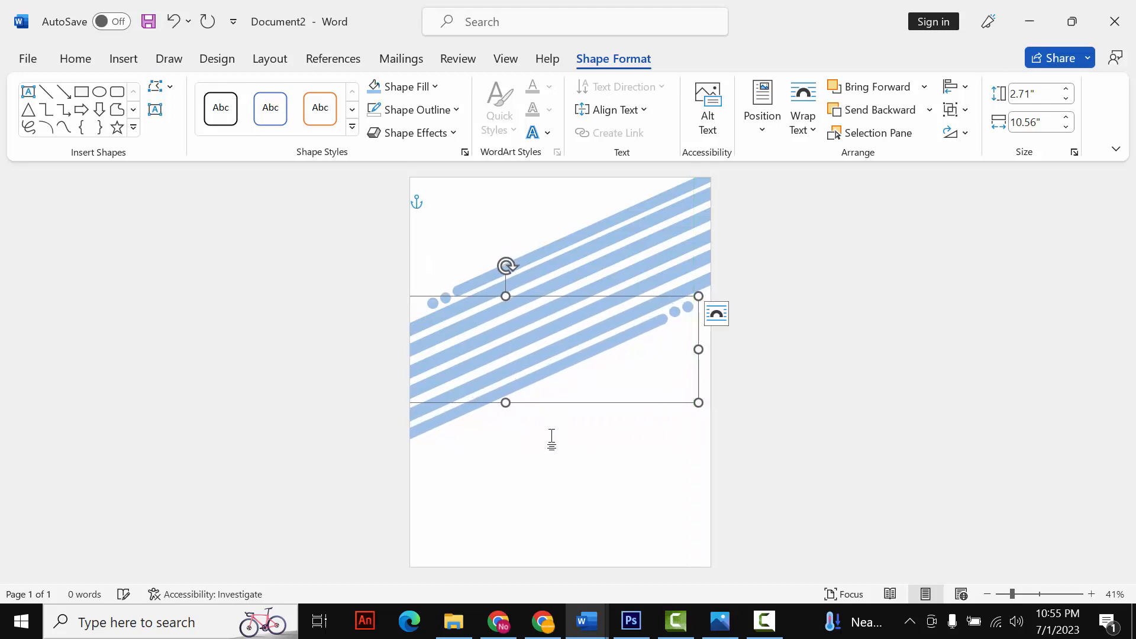
click(552, 439)
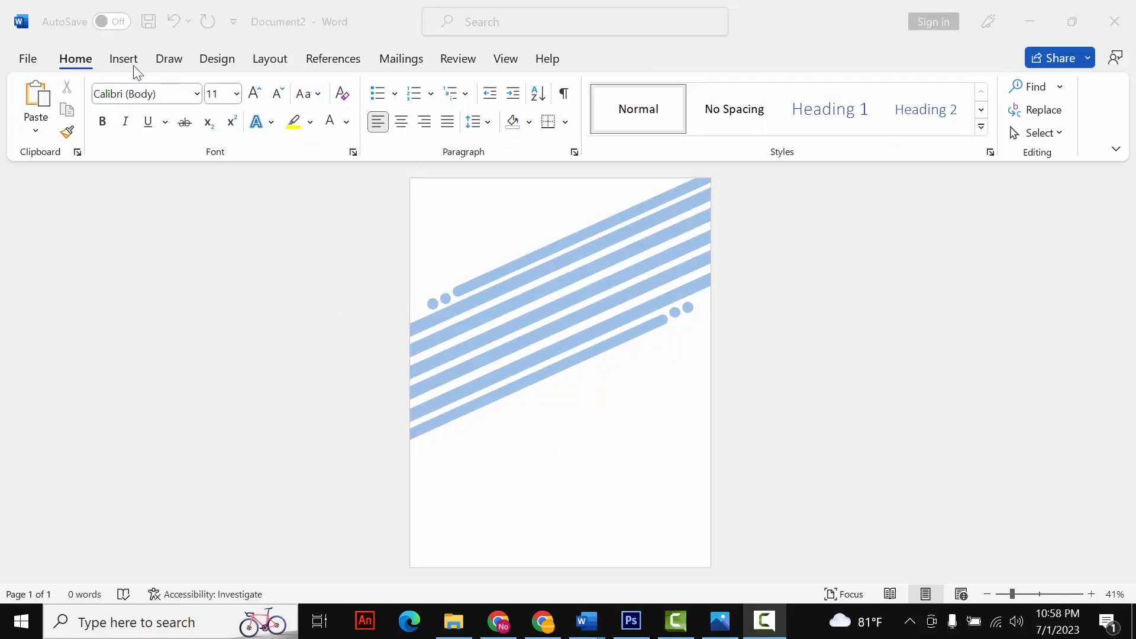
Step: Draw a circle about 1.43" in diameter over the stripes near the page's left edge
click(125, 60)
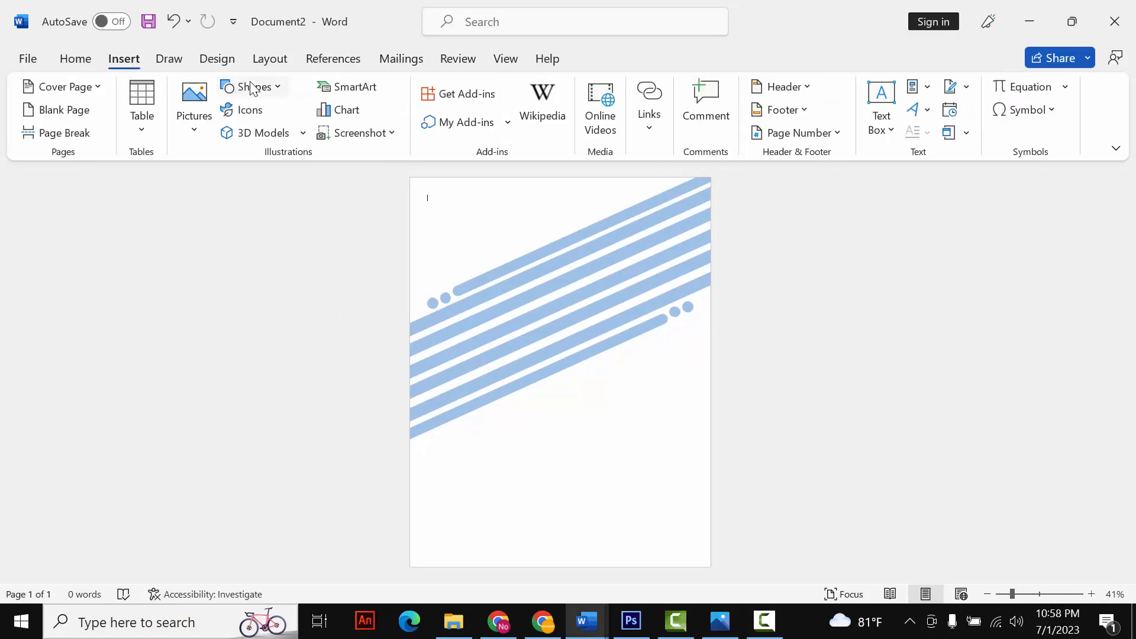
click(253, 88)
click(300, 132)
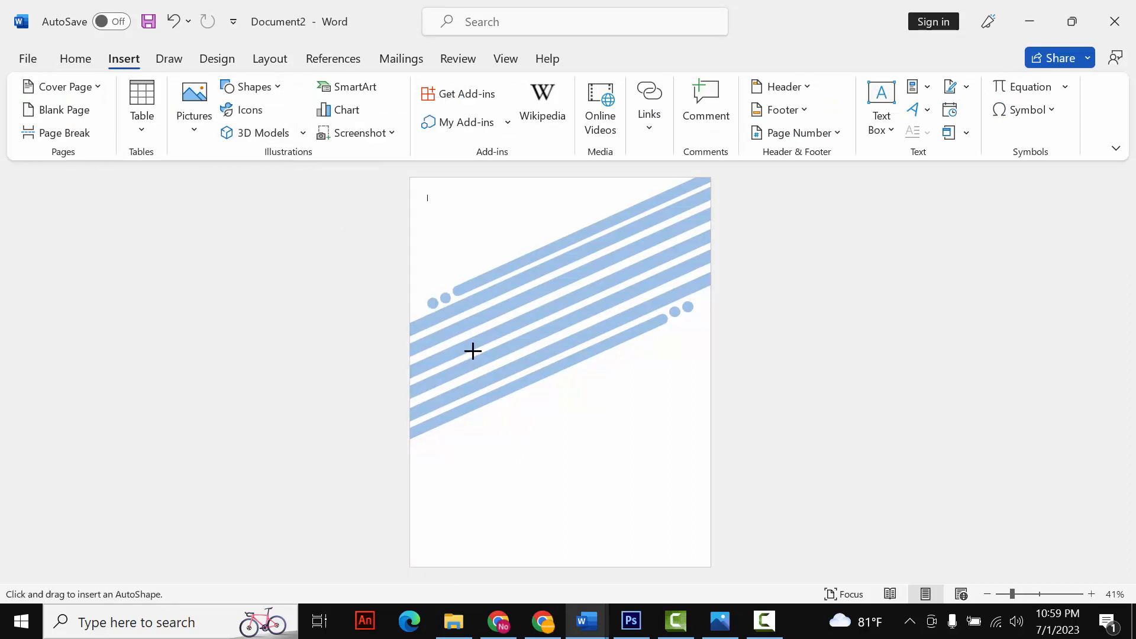
mouse_move(482, 360)
mouse_down()
mouse_move(507, 398)
mouse_move(492, 376)
mouse_up()
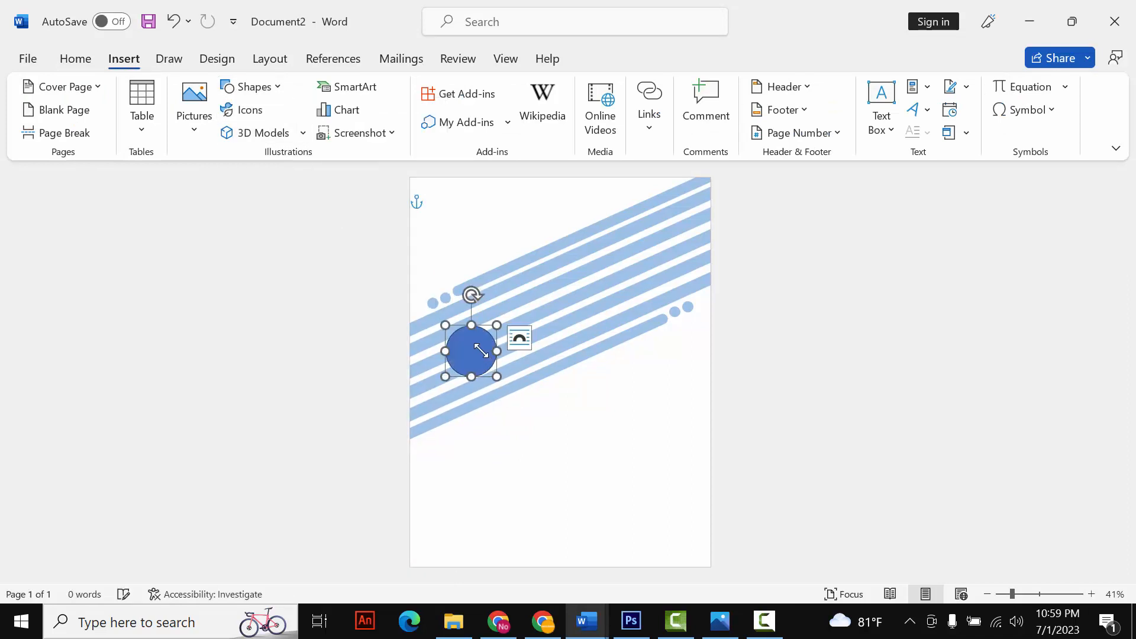
Step: Fill the large circle with the same light blue as the stripes and make its outline white
click(441, 88)
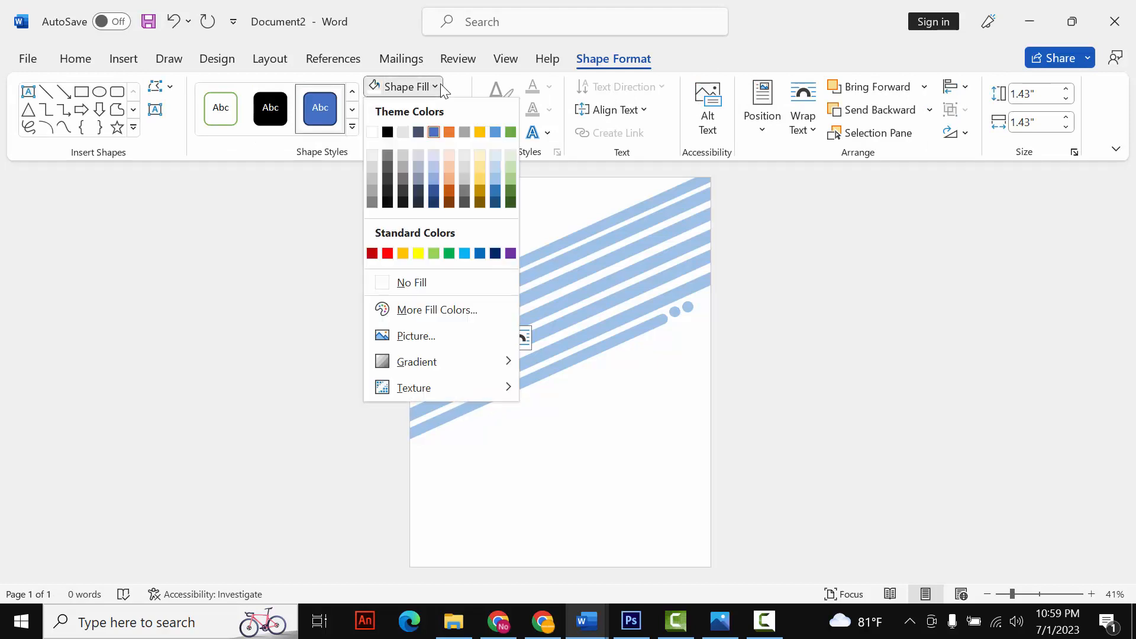
click(493, 181)
click(444, 116)
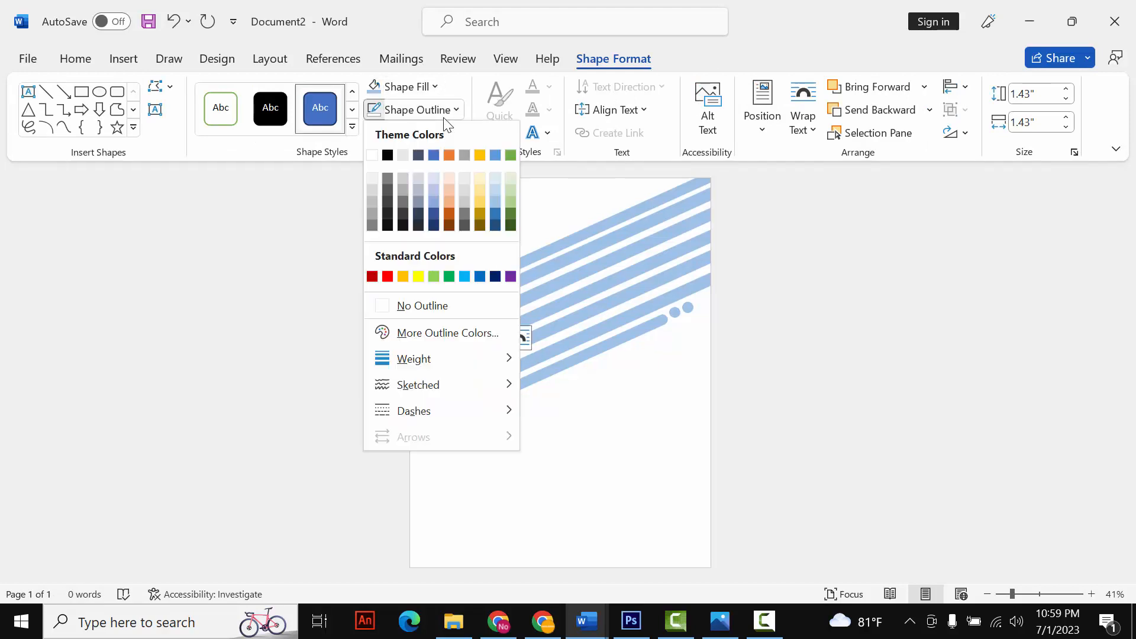
click(372, 155)
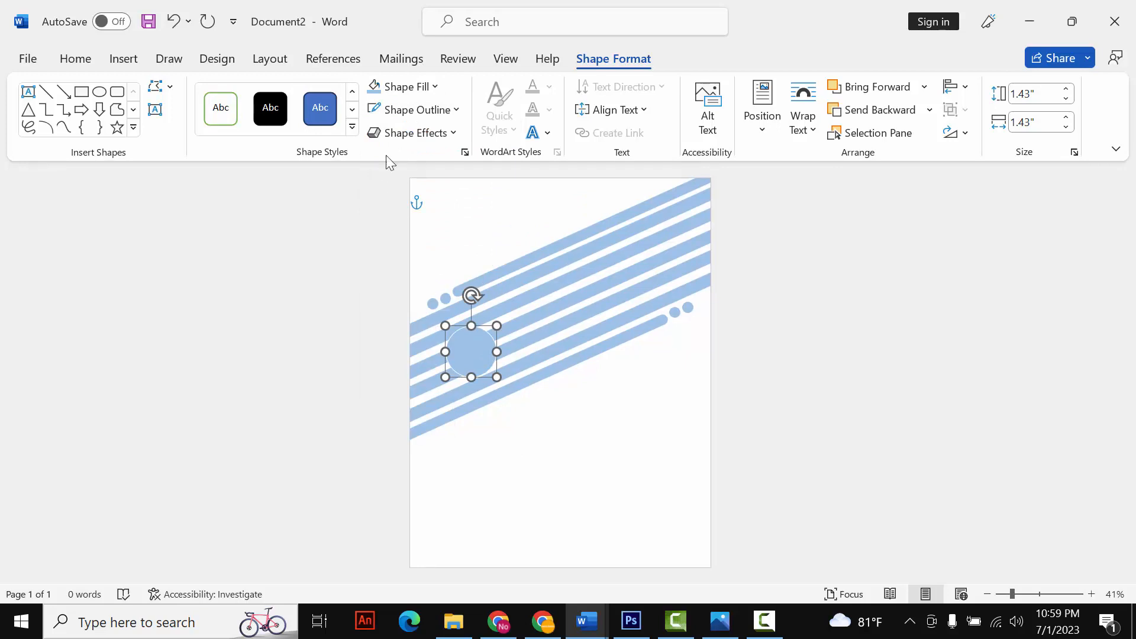
Step: Set the circle's white outline width to 16.75 pt and enlarge the circle to about 1.86" in diameter
click(430, 110)
mouse_move(433, 365)
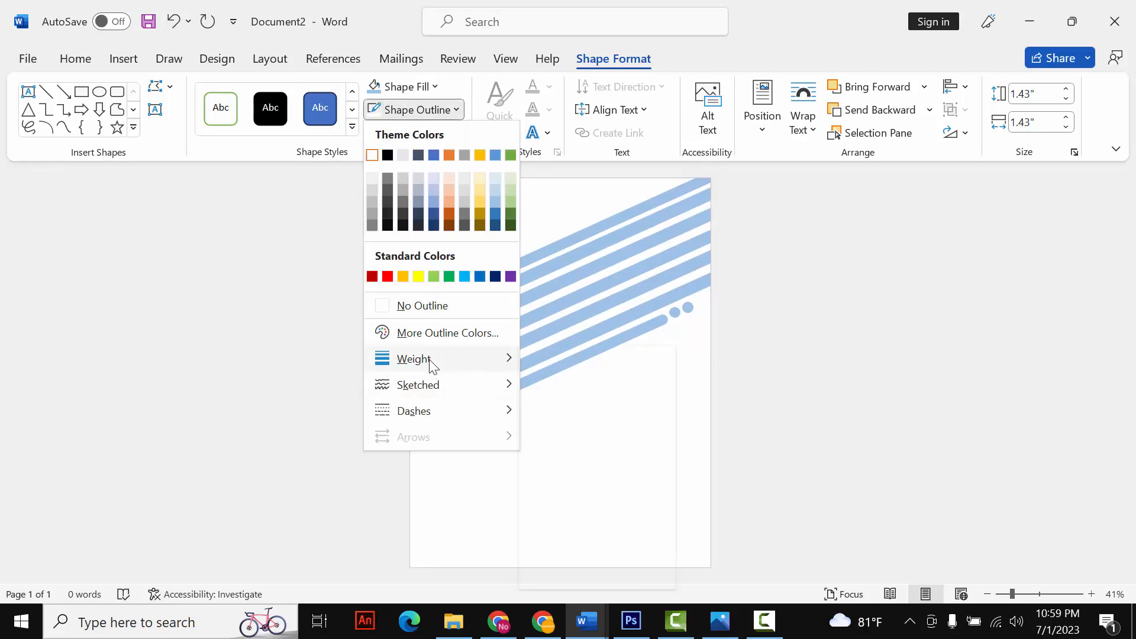
click(608, 570)
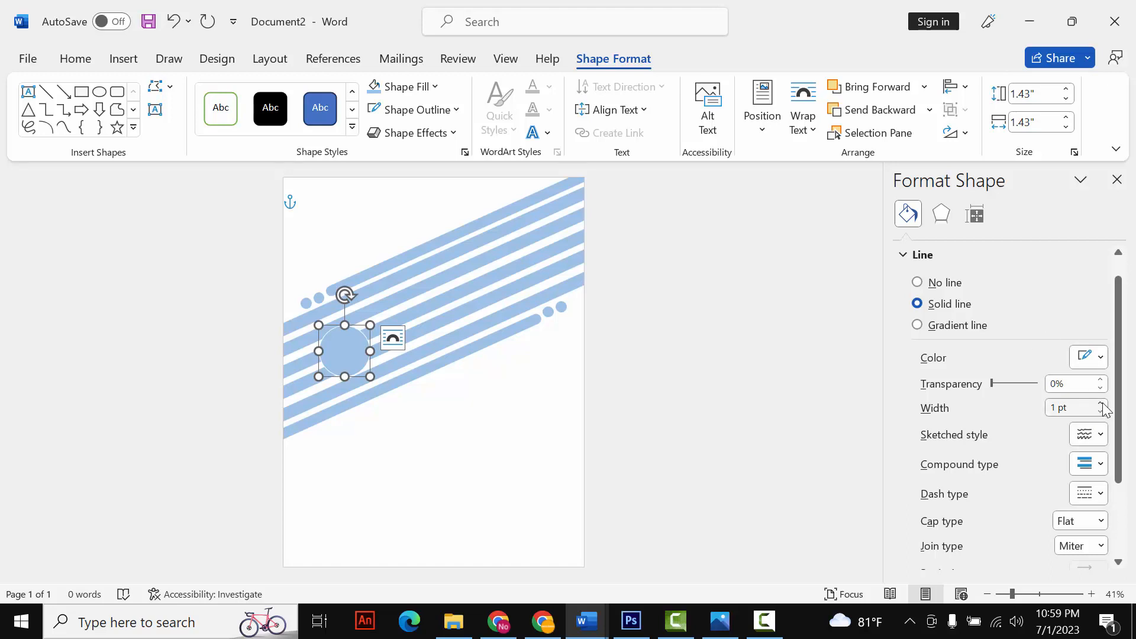
click(1102, 404)
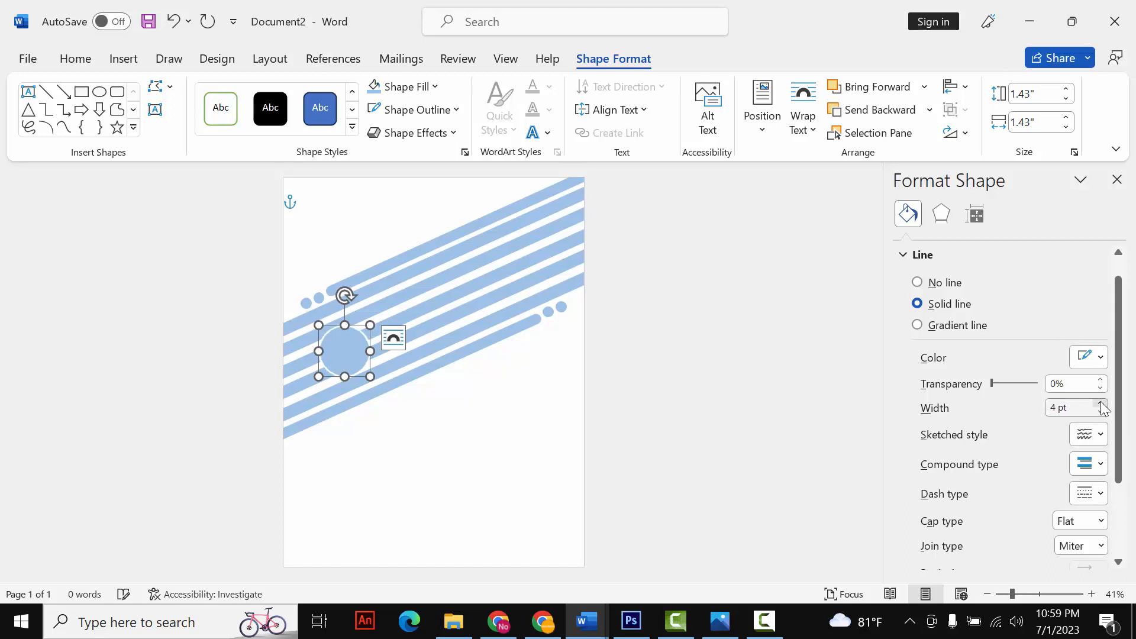
click(1102, 404)
click(1102, 404)
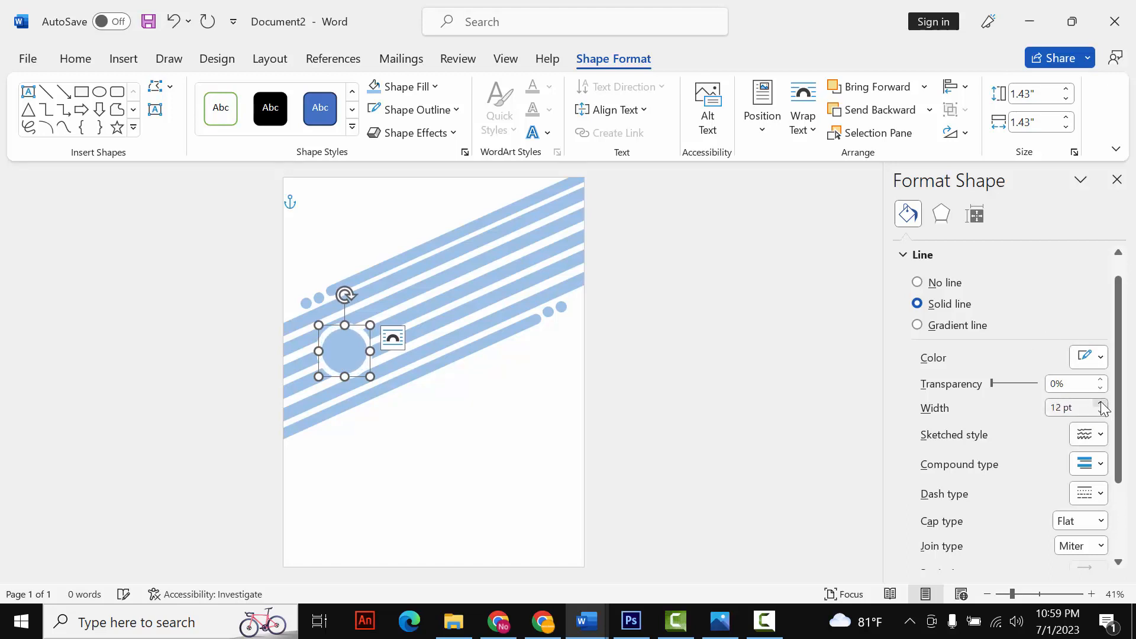
click(1101, 405)
click(1102, 404)
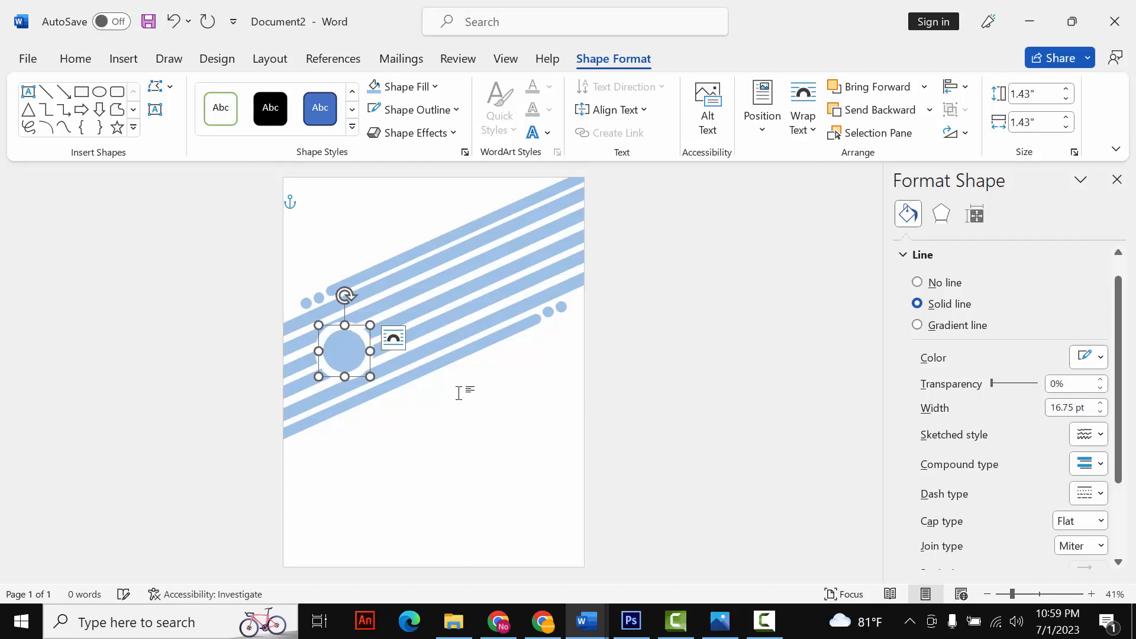
mouse_move(371, 377)
mouse_down()
mouse_move(383, 388)
mouse_move(370, 355)
mouse_up()
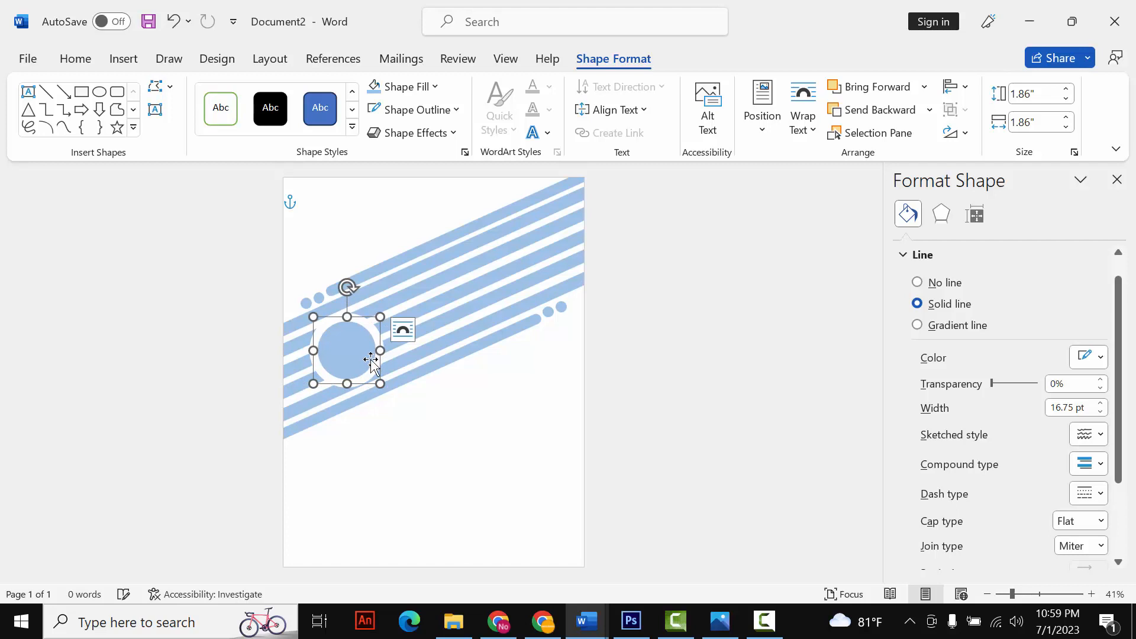
Step: Copy the large white-outlined circle and paste a duplicate onto the page
right_click(372, 358)
click(406, 188)
click(451, 421)
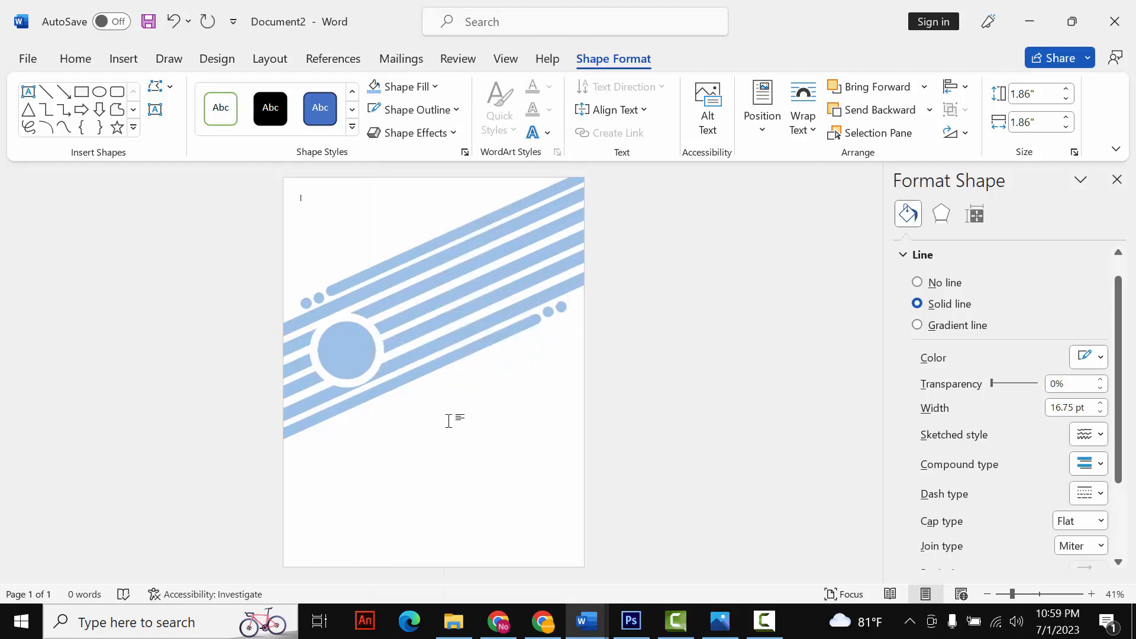
right_click(451, 421)
click(493, 191)
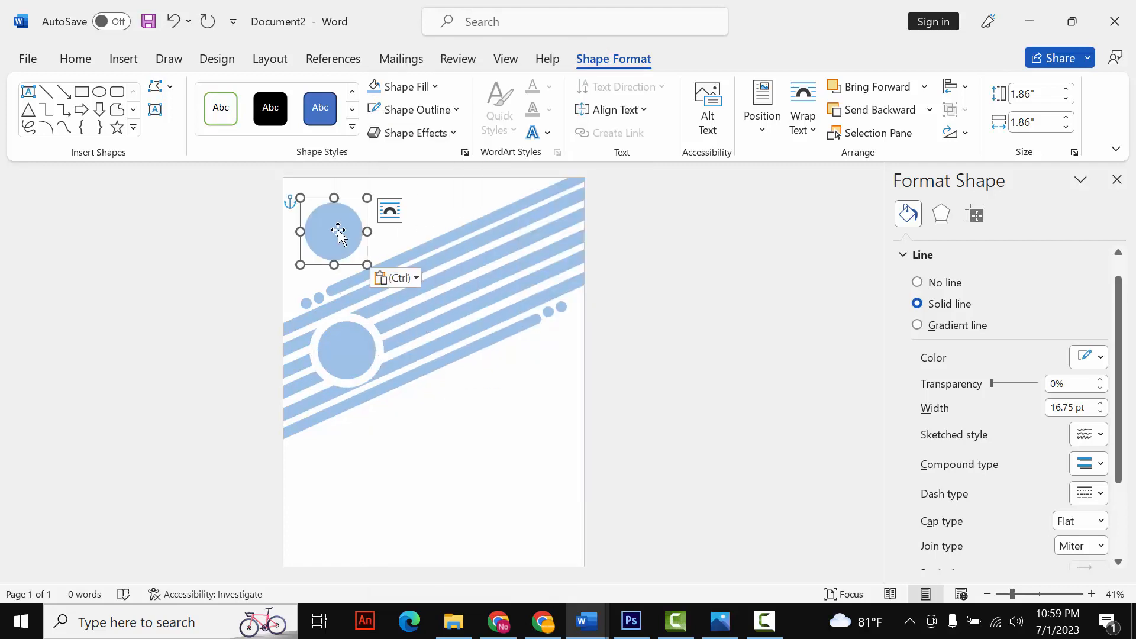
Step: Move the duplicate circle to the upper right end of the stripes and shift the original slightly up and right
drag(337, 233, 544, 261)
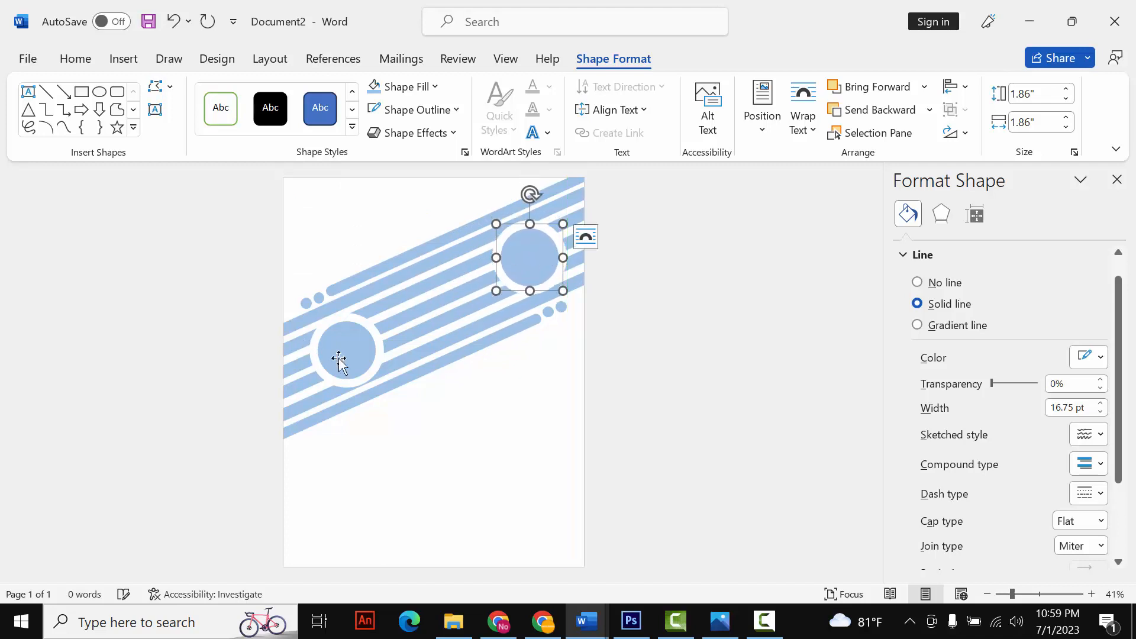
mouse_move(337, 361)
mouse_down()
mouse_move(324, 360)
mouse_move(346, 349)
mouse_up()
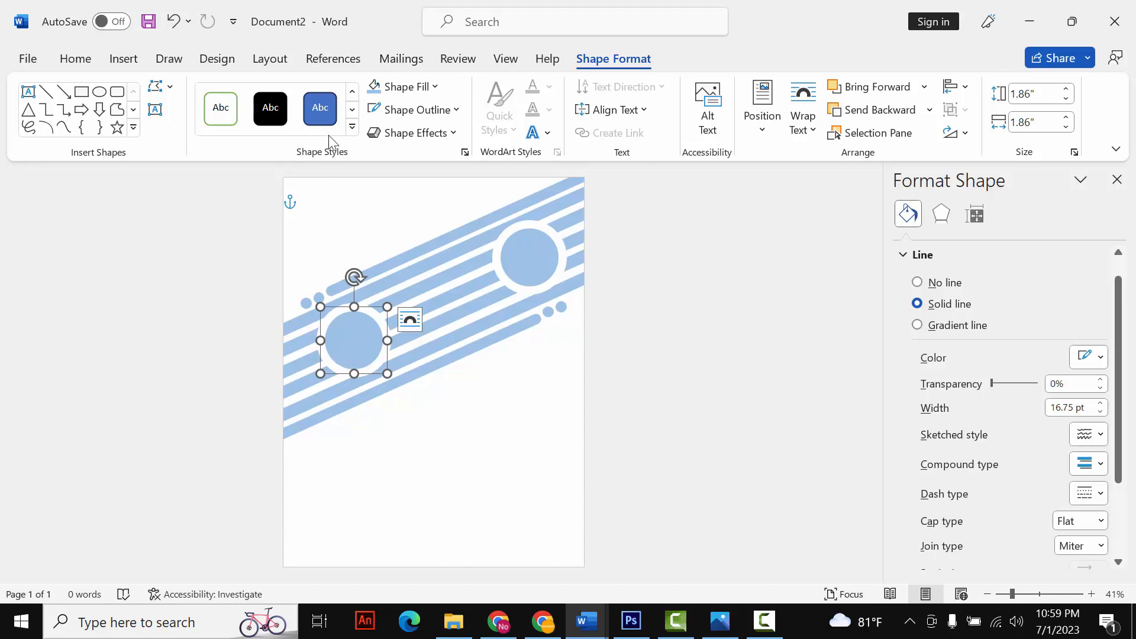
Step: Draw a circle about 2.07" in diameter over the stripes' upper edge and fill it with light orange
click(102, 93)
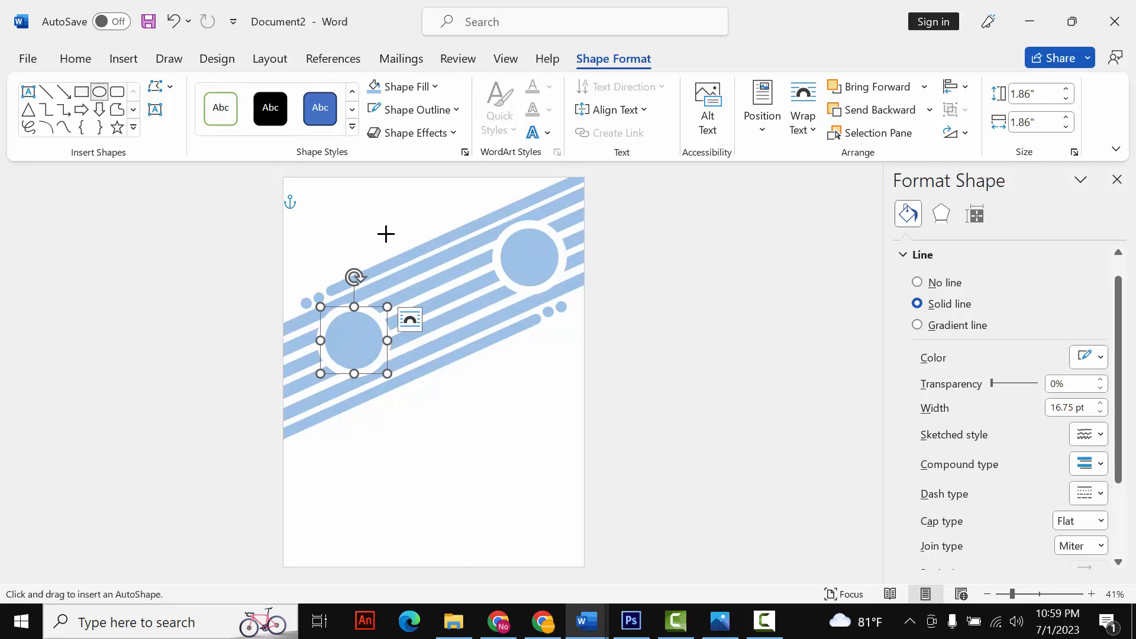
drag(368, 211, 433, 242)
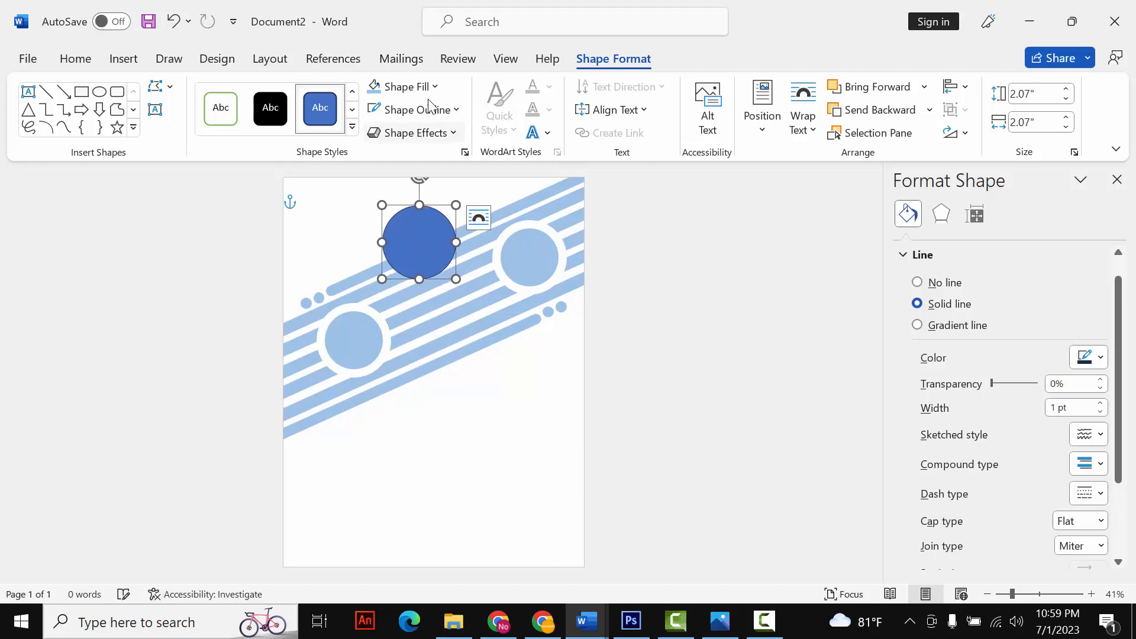
click(435, 88)
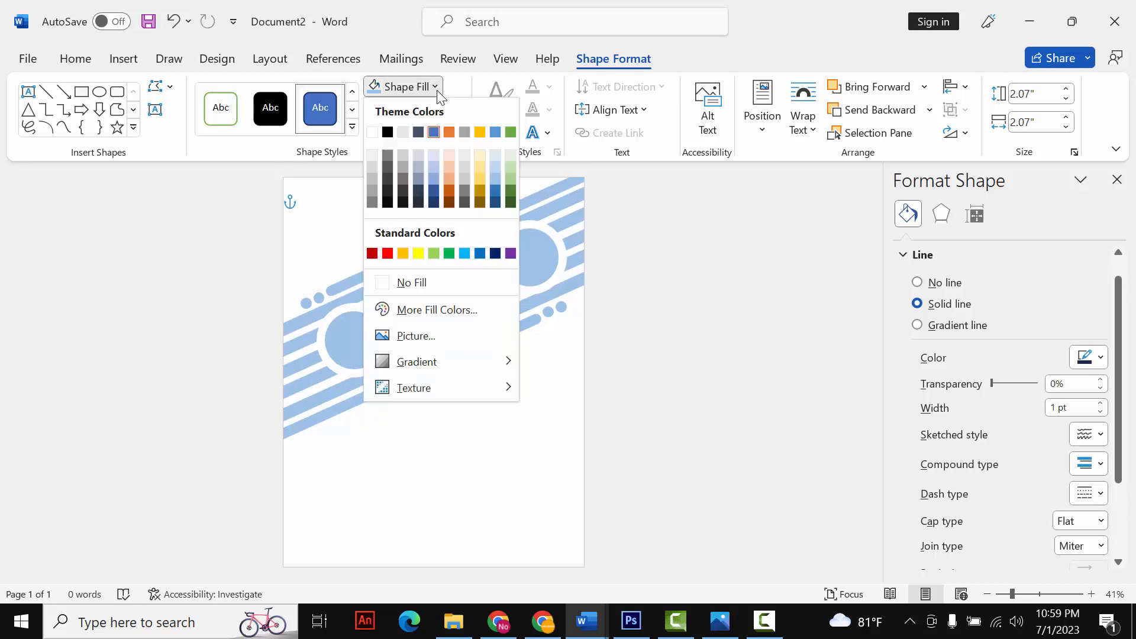
click(449, 184)
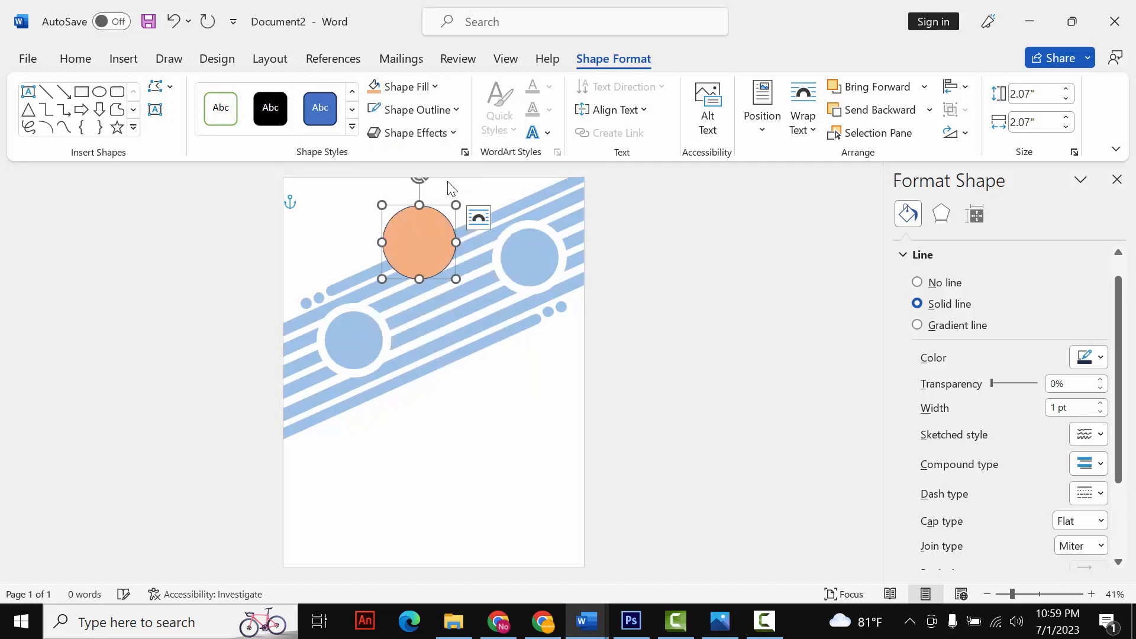
Step: Remove the light orange circle's outline and enlarge the circle to about 2.35" in diameter
click(437, 110)
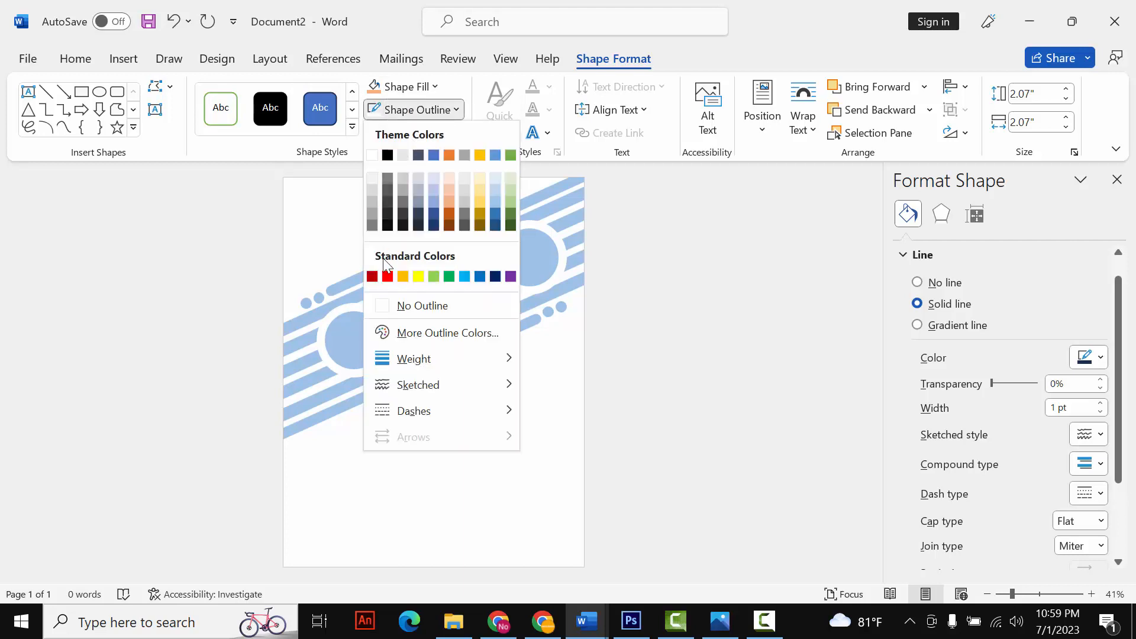
click(394, 307)
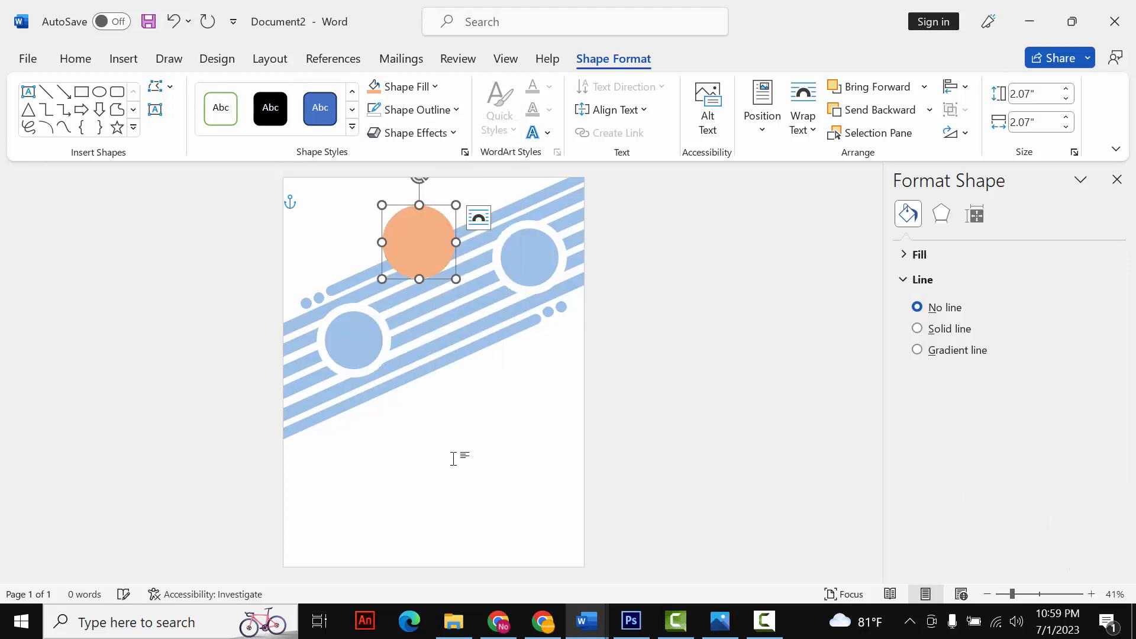
drag(459, 279, 443, 263)
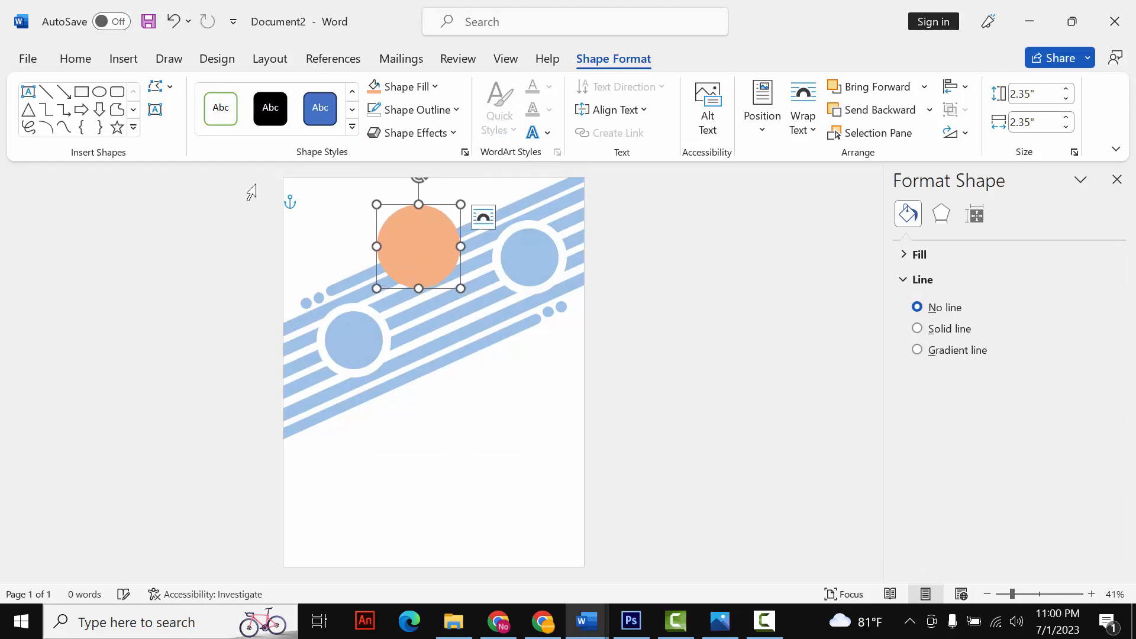
Step: Draw a hollow circle (donut) about 2.67" in diameter and place it over the lower edge of the stripes
click(134, 127)
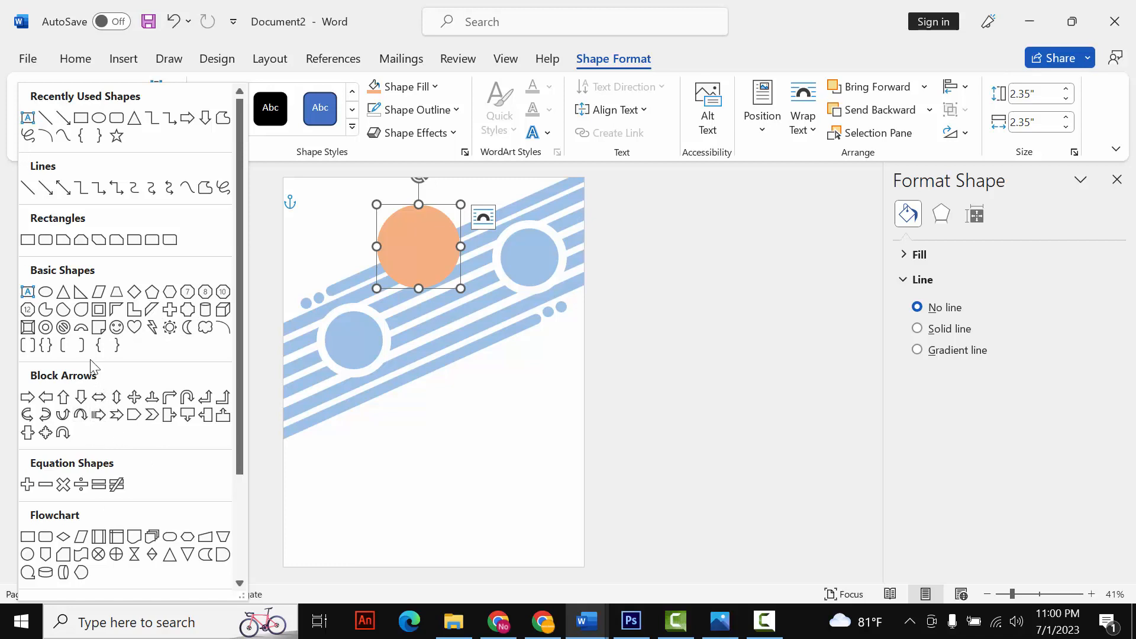
click(47, 328)
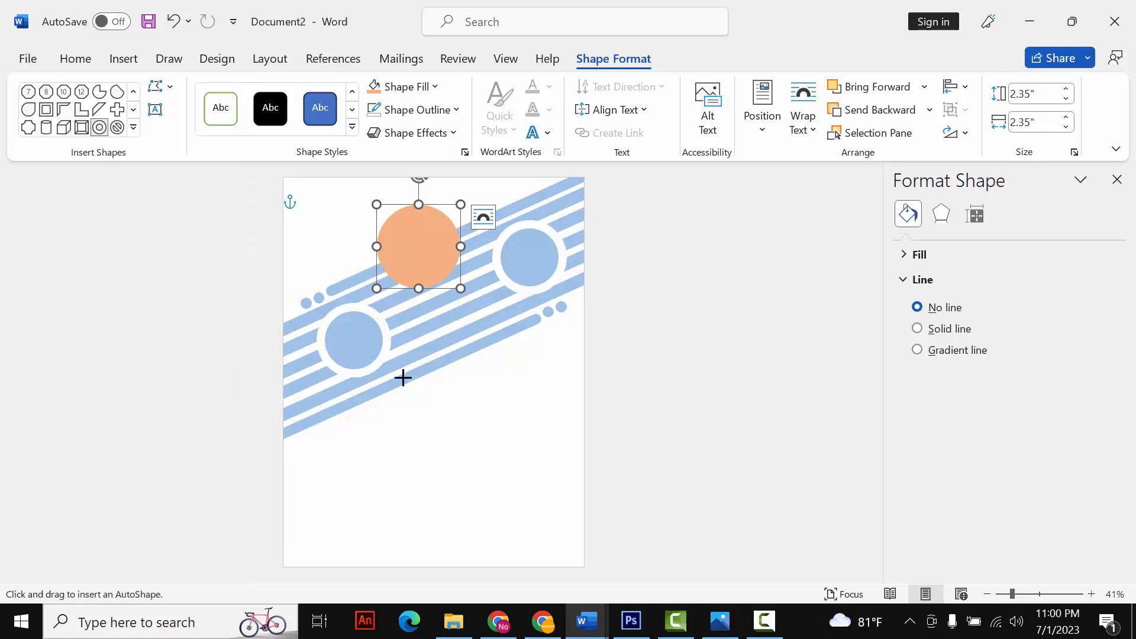
drag(416, 353, 511, 448)
drag(491, 408, 499, 385)
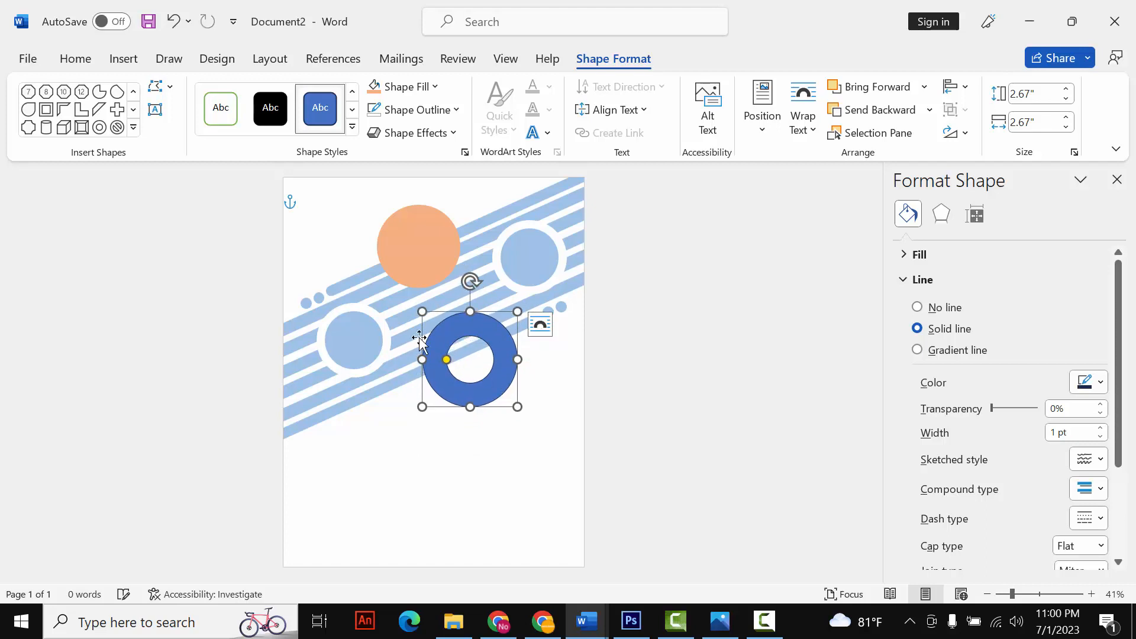
Step: Fill the donut with the standard orange color and give it a white outline 5.5 pt wide
click(434, 87)
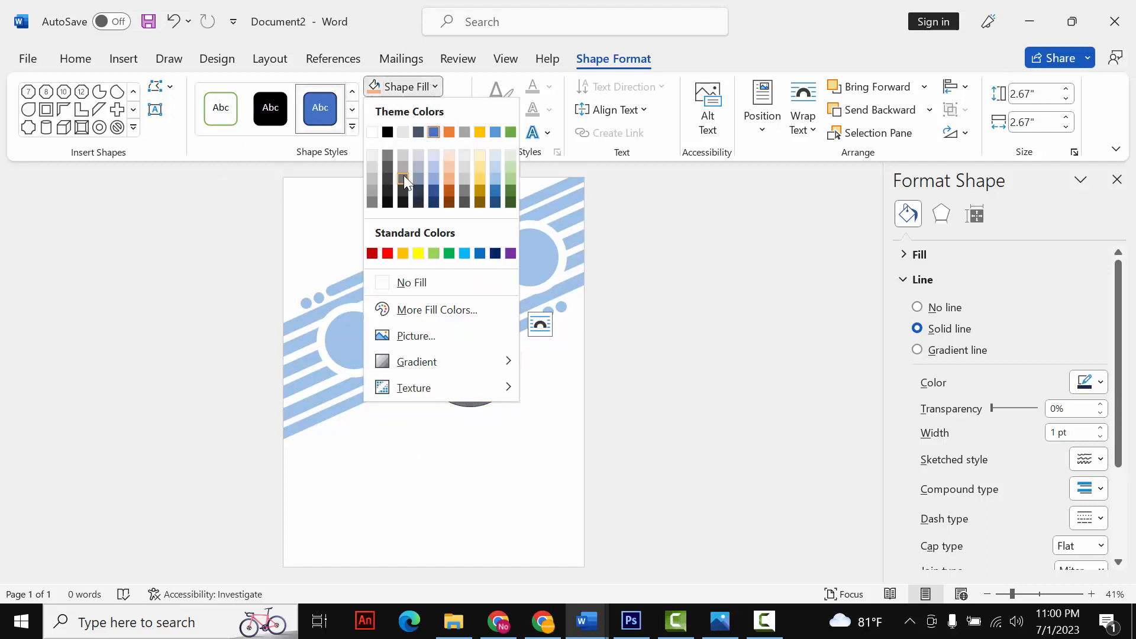
click(402, 253)
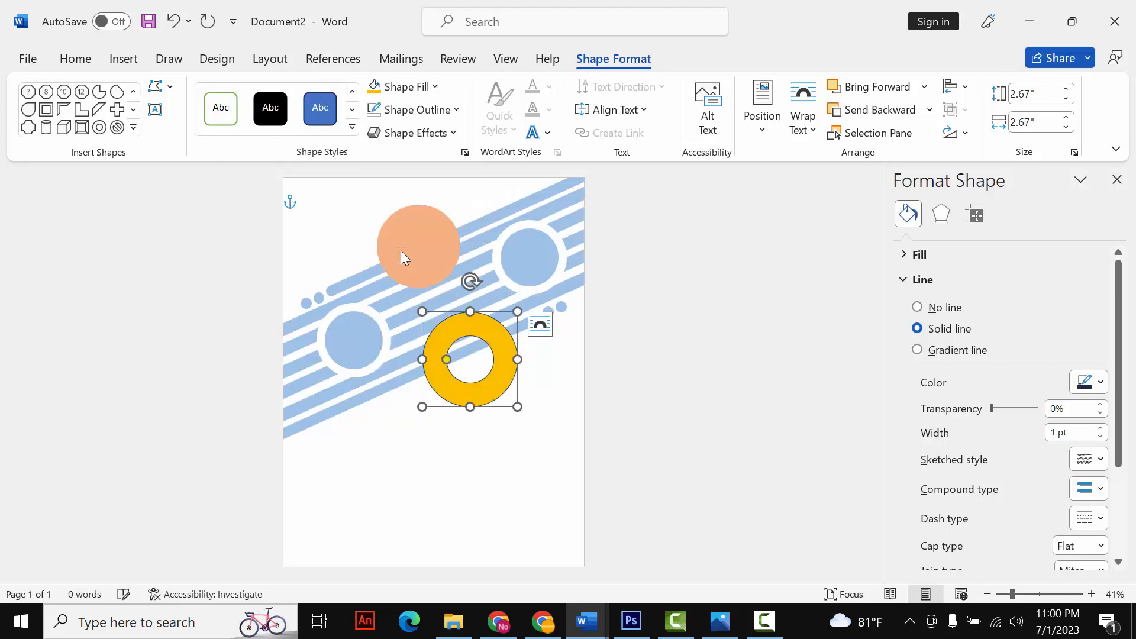
click(454, 111)
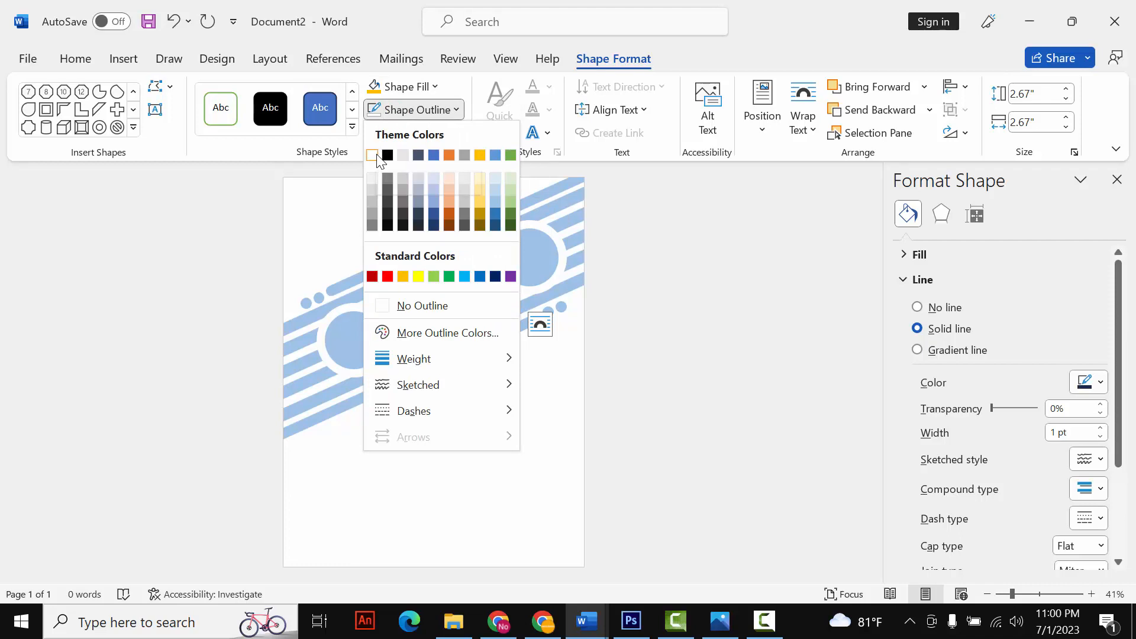
click(373, 156)
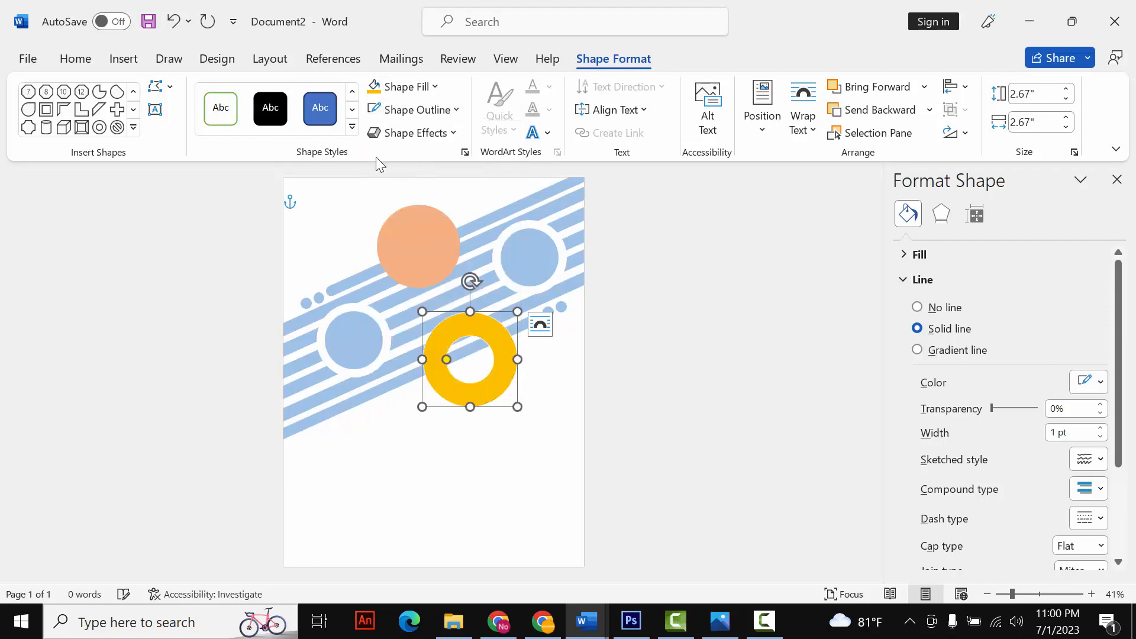
click(1100, 429)
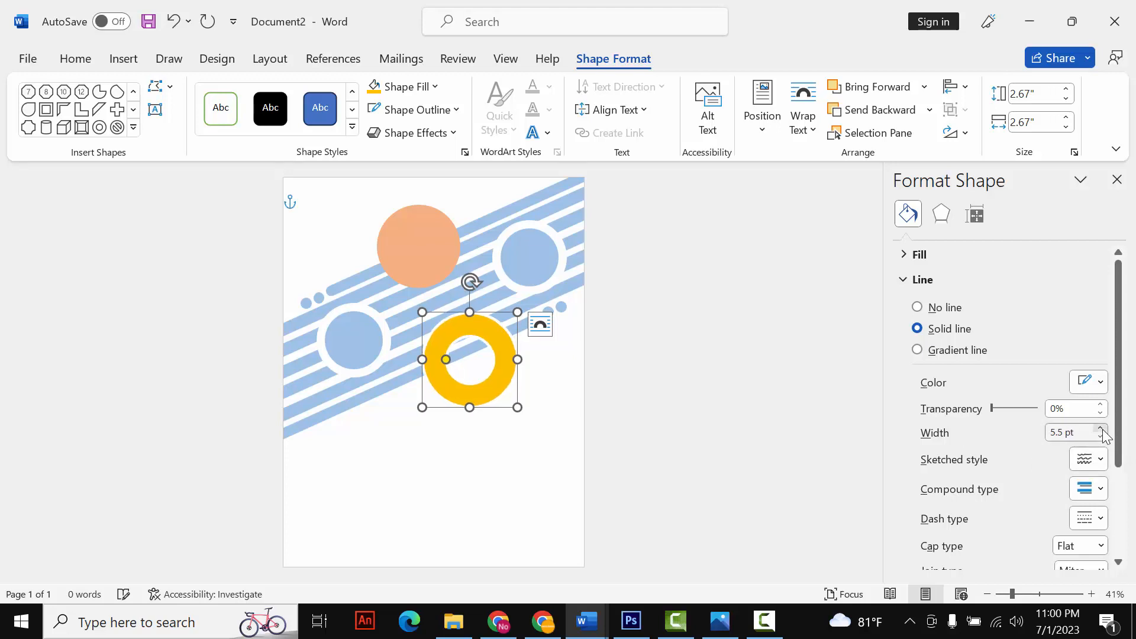
click(442, 476)
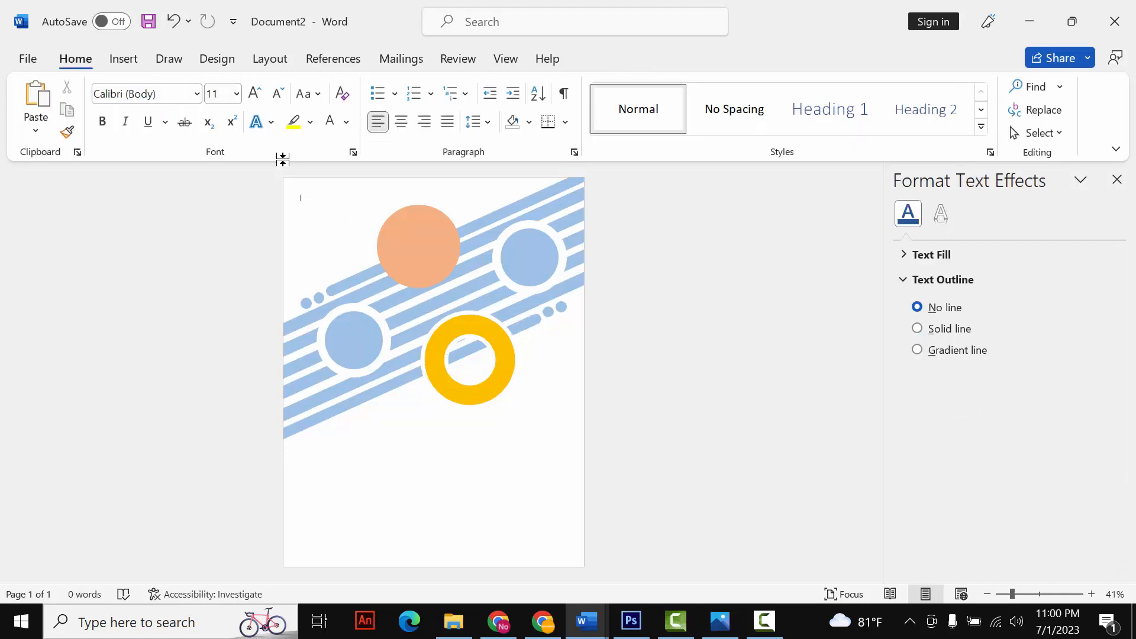
Step: Draw a large circle over the middle of the stripes, overlapping the other circles, and size it to about 4.15" in diameter
click(124, 60)
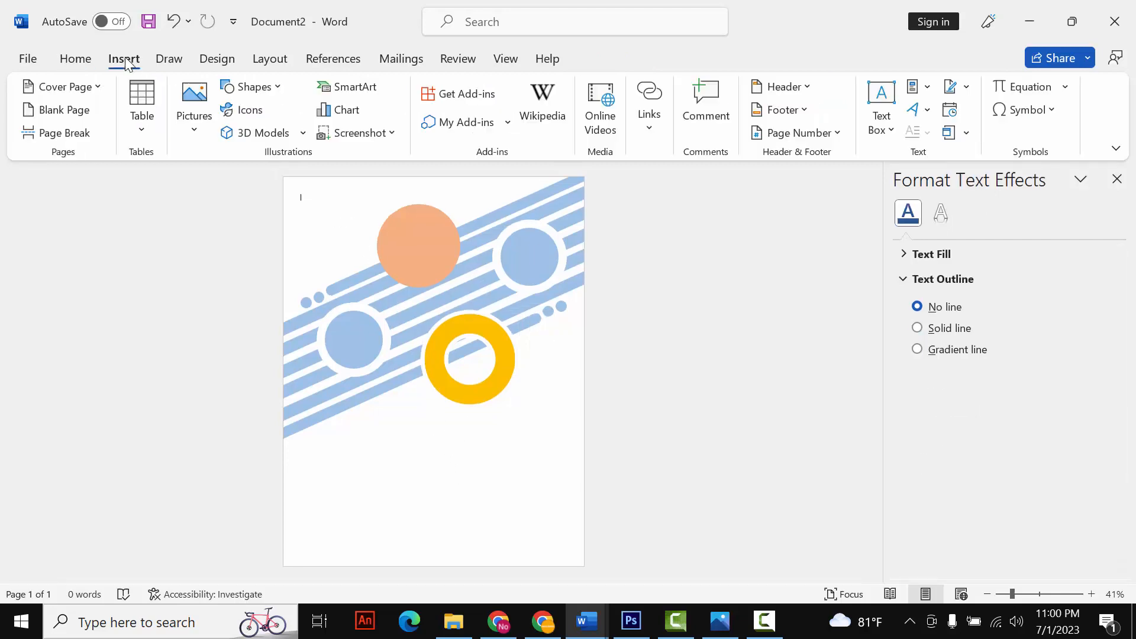
click(269, 90)
click(316, 132)
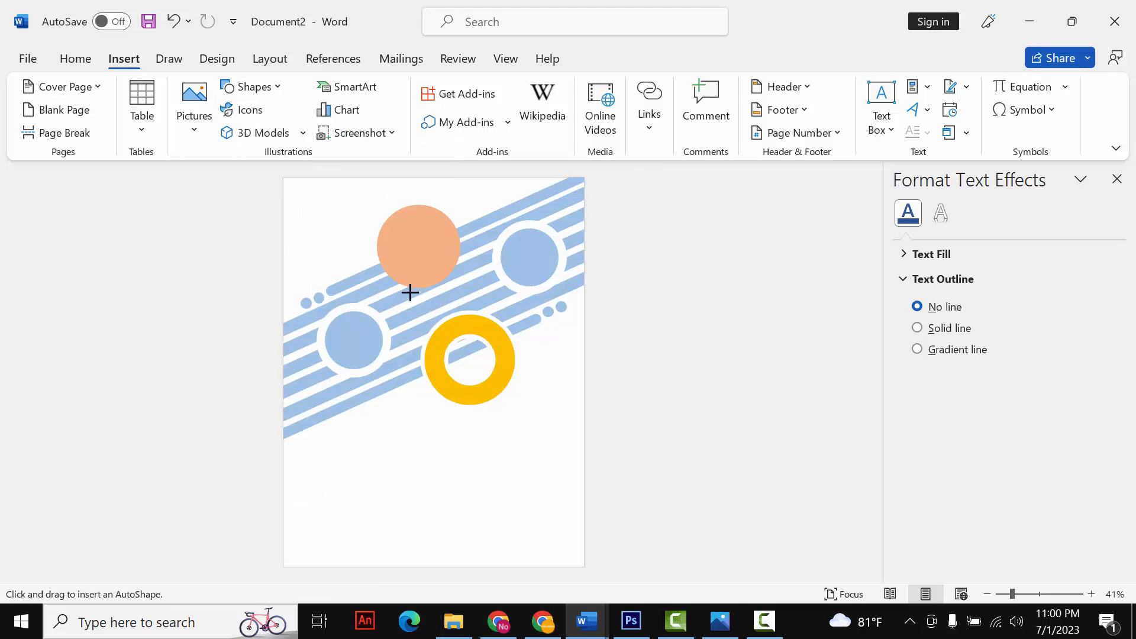
drag(357, 262, 506, 385)
drag(428, 330, 442, 311)
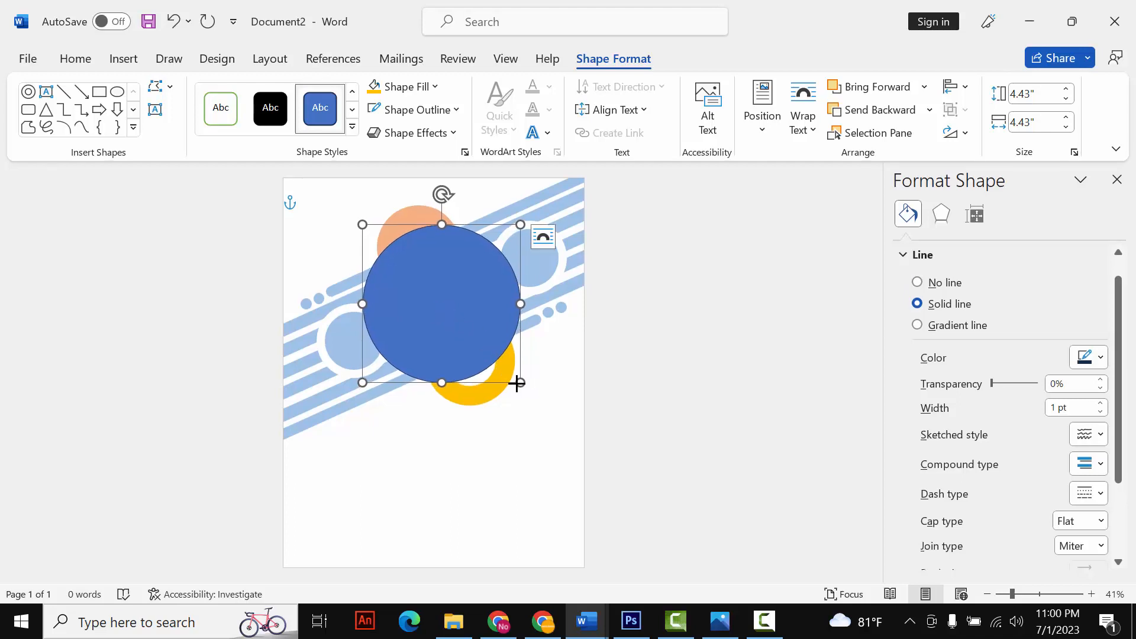
drag(516, 384, 510, 373)
mouse_move(464, 320)
mouse_down()
mouse_move(474, 320)
mouse_move(462, 319)
mouse_up()
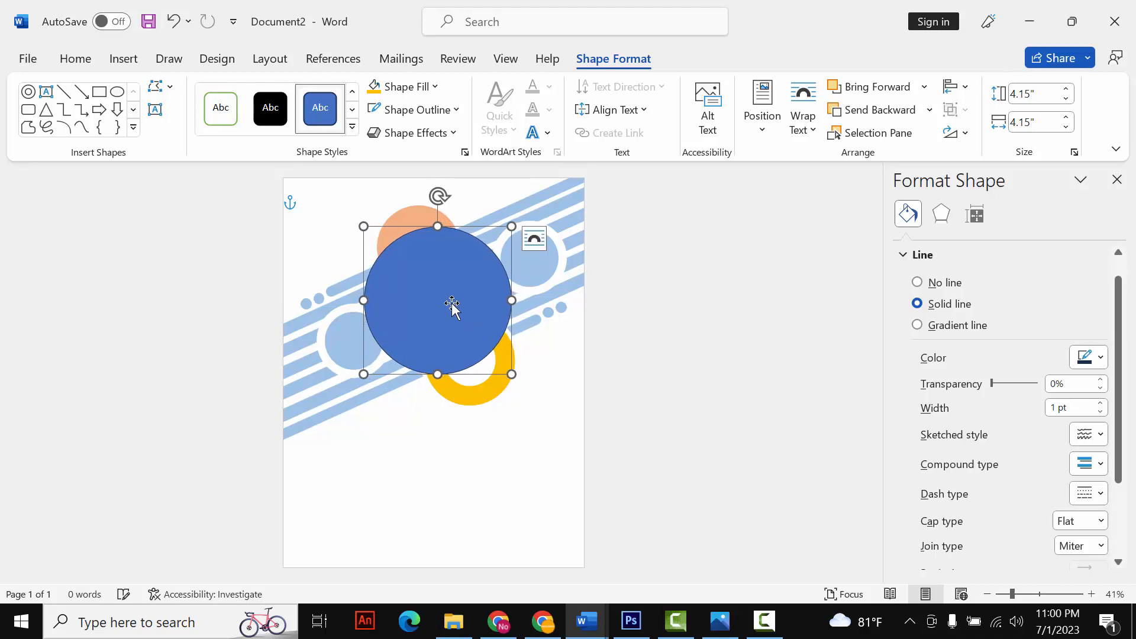
Step: Fill the large central circle with white and make its outline white
click(424, 87)
click(372, 132)
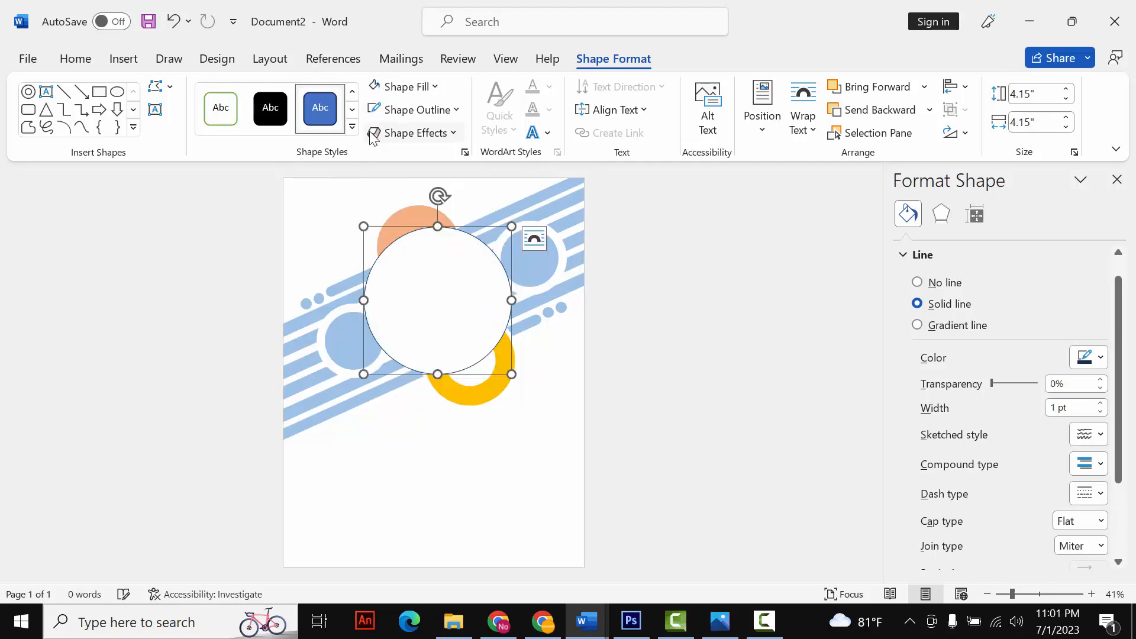
click(421, 110)
click(387, 155)
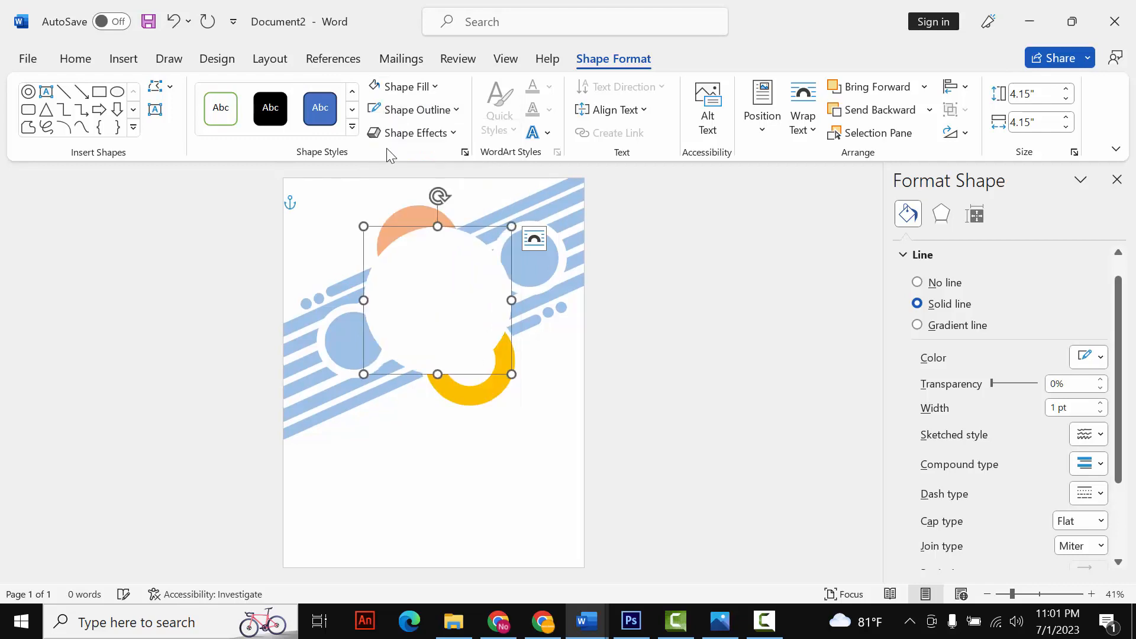
click(123, 58)
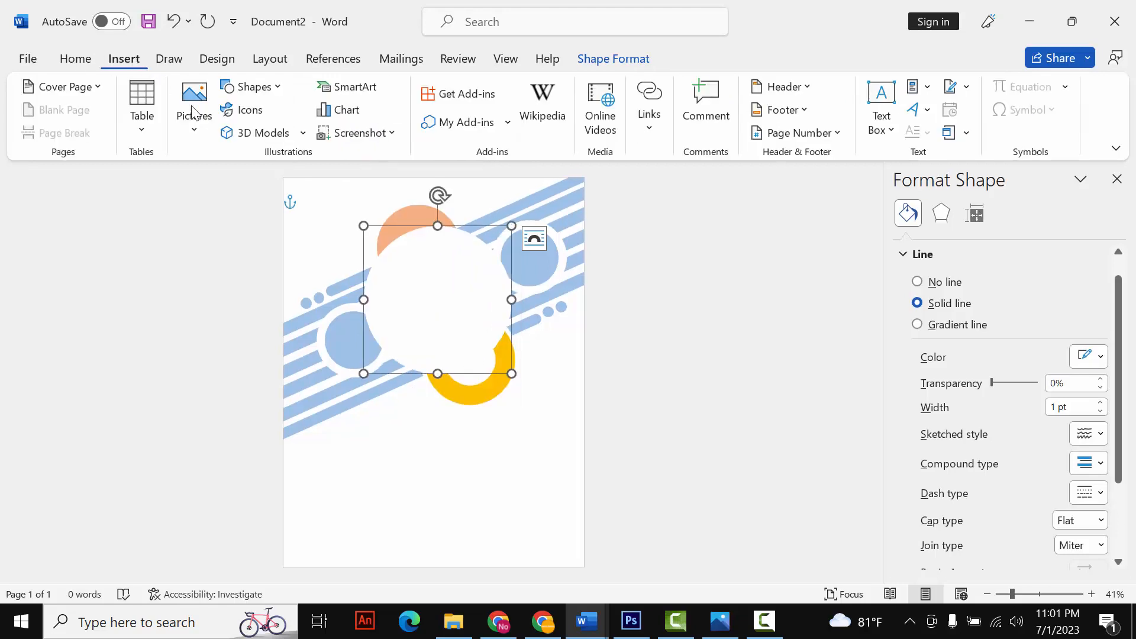
click(194, 124)
click(235, 184)
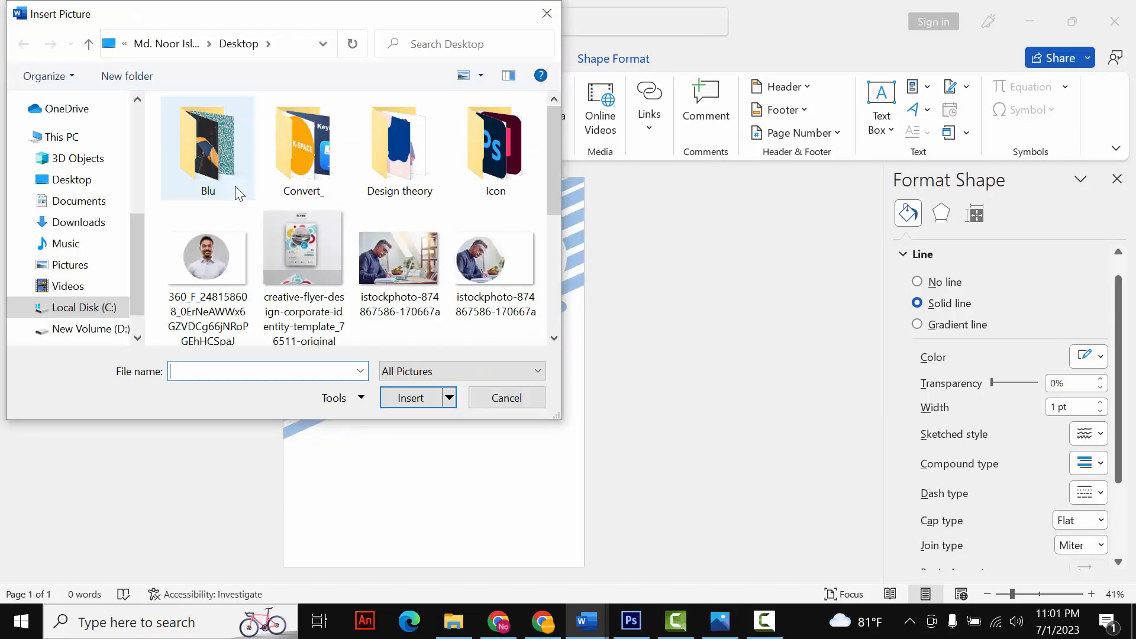
double_click(480, 269)
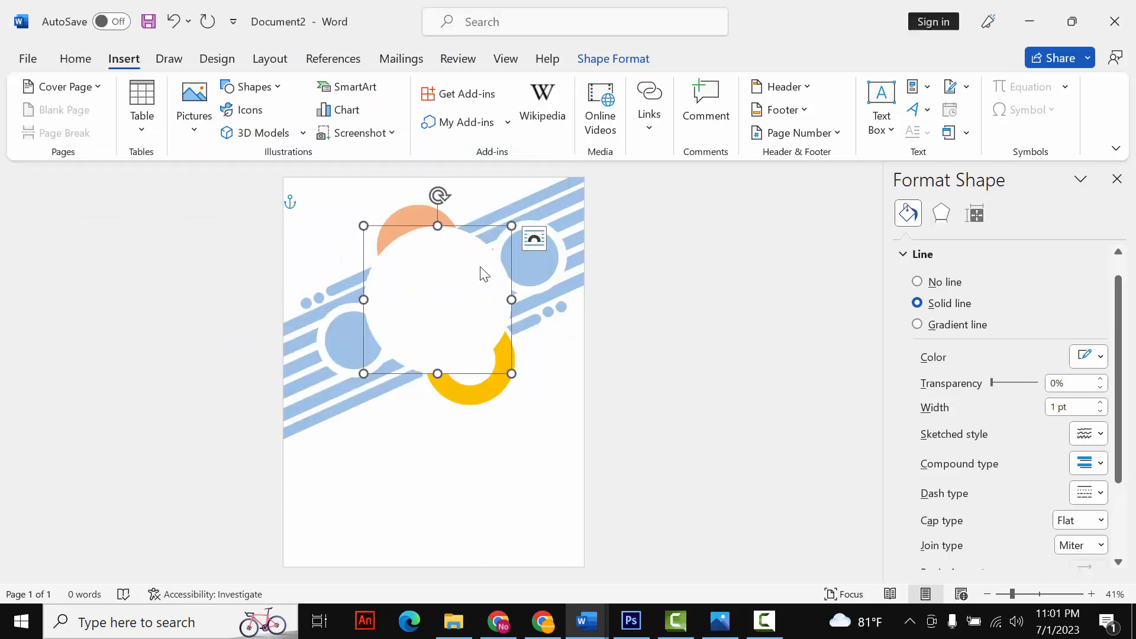
click(754, 137)
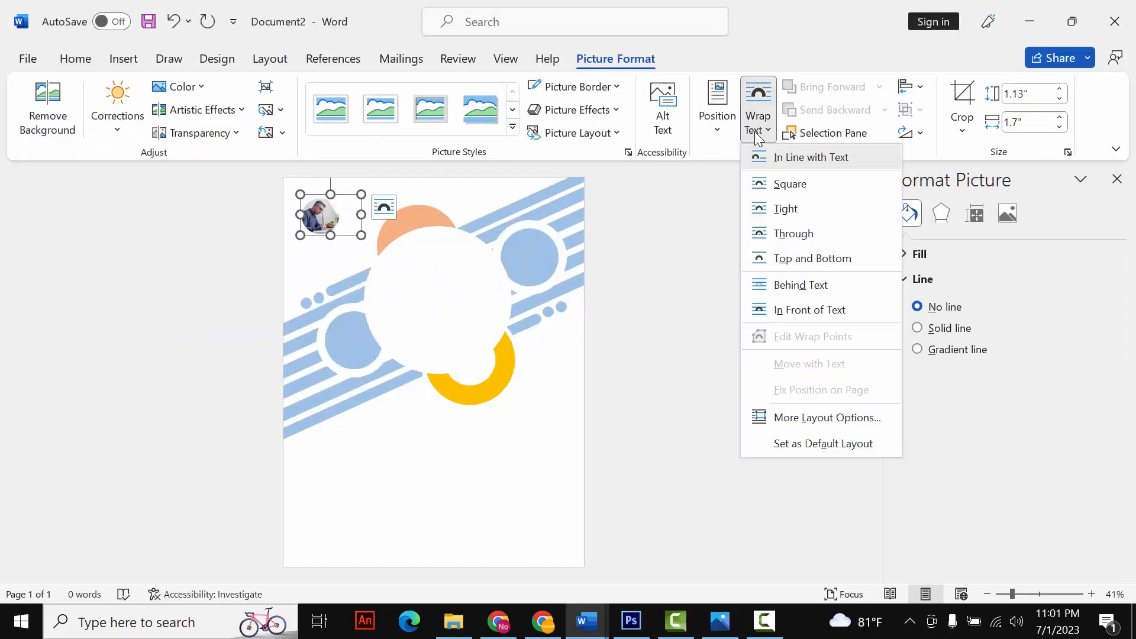
click(793, 310)
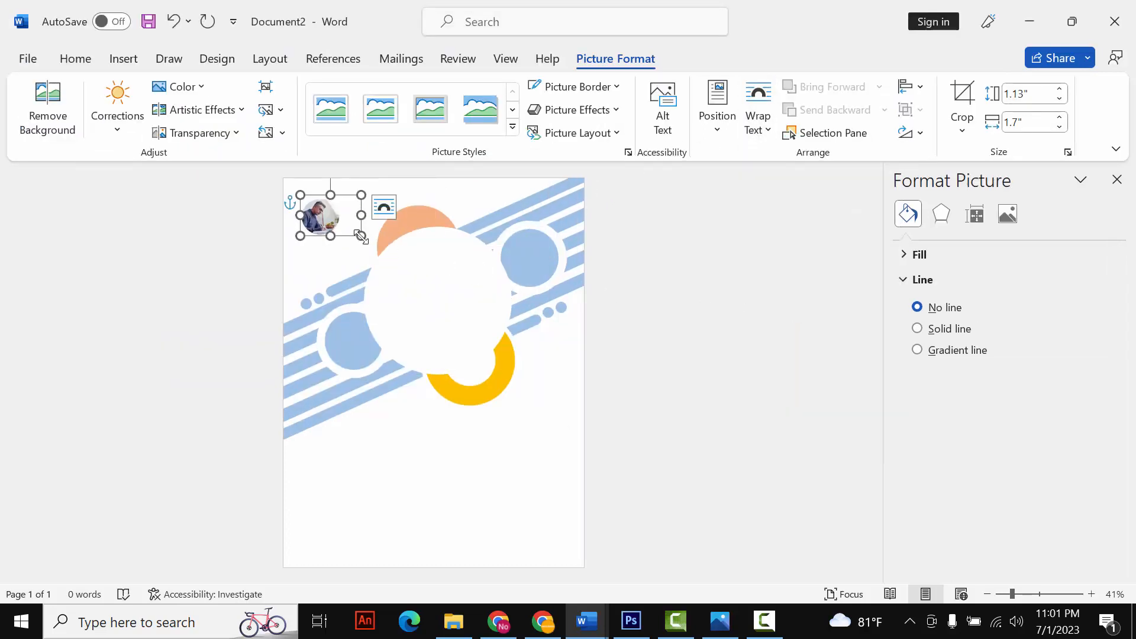
Step: Fit the photo inside the white circle at about 4.2" high by 6.18" wide and close the formatting pane
drag(361, 236, 531, 349)
drag(368, 278, 433, 302)
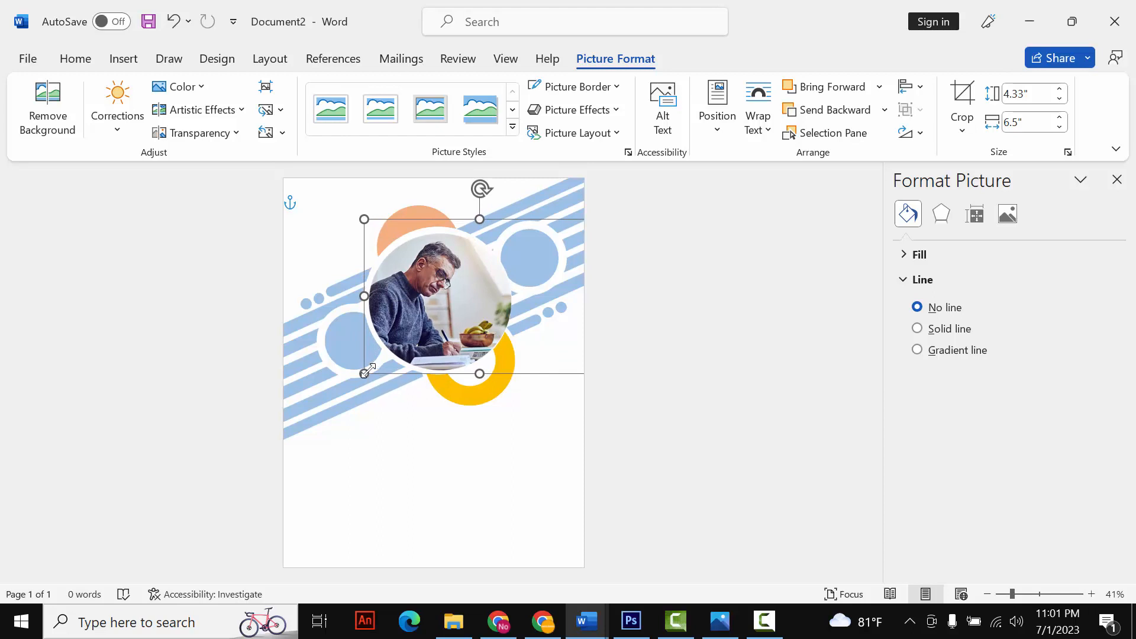
mouse_move(364, 373)
mouse_down()
mouse_move(376, 365)
mouse_move(365, 368)
mouse_up()
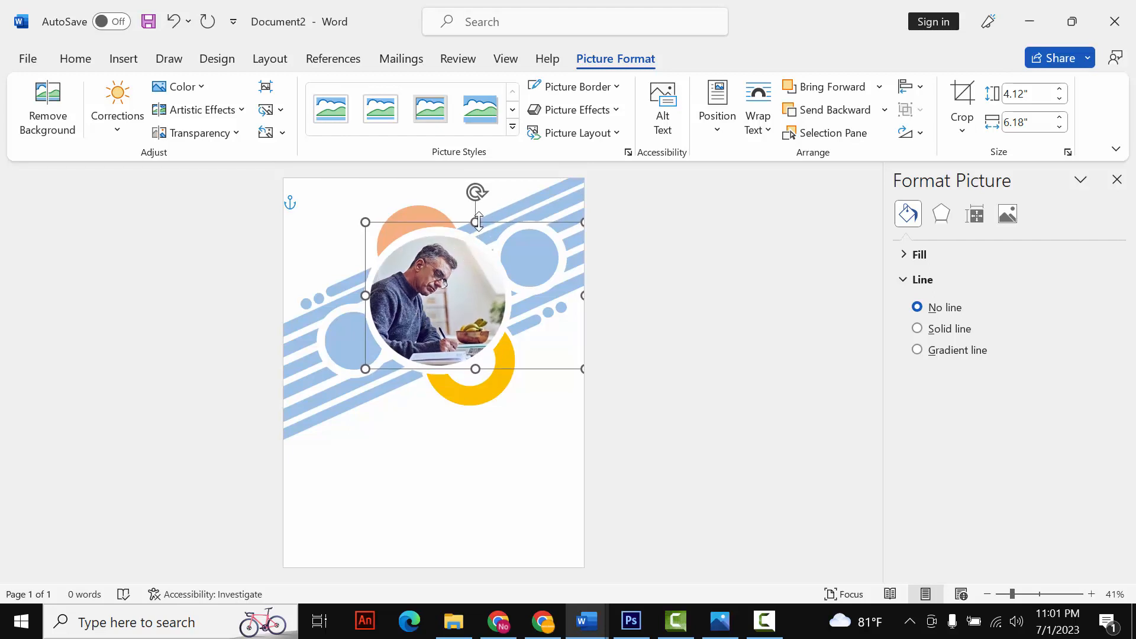
drag(478, 222, 478, 218)
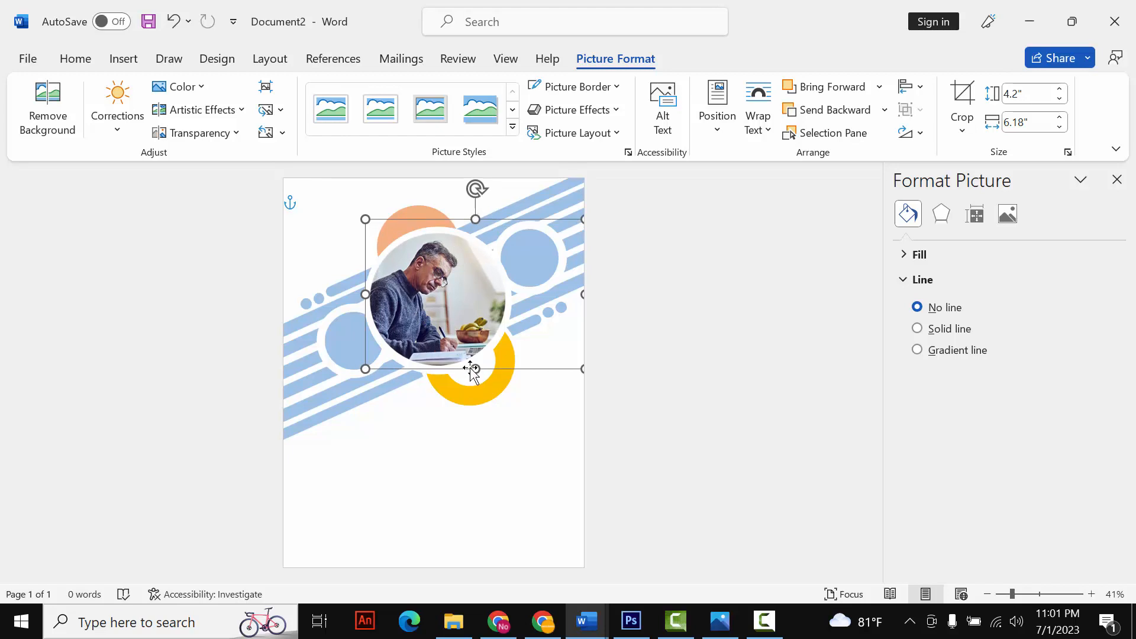
drag(474, 368, 474, 371)
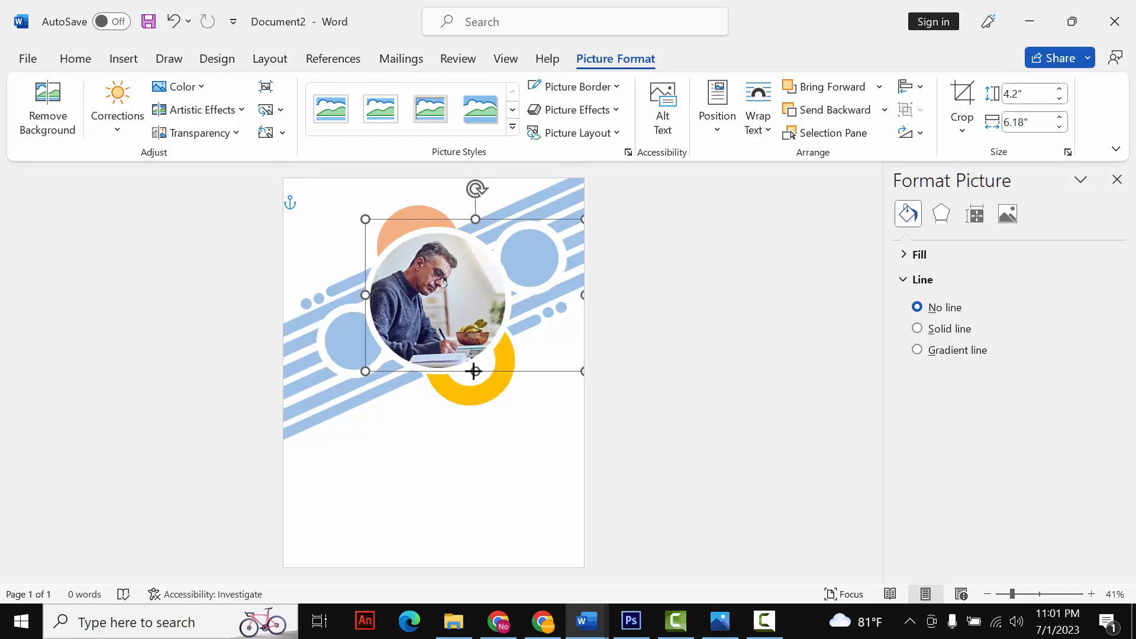
click(414, 487)
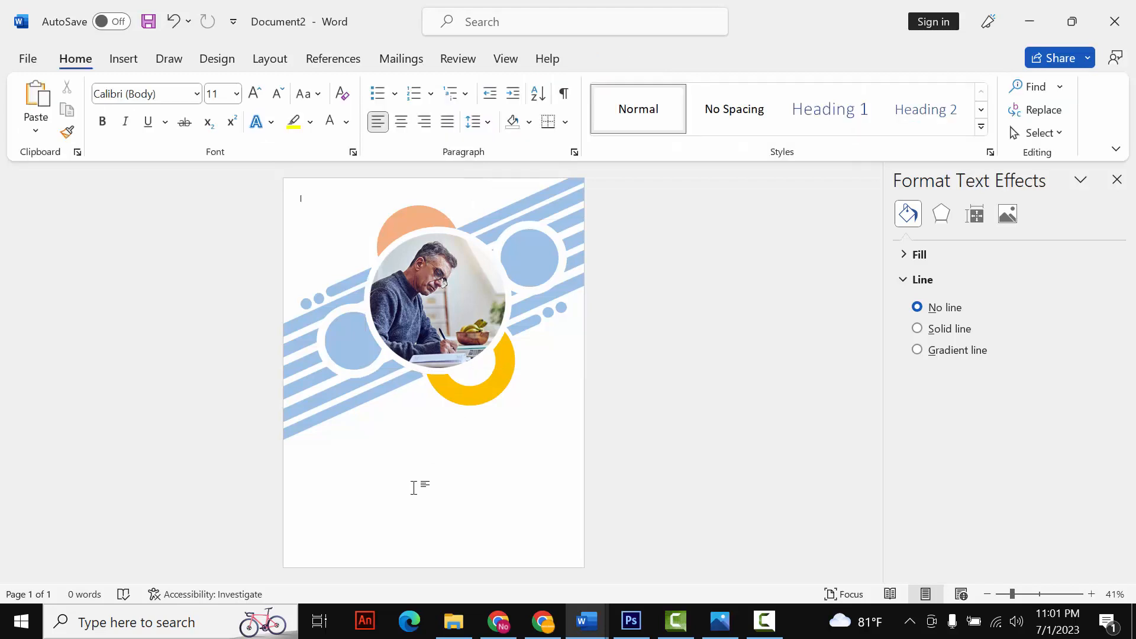
click(1117, 181)
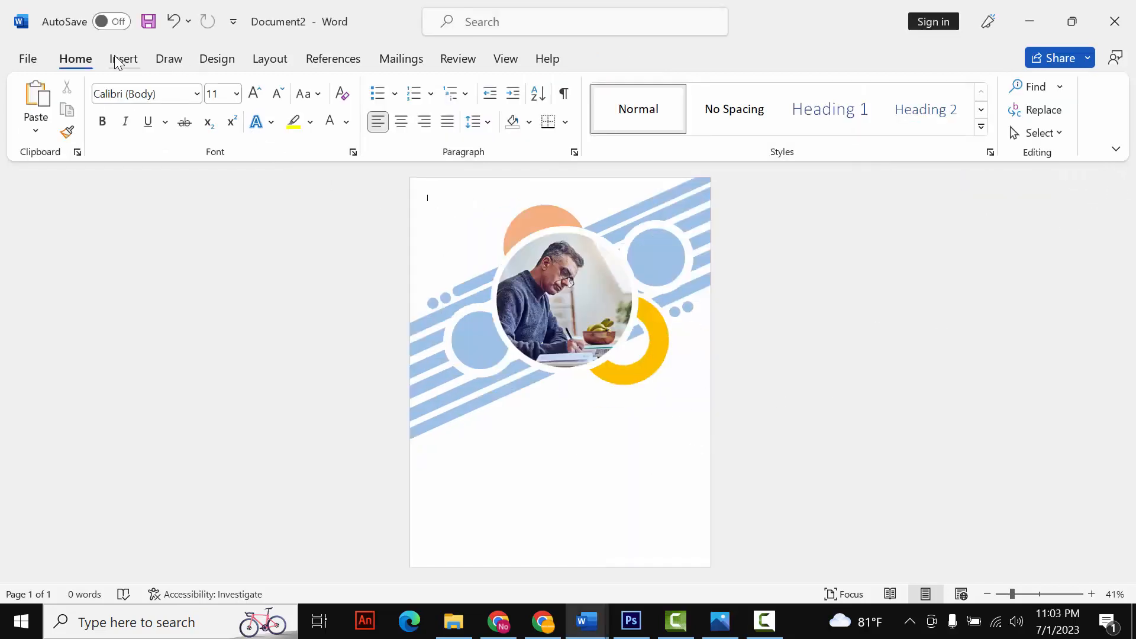
Step: Draw a circle about 2.43" in diameter over the lower part of the round photo
click(118, 59)
click(255, 87)
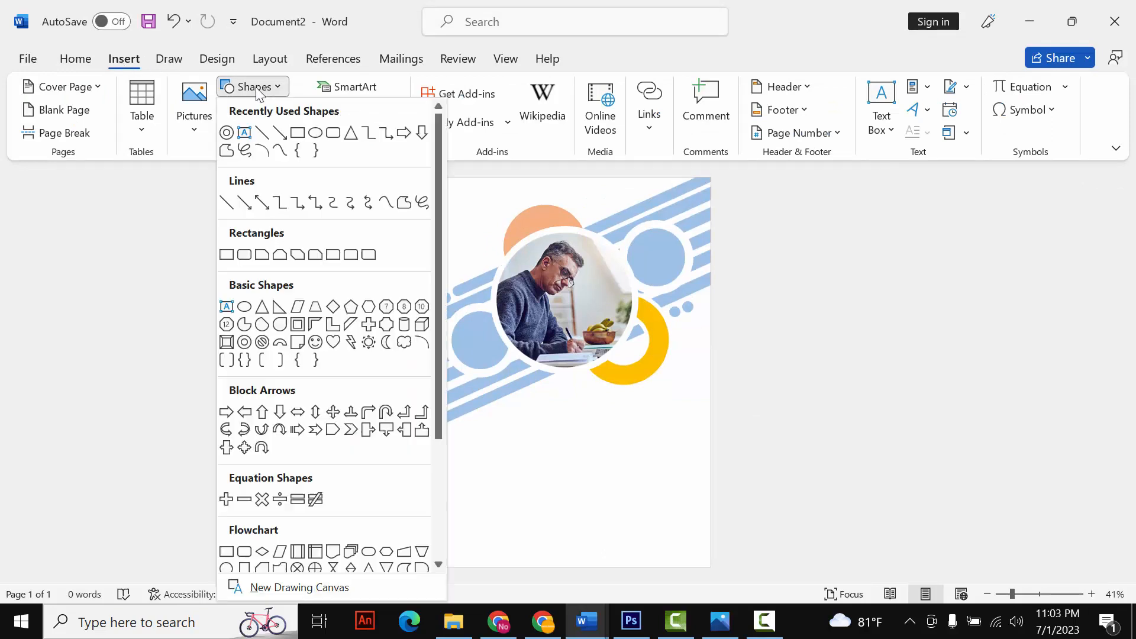
click(301, 134)
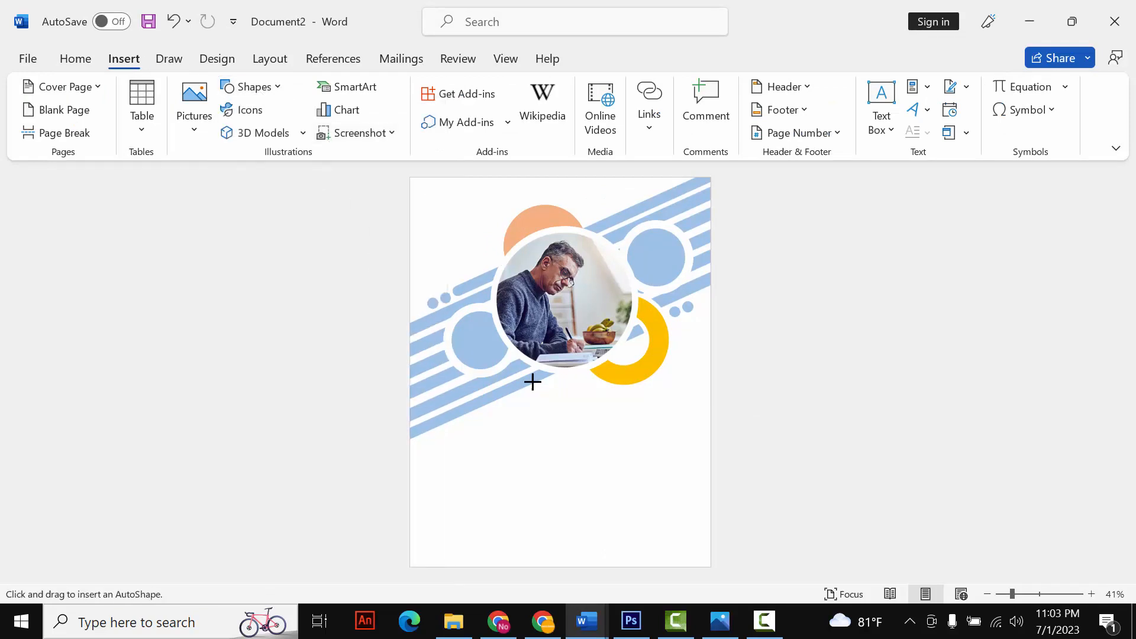
drag(516, 354, 586, 448)
drag(567, 402, 565, 379)
drag(609, 423, 597, 411)
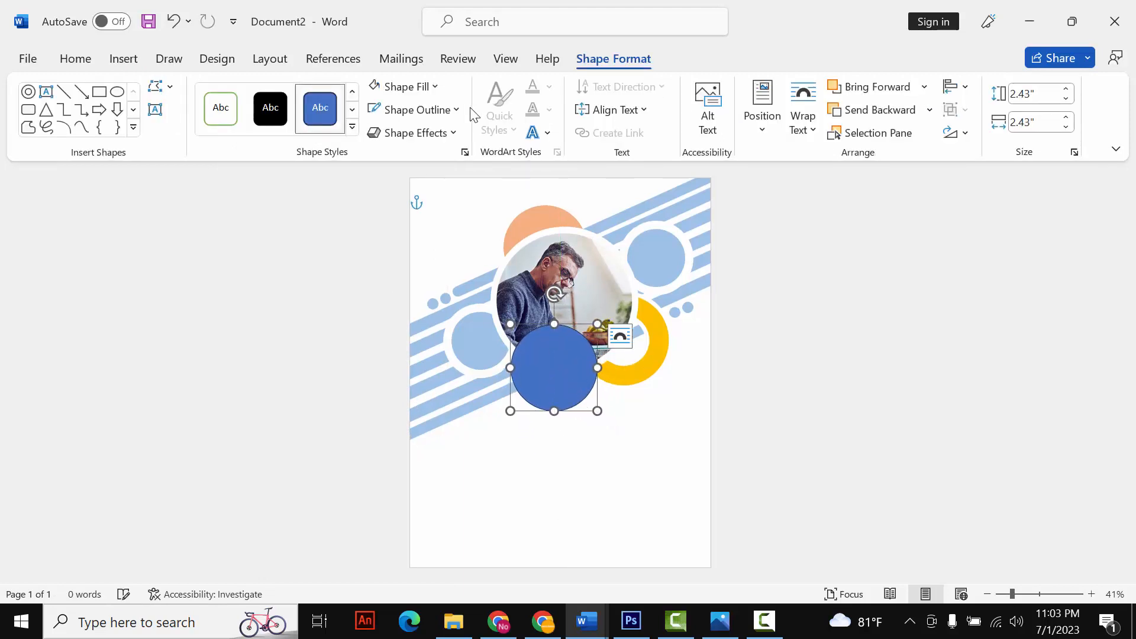
Step: Switch the new circle to a gradient fill and remove the extra middle stops, leaving one stop at each end
click(435, 87)
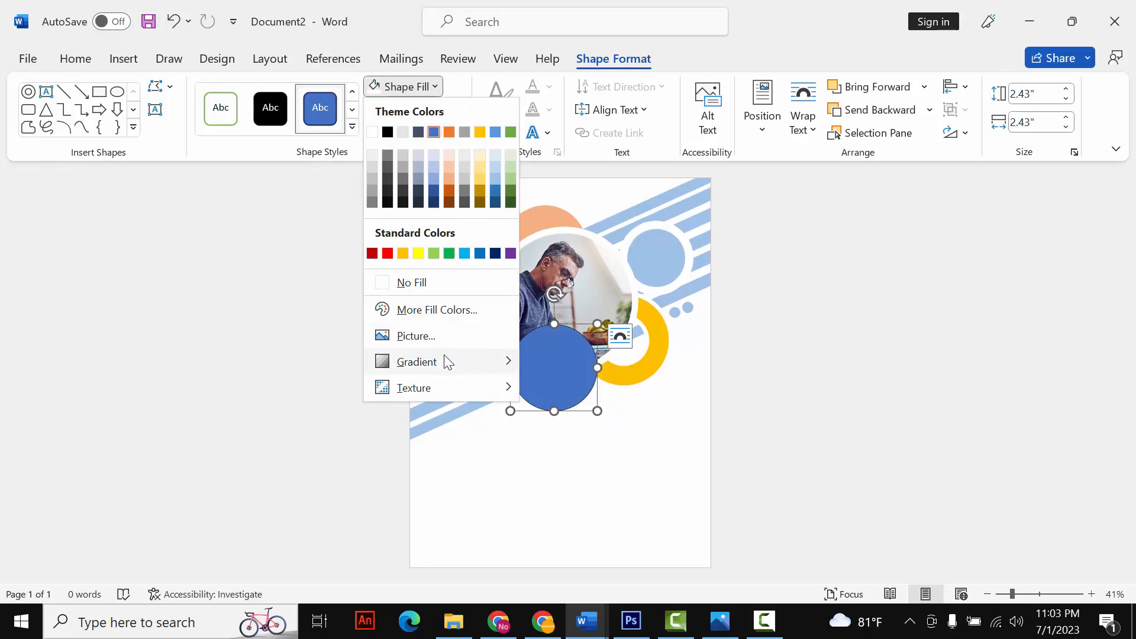
mouse_move(445, 357)
click(588, 580)
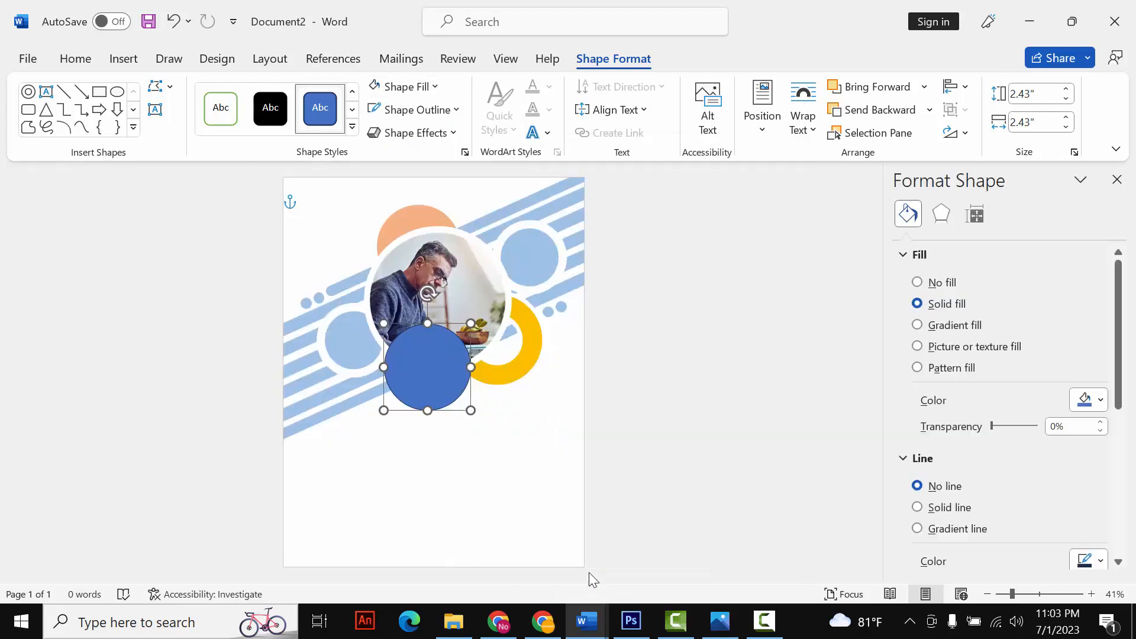
click(945, 333)
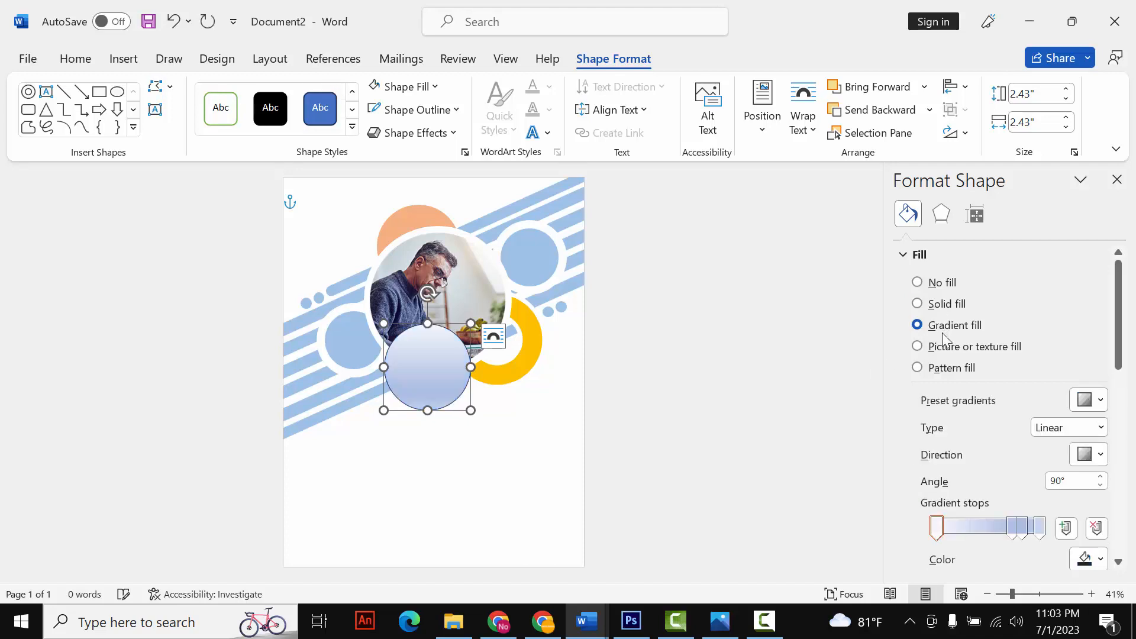
drag(1013, 530, 1014, 565)
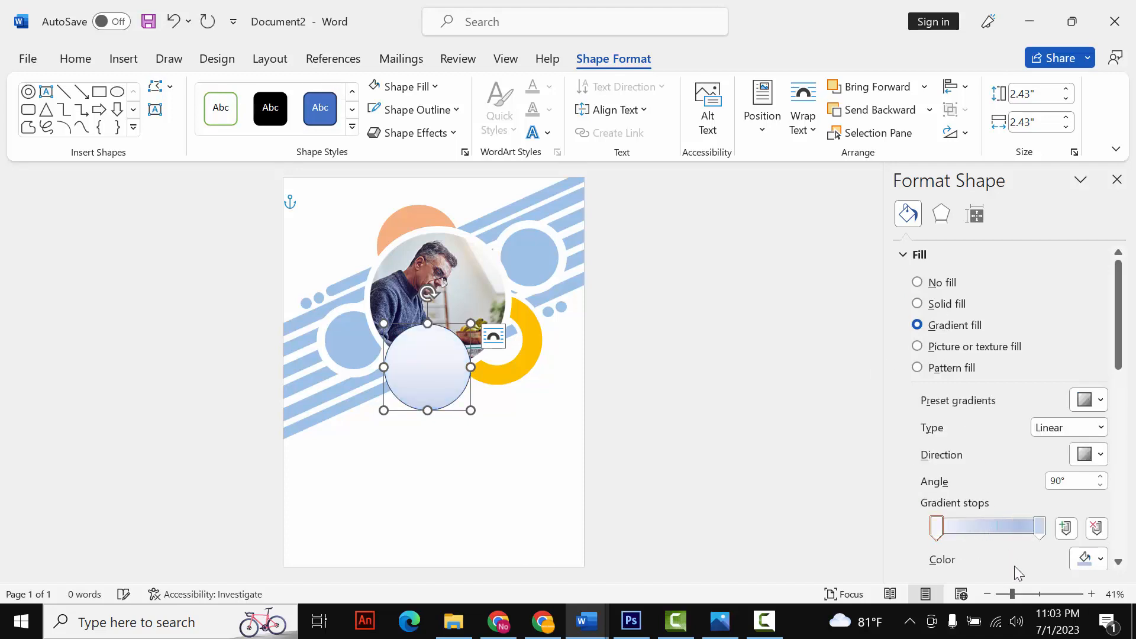
Step: Colour the circle's gradient from light blue at the first stop to darker blue at the last, and close the formatting pane
click(1039, 528)
click(1086, 556)
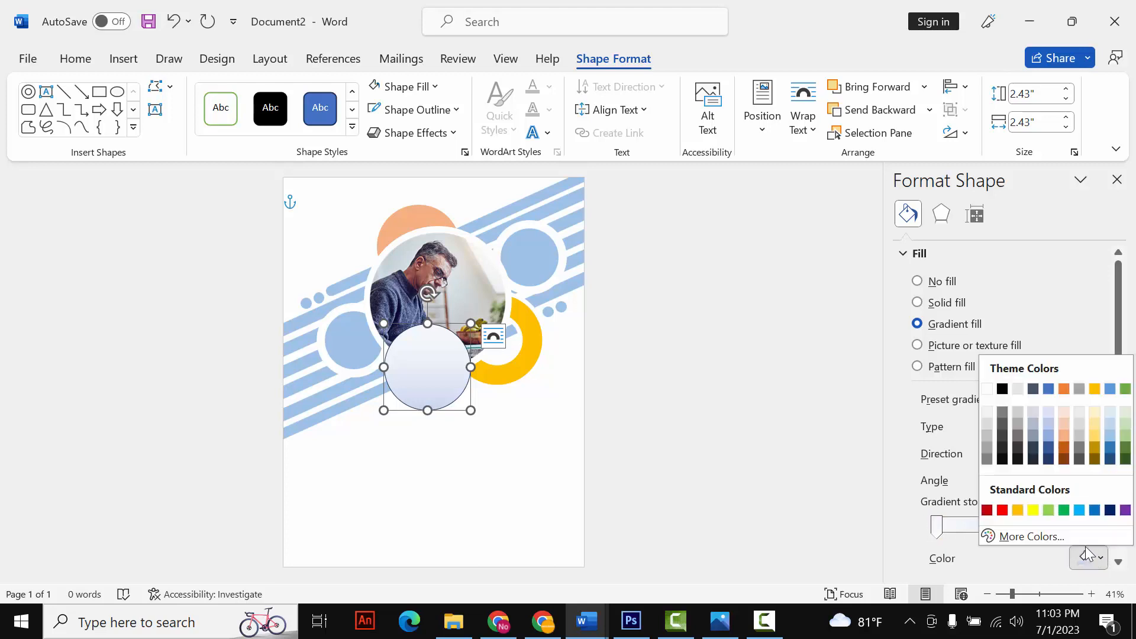
click(1110, 447)
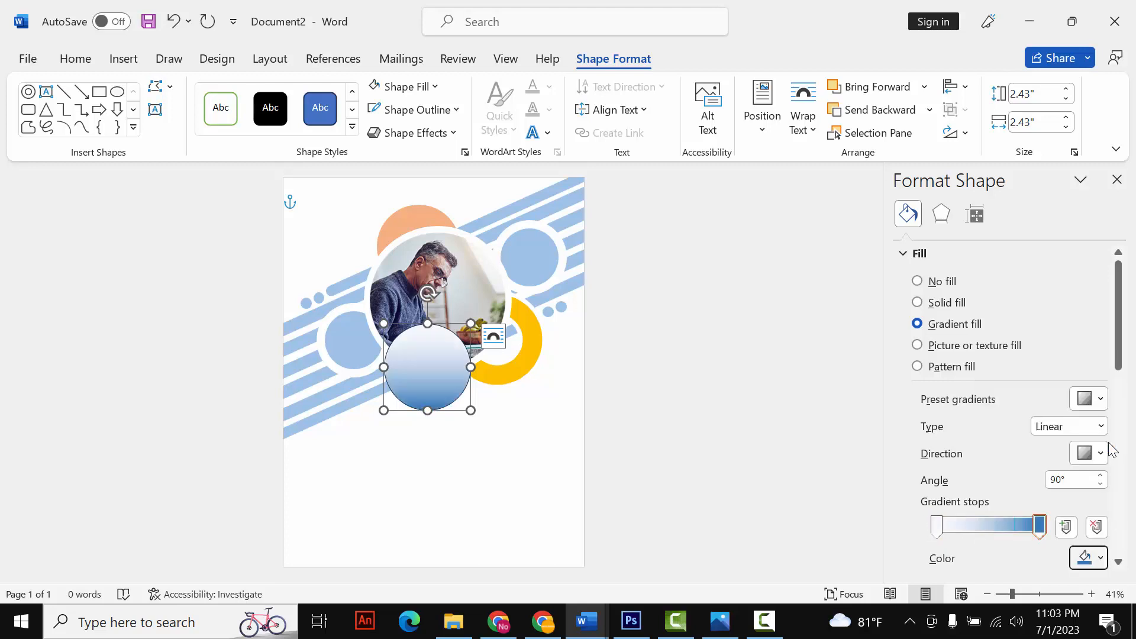
click(1088, 558)
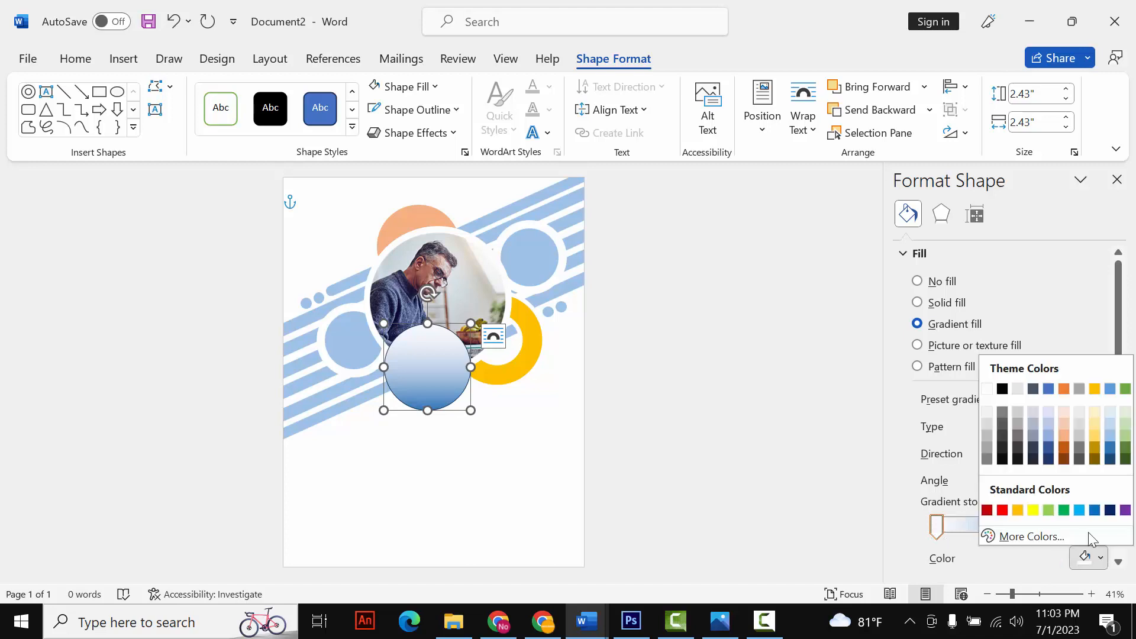
click(1109, 427)
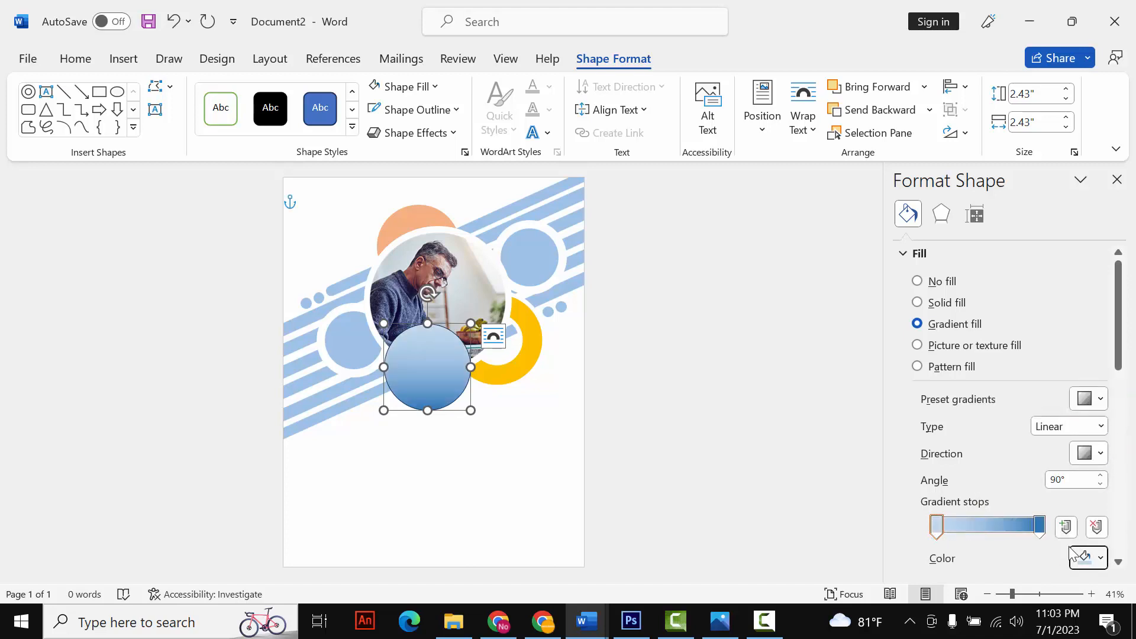
click(1117, 180)
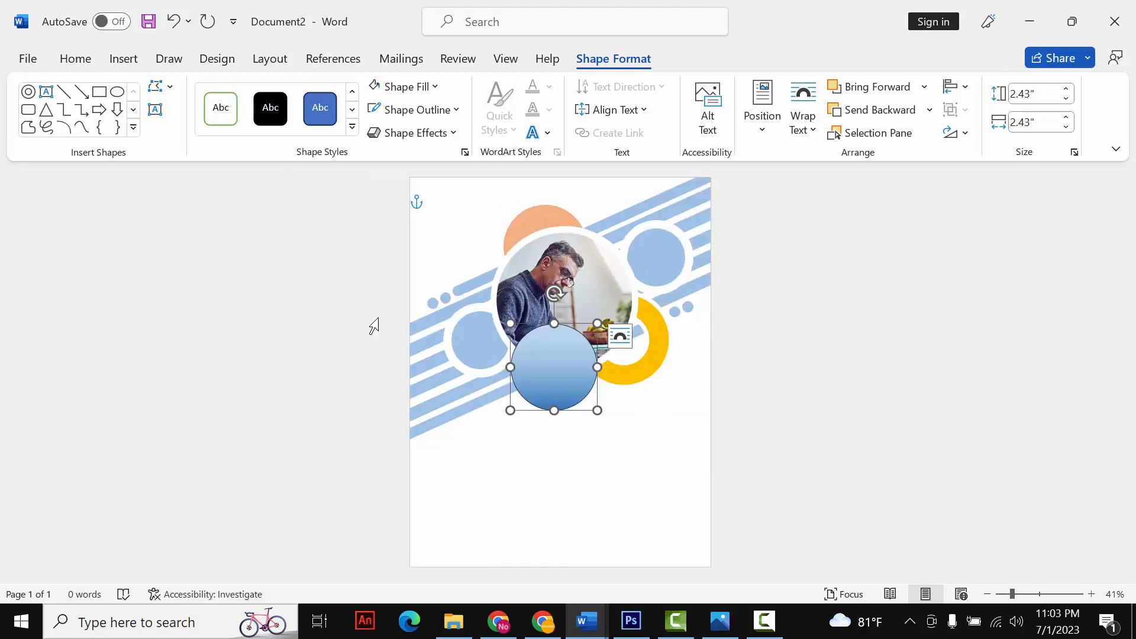
Step: Insert a simple text box, move it to the blank area below the circle and enlarge it to about 2.32" high by 4.03" wide
click(118, 59)
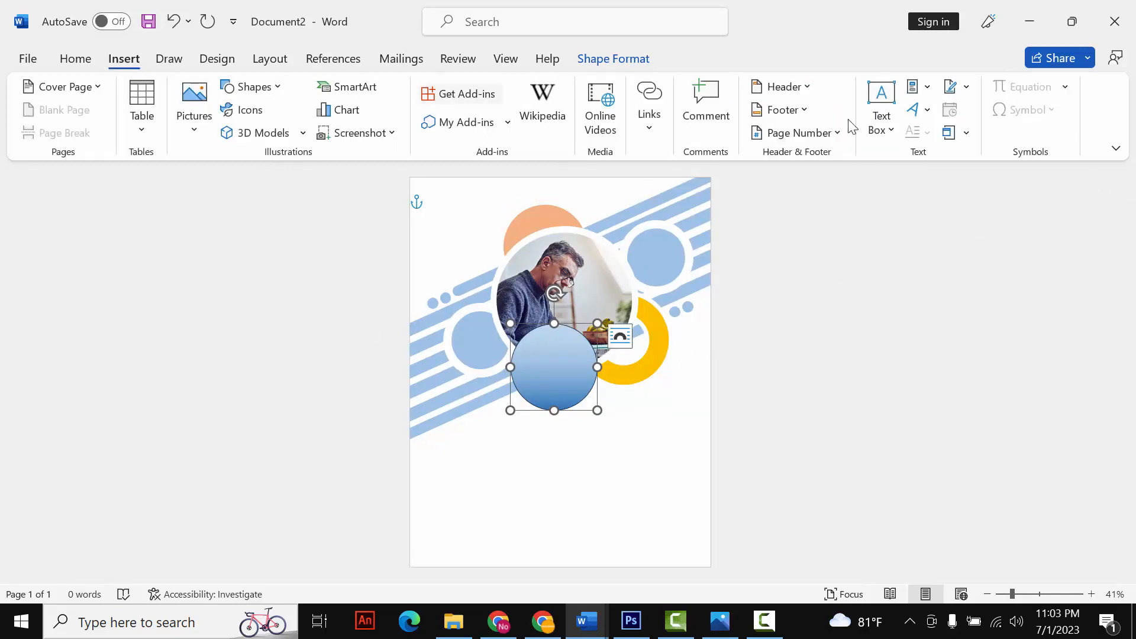
click(881, 112)
click(811, 226)
click(598, 215)
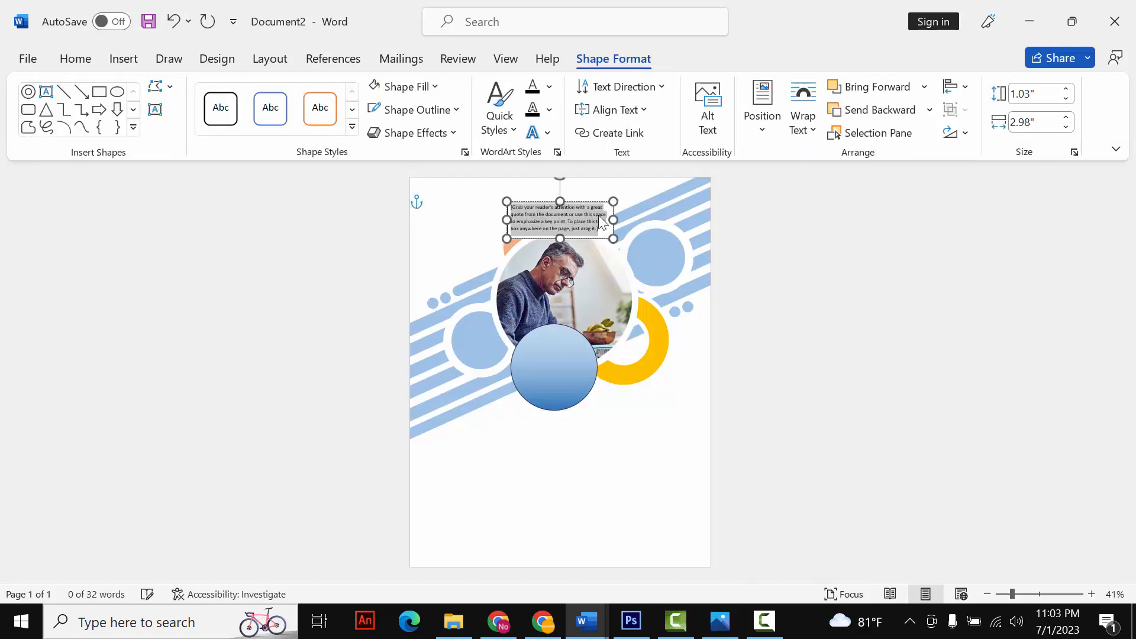
mouse_move(576, 229)
mouse_down()
mouse_move(571, 429)
mouse_move(553, 533)
mouse_move(556, 486)
mouse_move(631, 543)
mouse_up()
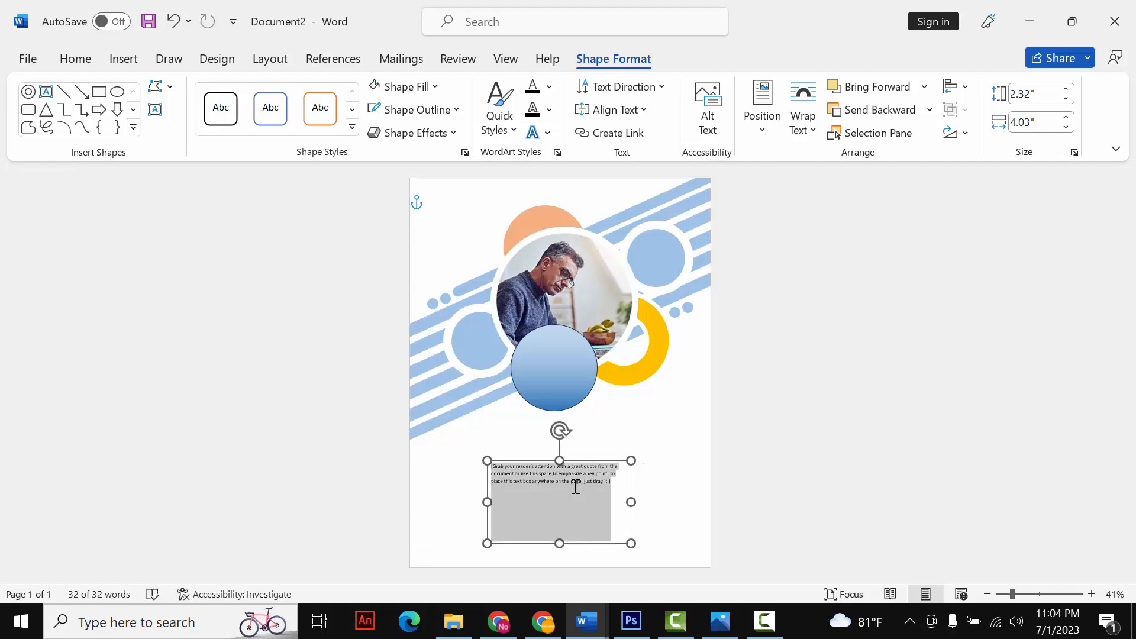
Step: Replace the placeholder in the text box with 25% and OFF on two separate lines
text(2)
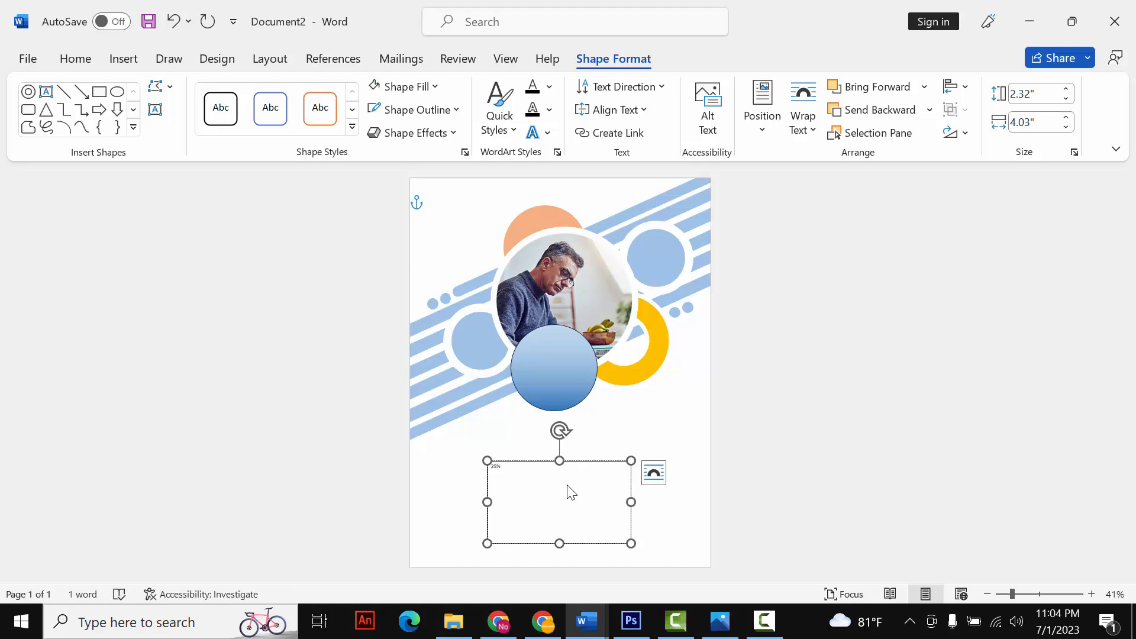
text(5%)
key(Return)
text(o)
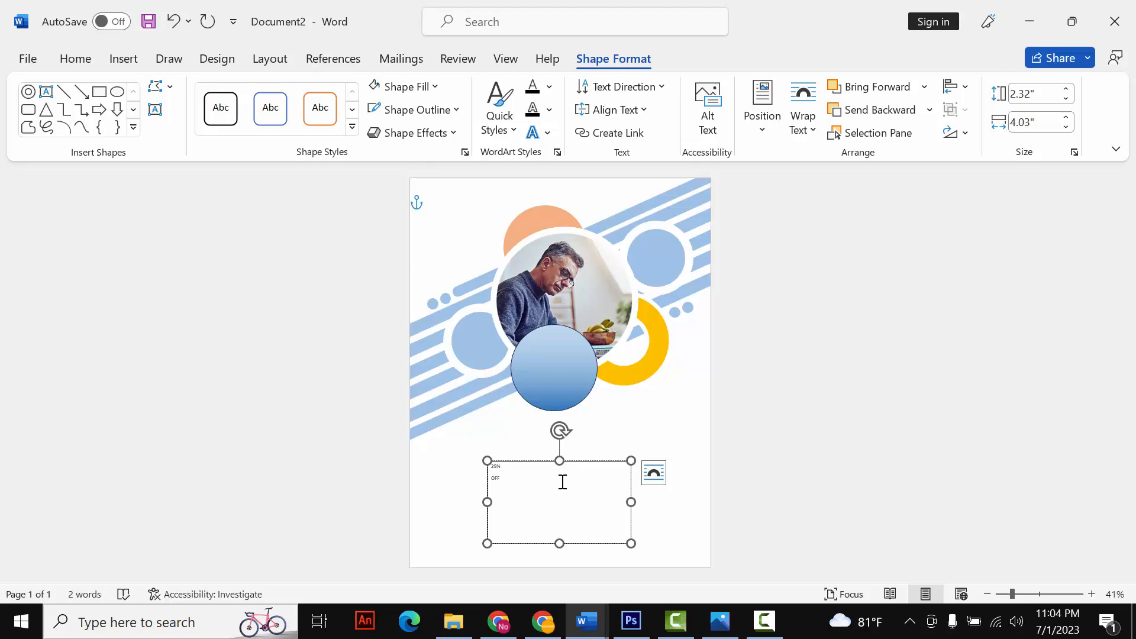
Step: Enlarge the 25% OFF text to 28 pt, make it bold and centre it in the text box
drag(562, 482, 460, 451)
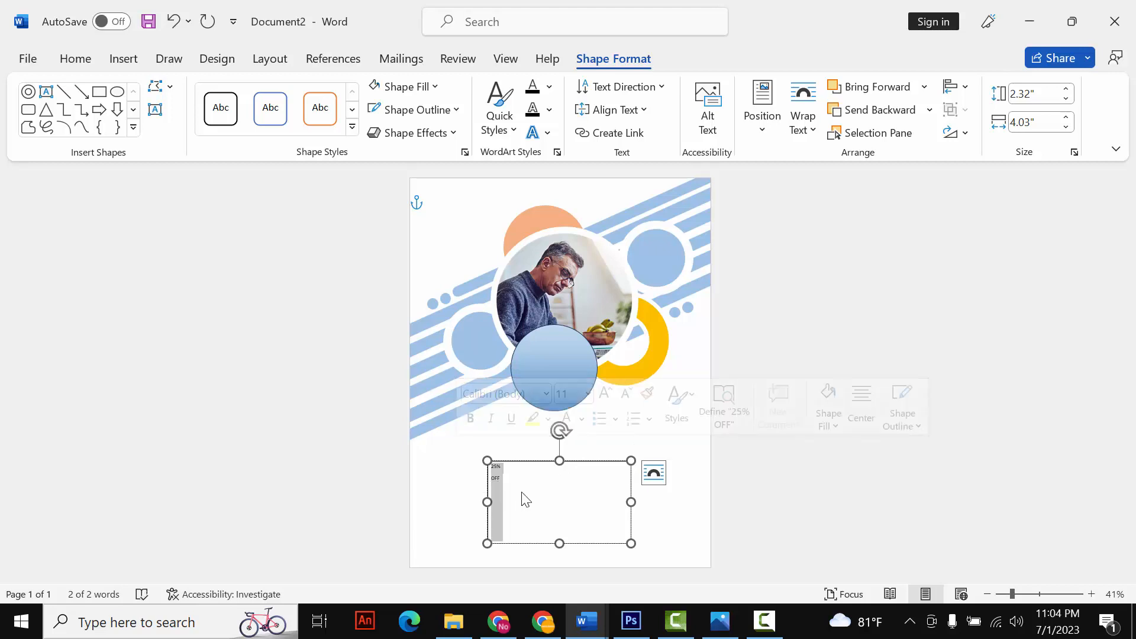
click(76, 58)
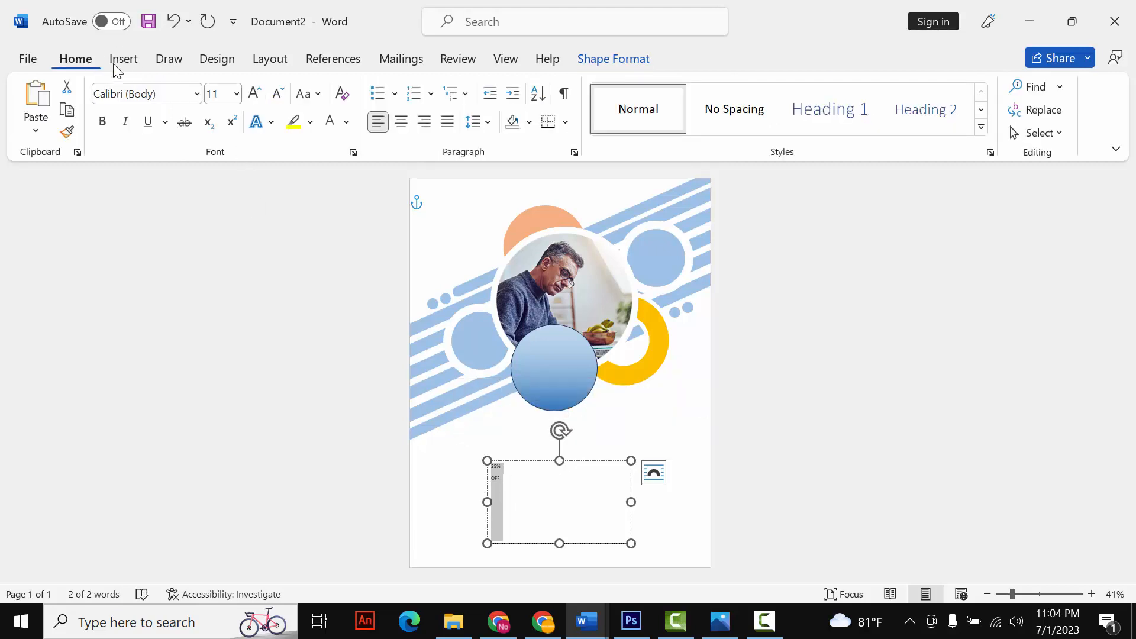
click(255, 94)
click(255, 93)
click(255, 94)
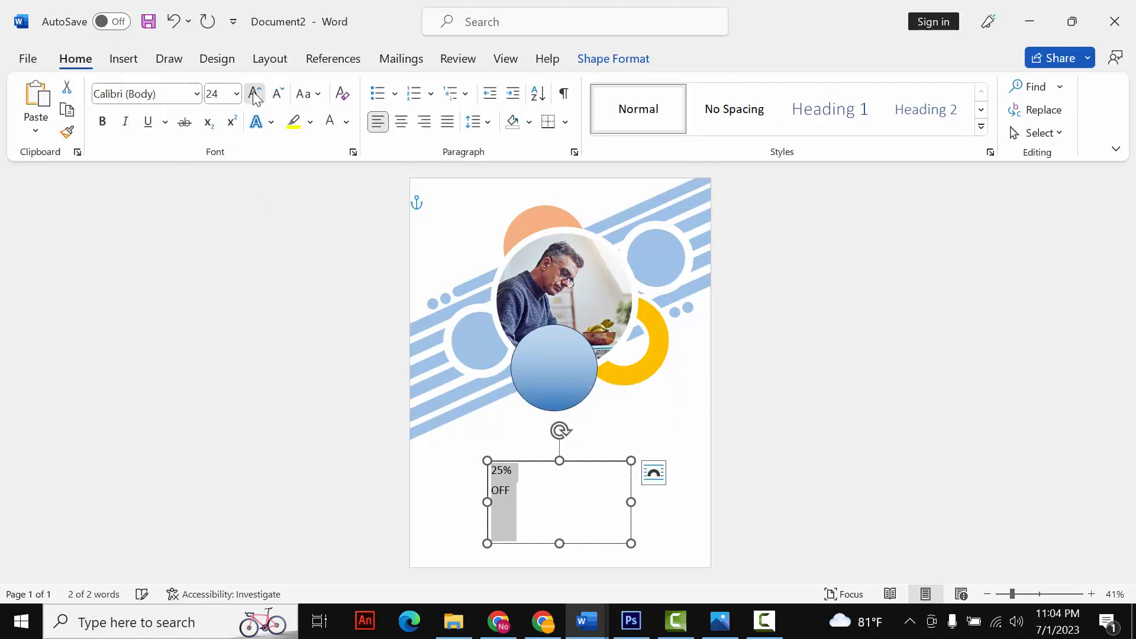
click(255, 93)
click(103, 122)
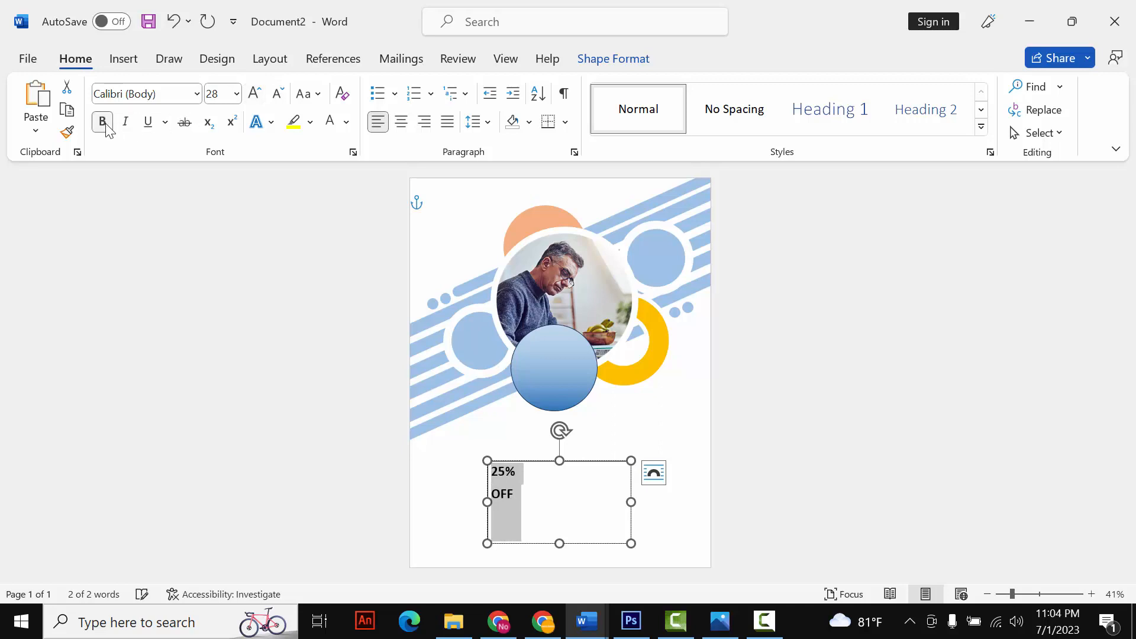
click(401, 121)
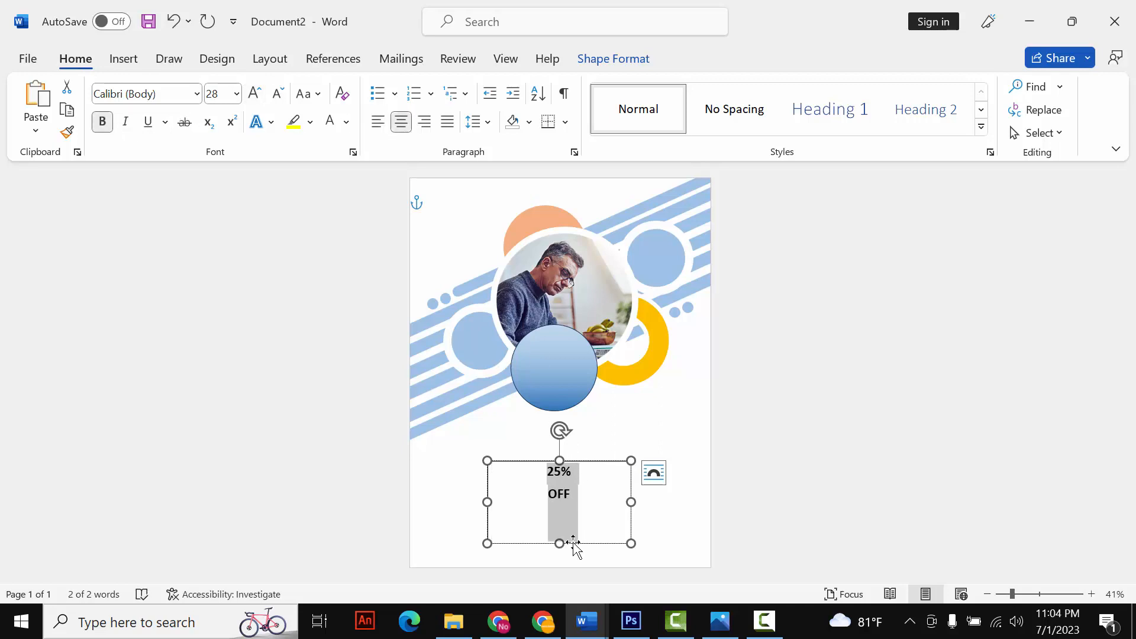
Step: Increase the 25% OFF text to 48 pt and adjust the text box height to about 2.05" so both lines fit
drag(557, 543, 553, 514)
drag(564, 475, 587, 499)
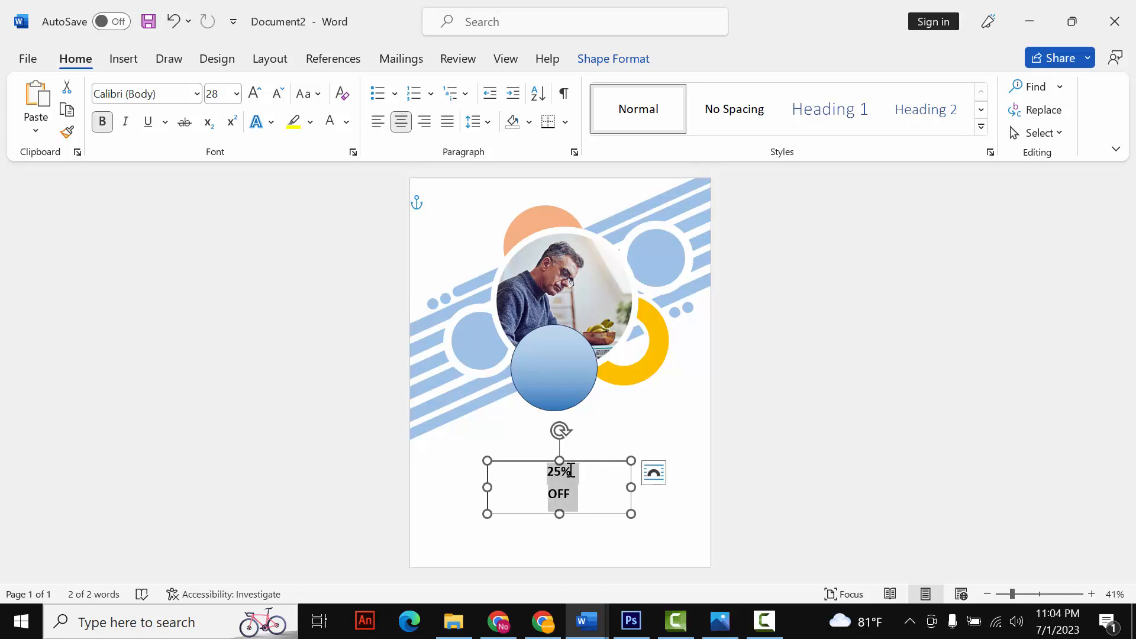
click(255, 93)
click(255, 93)
click(255, 93)
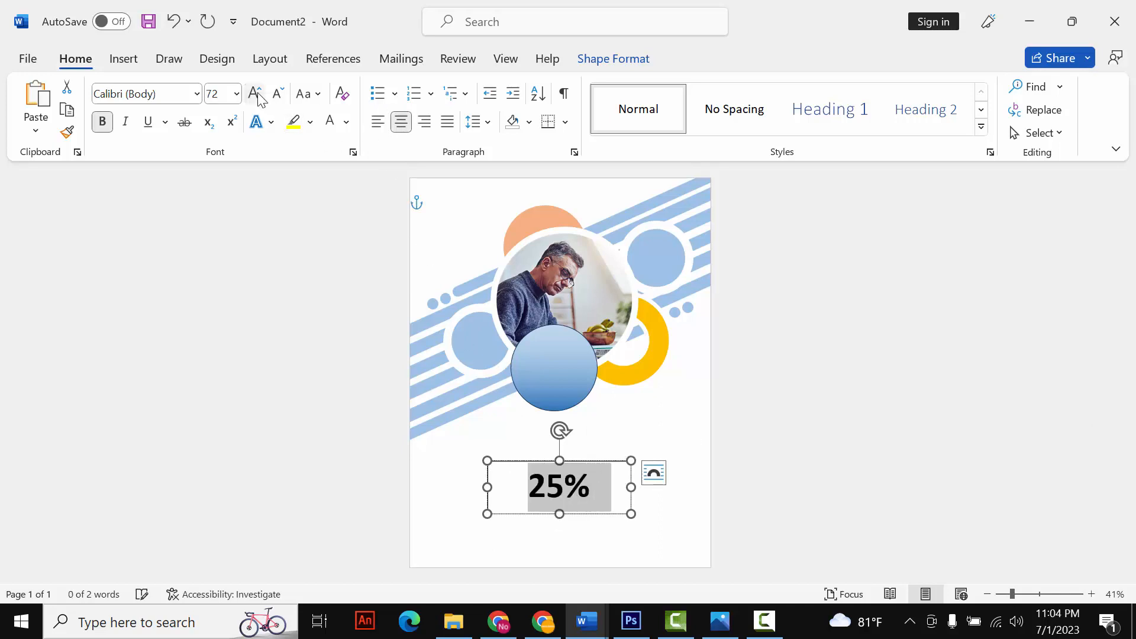
click(278, 93)
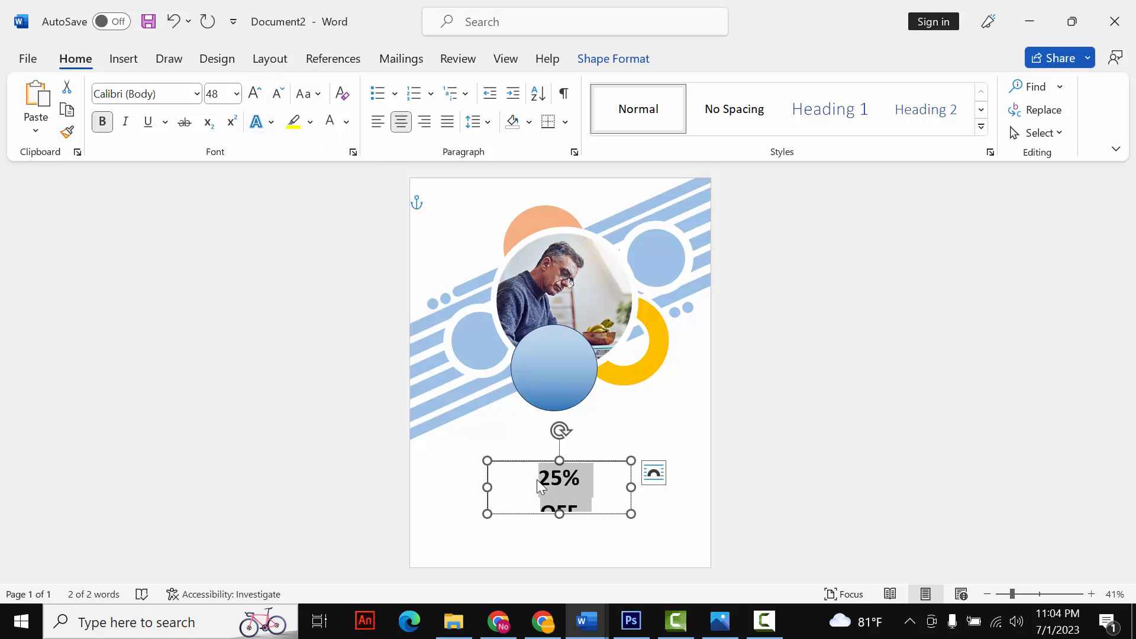
drag(559, 513, 559, 534)
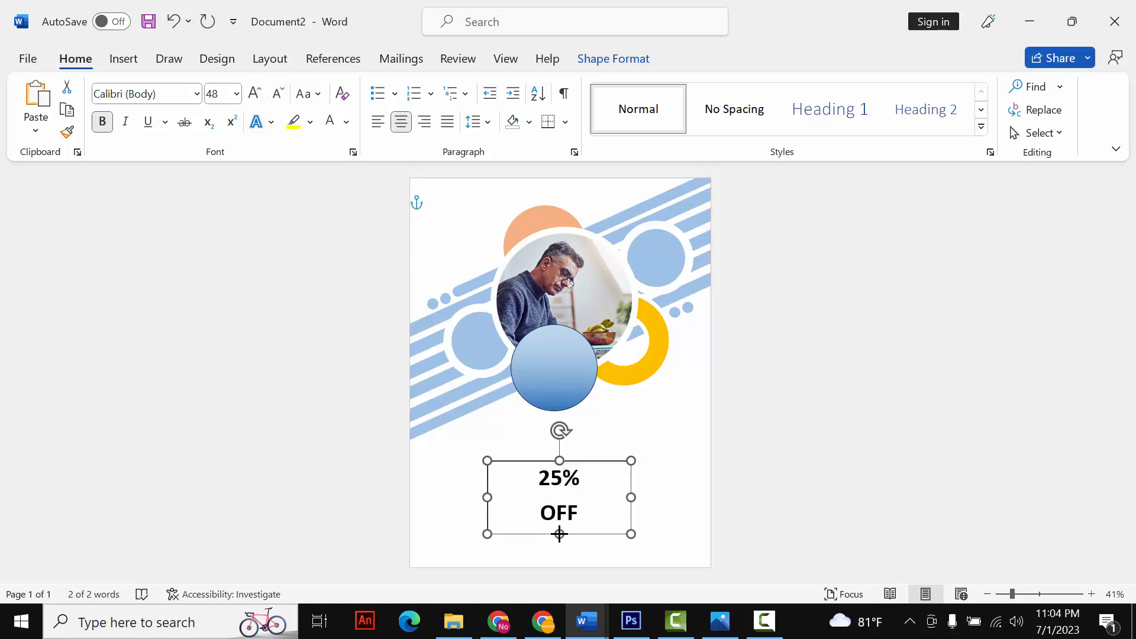
Step: Move the 25% OFF text box onto the blue gradient circle and remove its fill and outline
drag(552, 461, 554, 328)
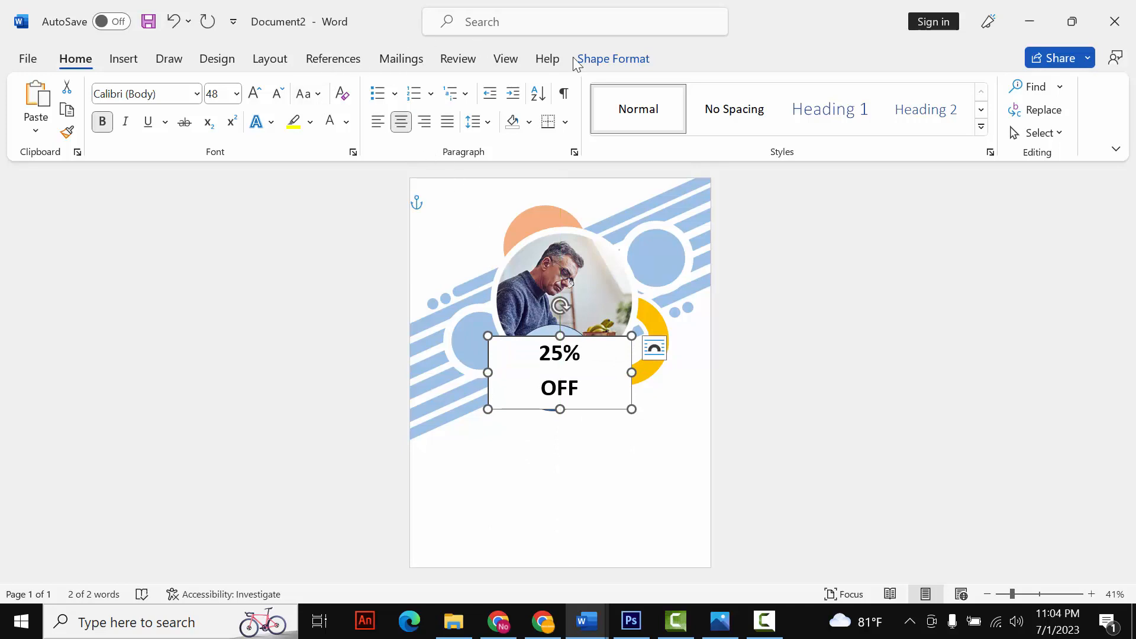
click(605, 62)
click(431, 87)
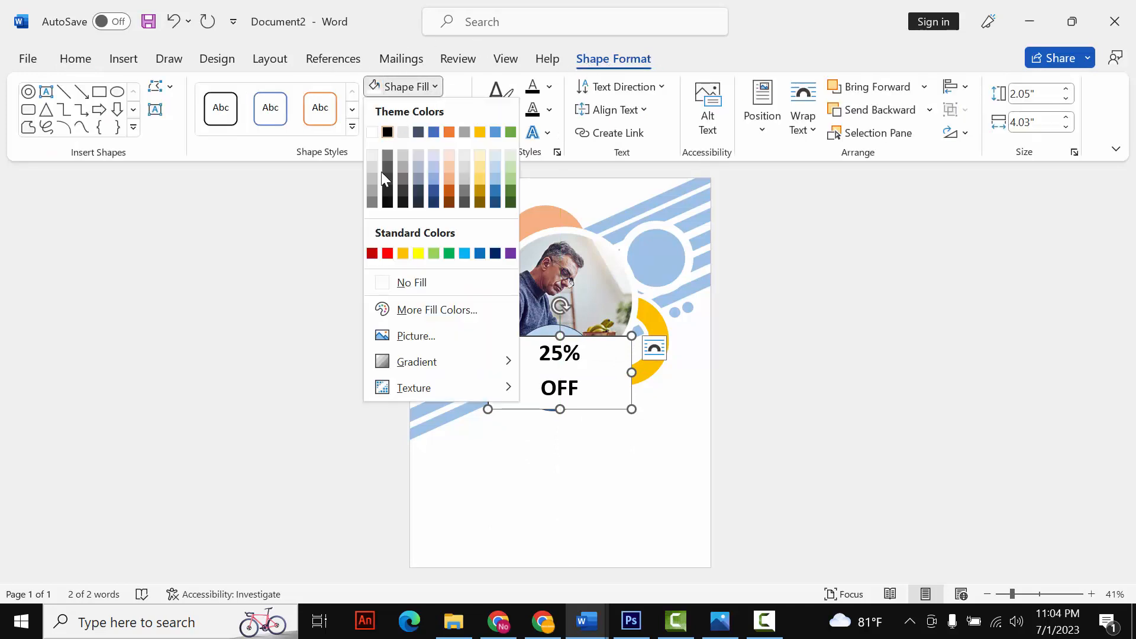
click(411, 282)
click(414, 110)
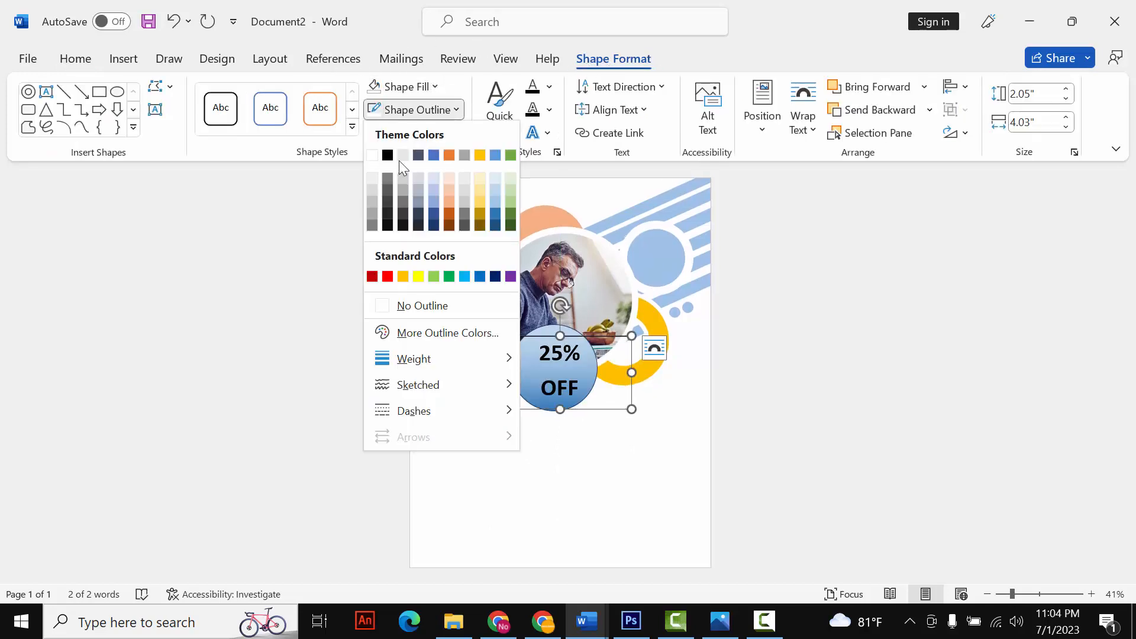
click(422, 308)
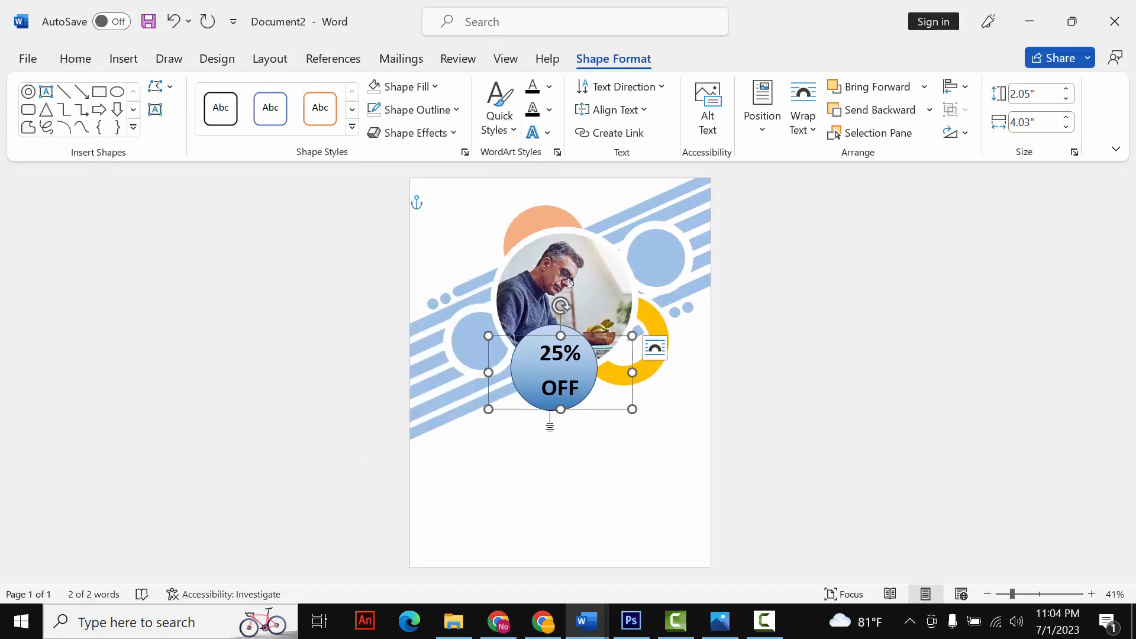
Step: Nudge the 25% OFF text box to the middle of the gradient circle, trying left alignment on OFF before centring it again
drag(523, 410, 587, 388)
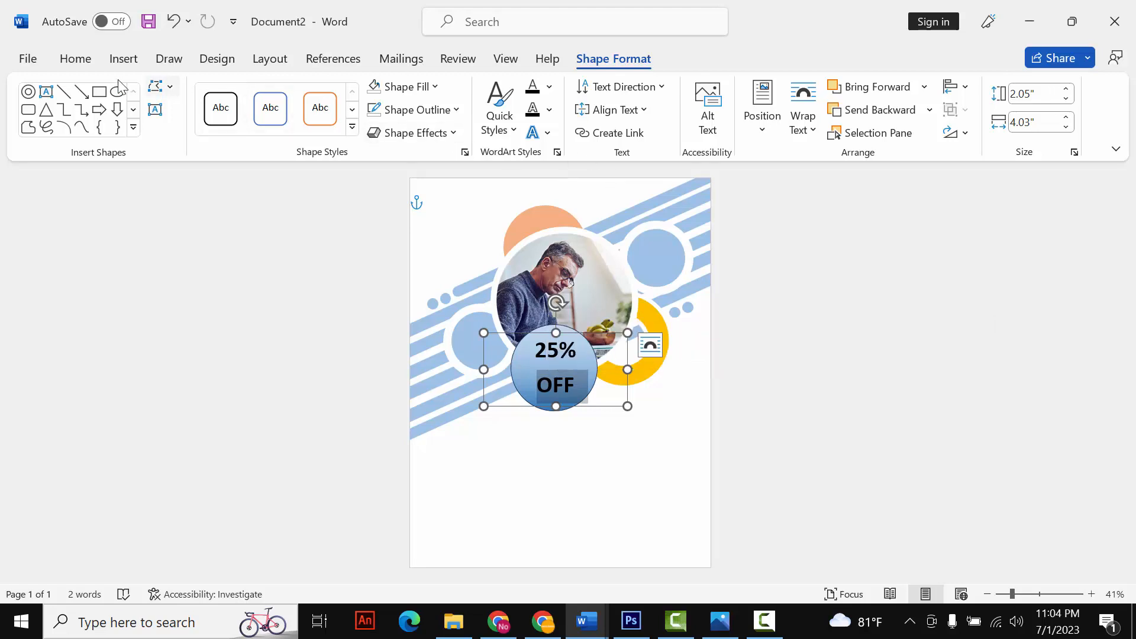
click(73, 62)
click(378, 122)
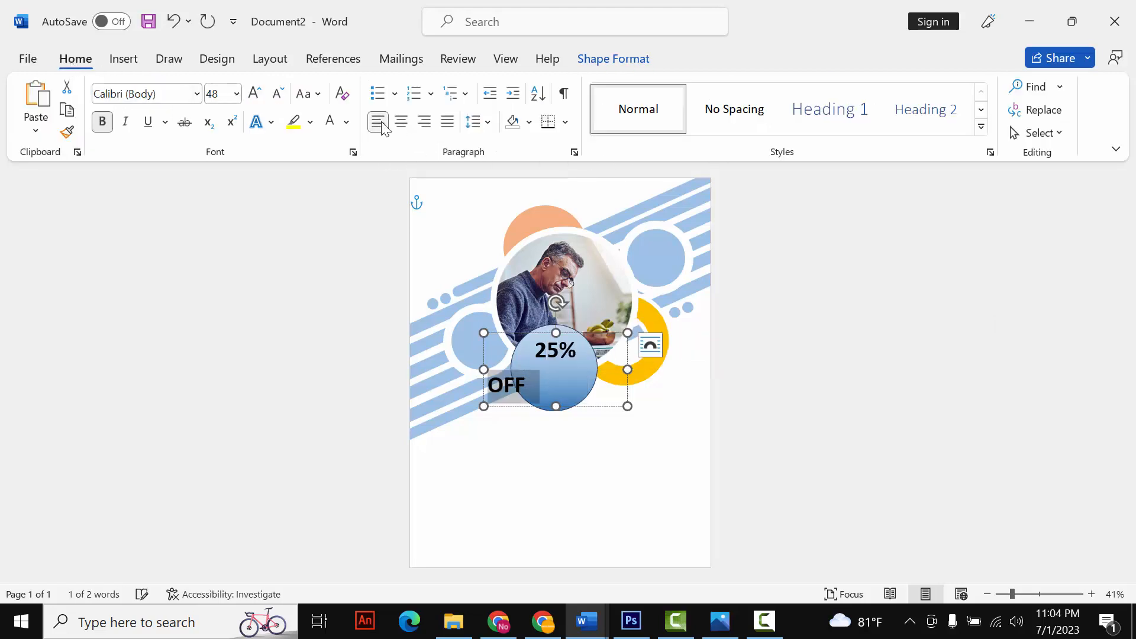
click(401, 121)
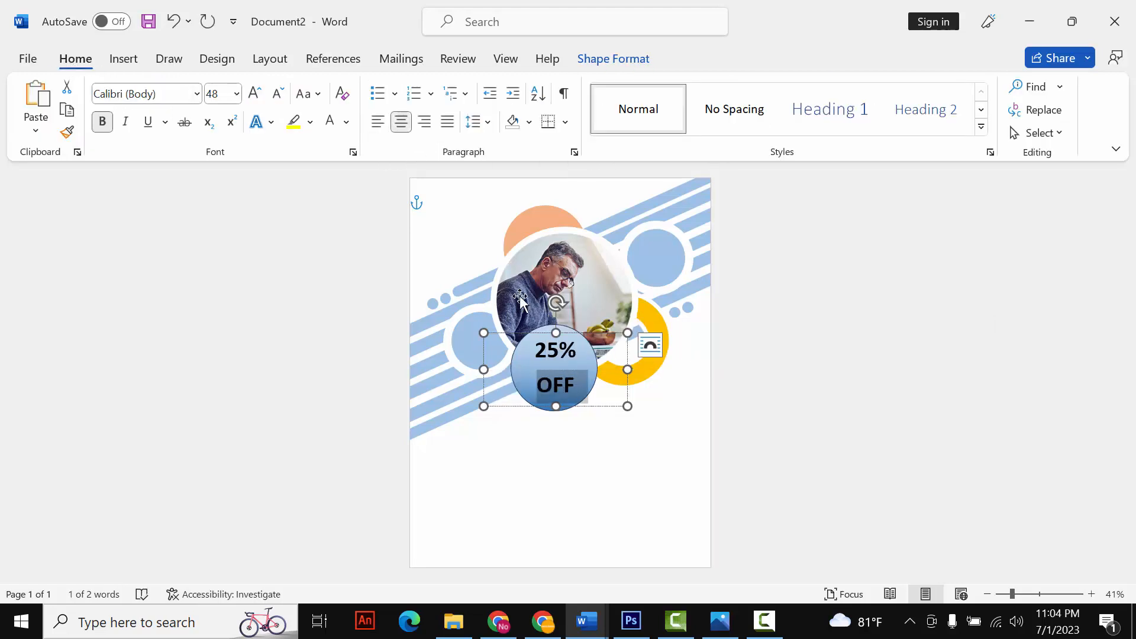
click(566, 475)
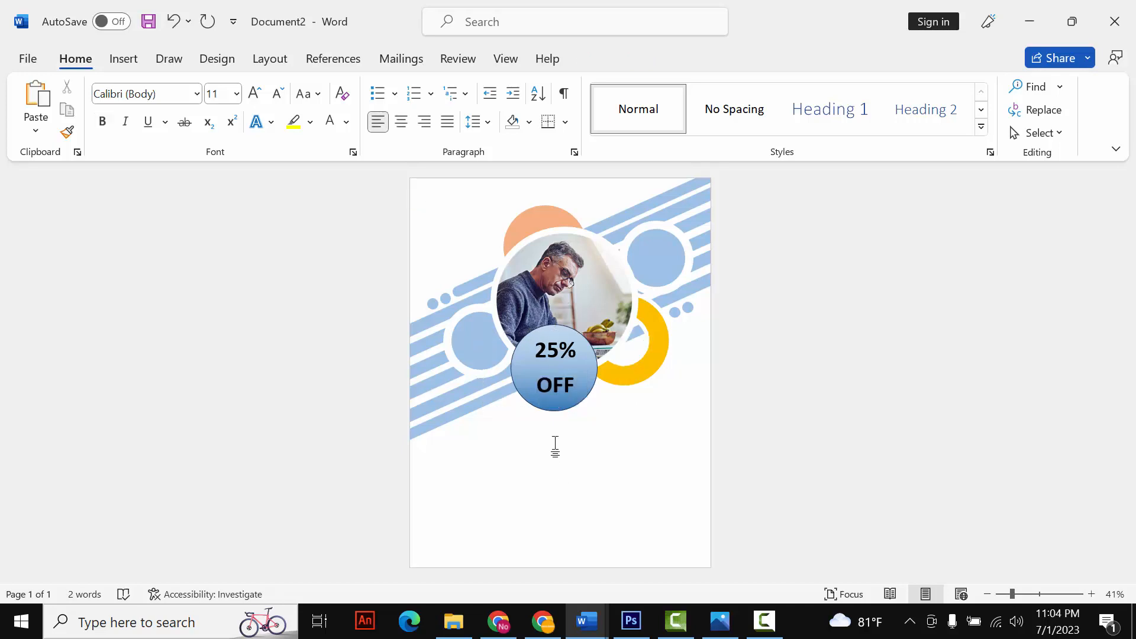
click(543, 383)
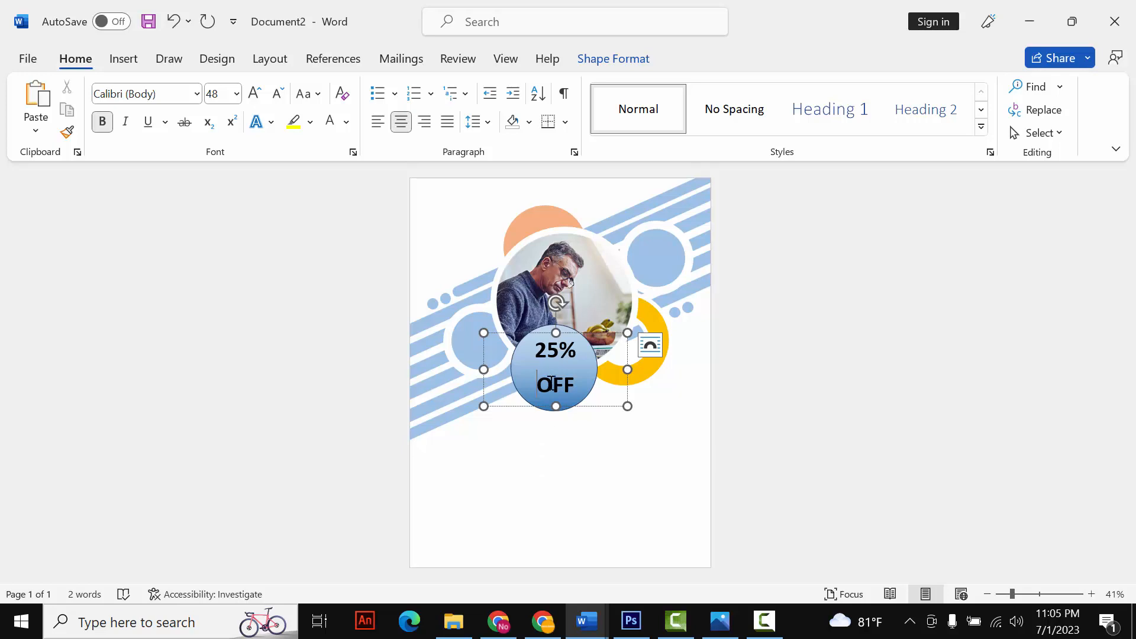
Step: Change the font colour of both lines of the 25% OFF text to White, Background 1
drag(538, 348, 588, 387)
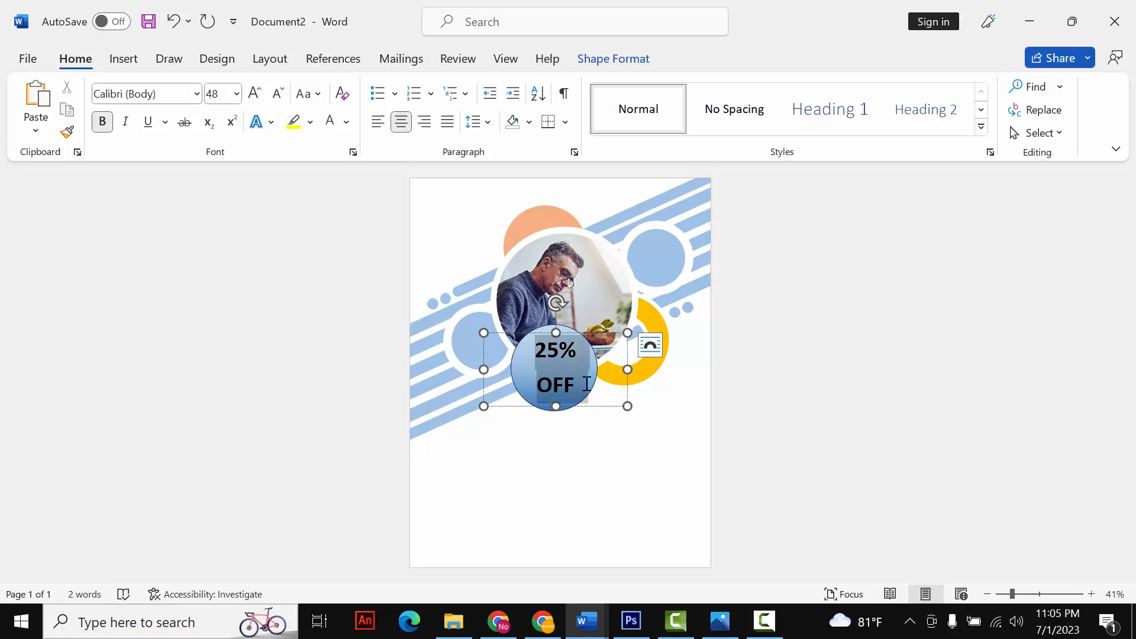
click(348, 124)
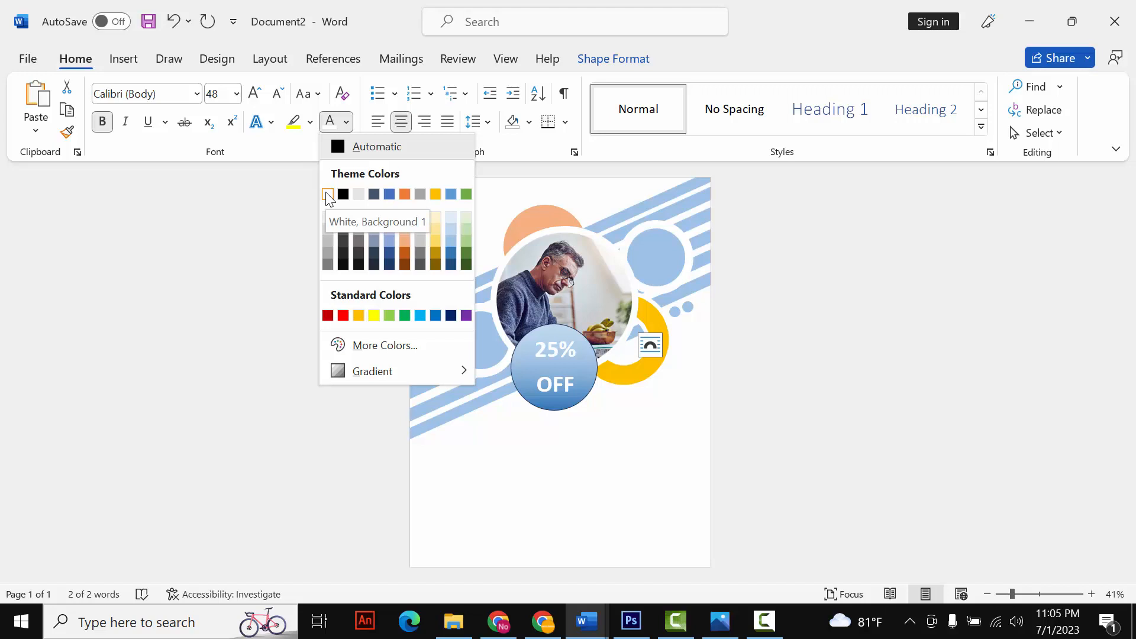
click(327, 195)
click(472, 483)
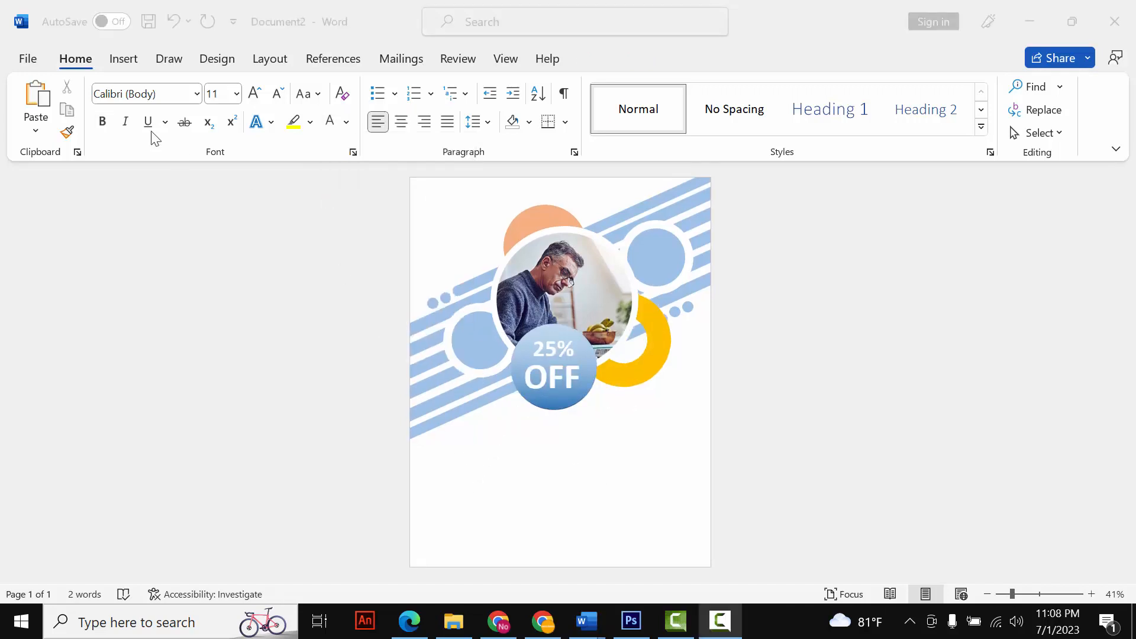
Step: Insert a simple text box, move it to the blank area below the badge and resize it to about 1.88" high by 4.52" wide
click(124, 58)
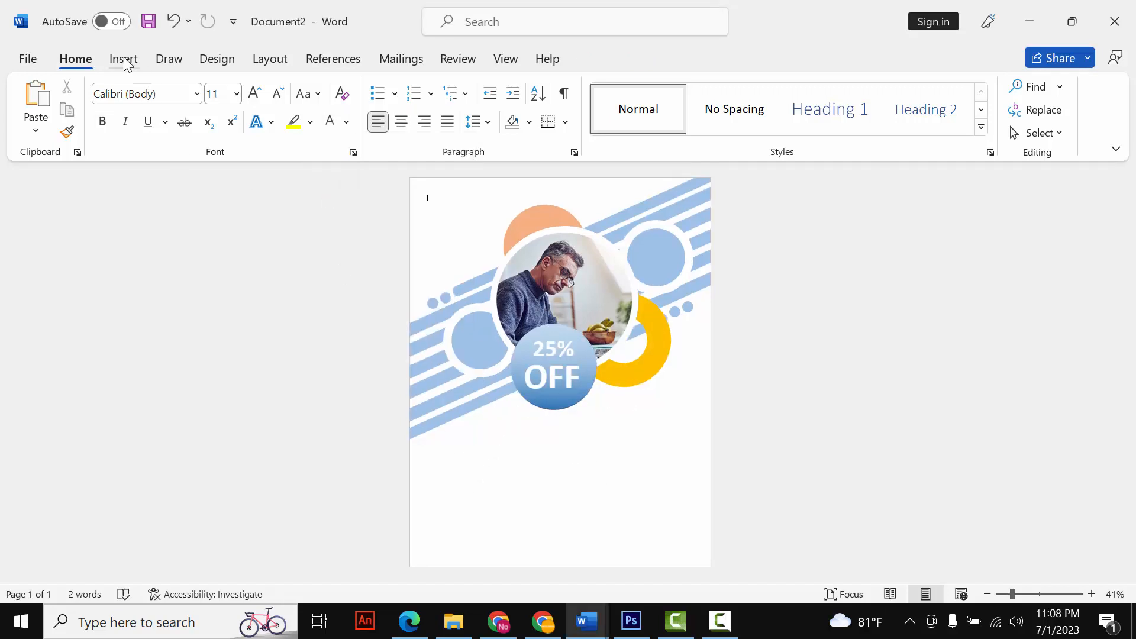
click(125, 60)
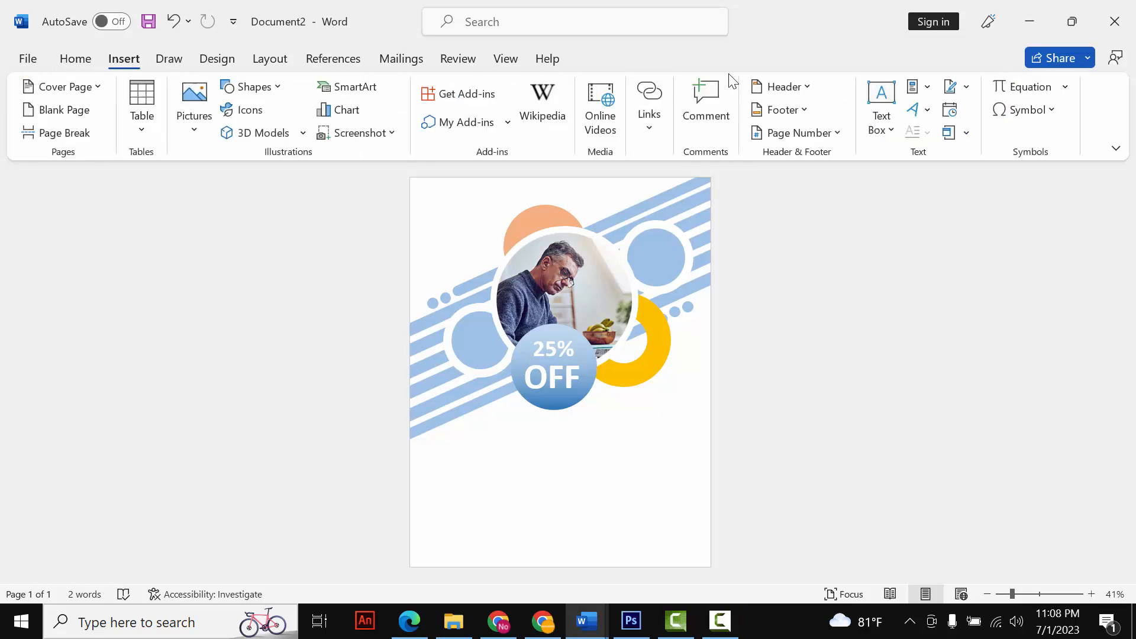
click(881, 113)
click(819, 218)
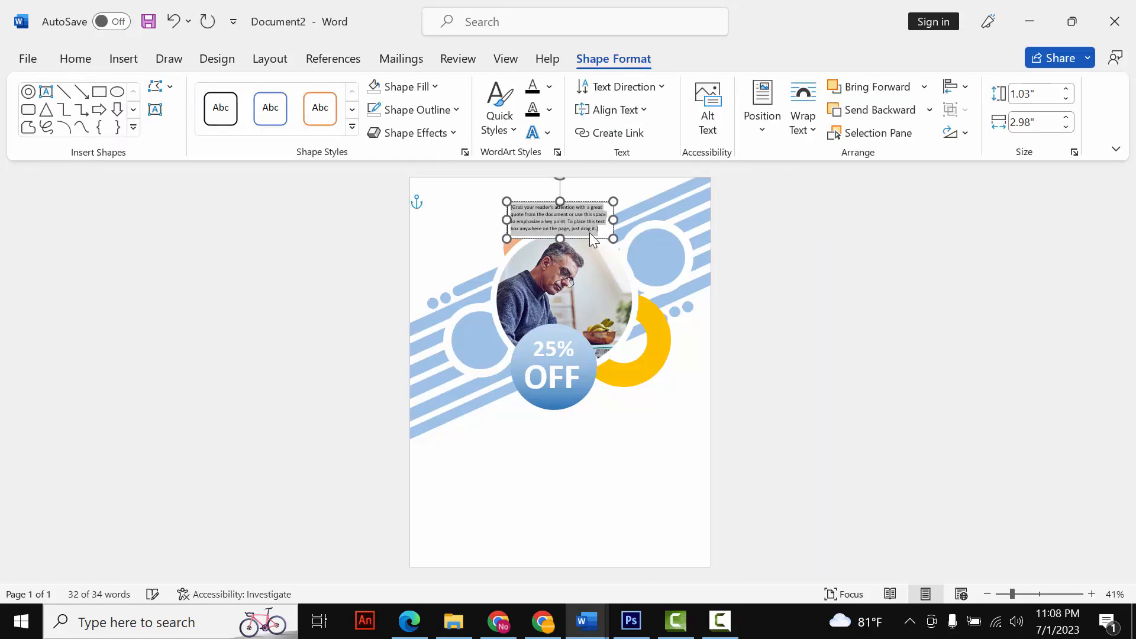
drag(591, 238, 667, 525)
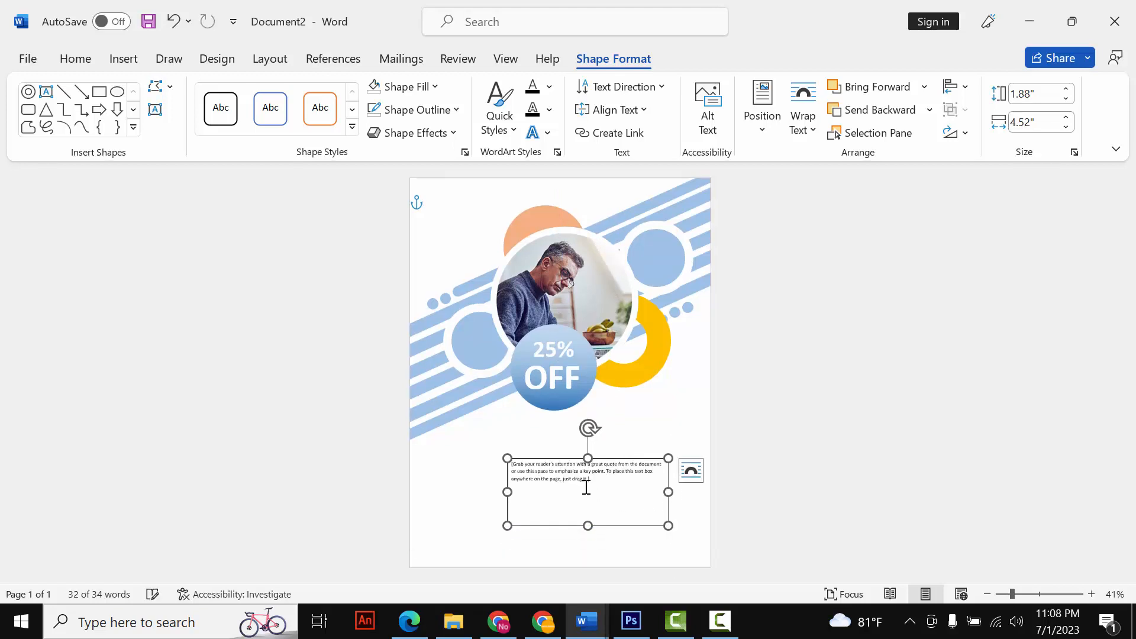
Step: Replace the placeholder quote in the new lower text box, starting its text with "It"
click(577, 479)
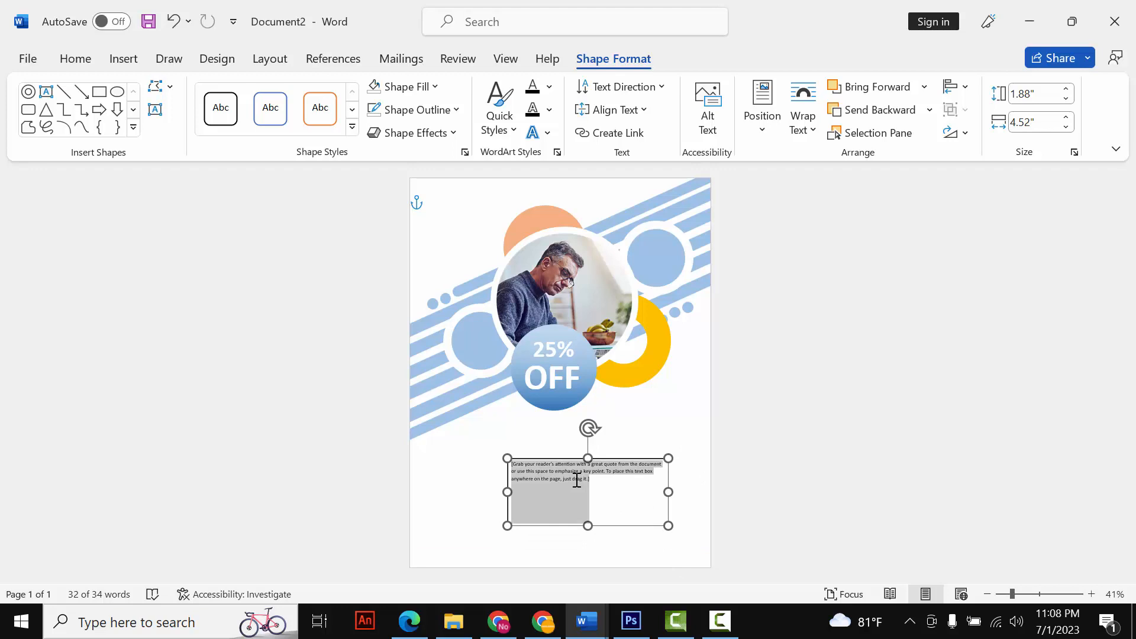
text(It)
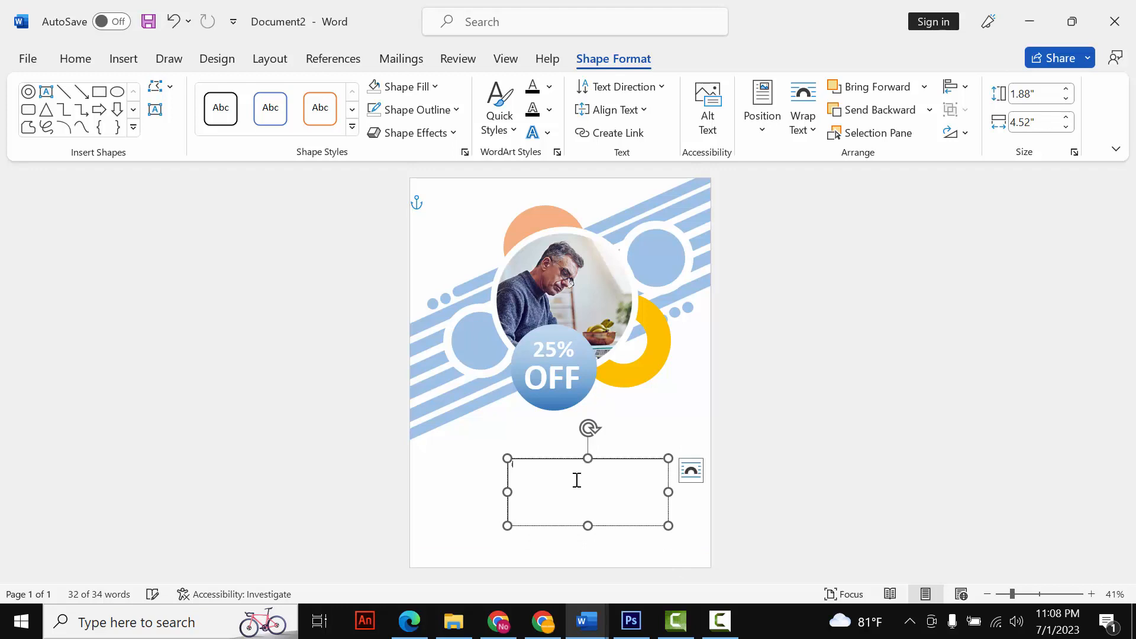